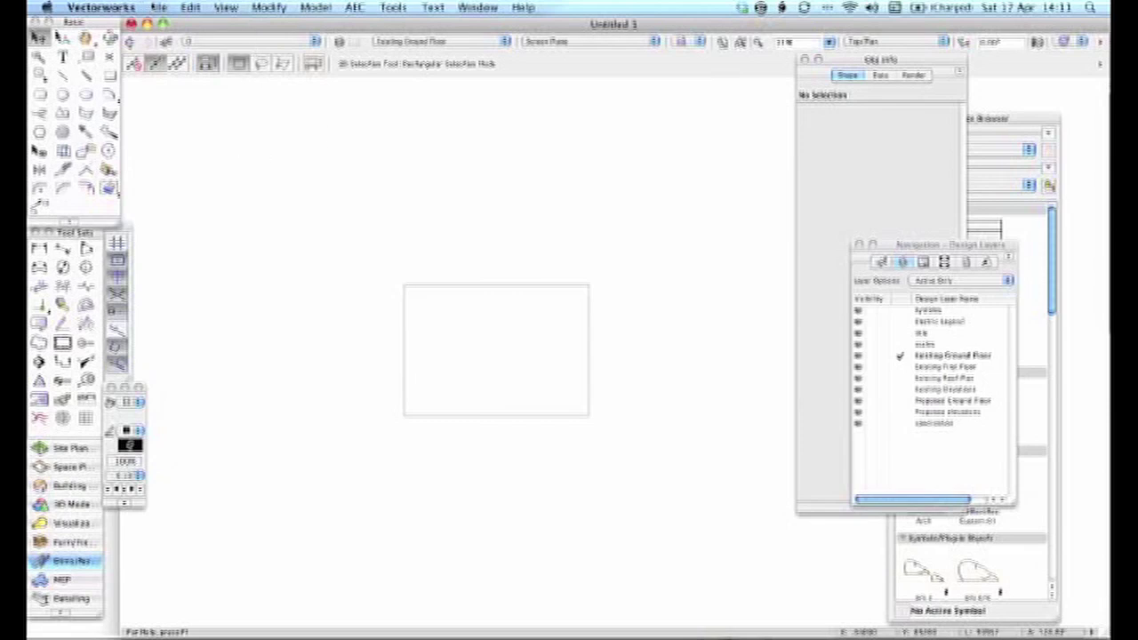
# - Import page 1 of existing plans.pdf onto the Existing Ground Floor layer
pyautogui.click(158, 8)
pyautogui.moveTo(231, 210)
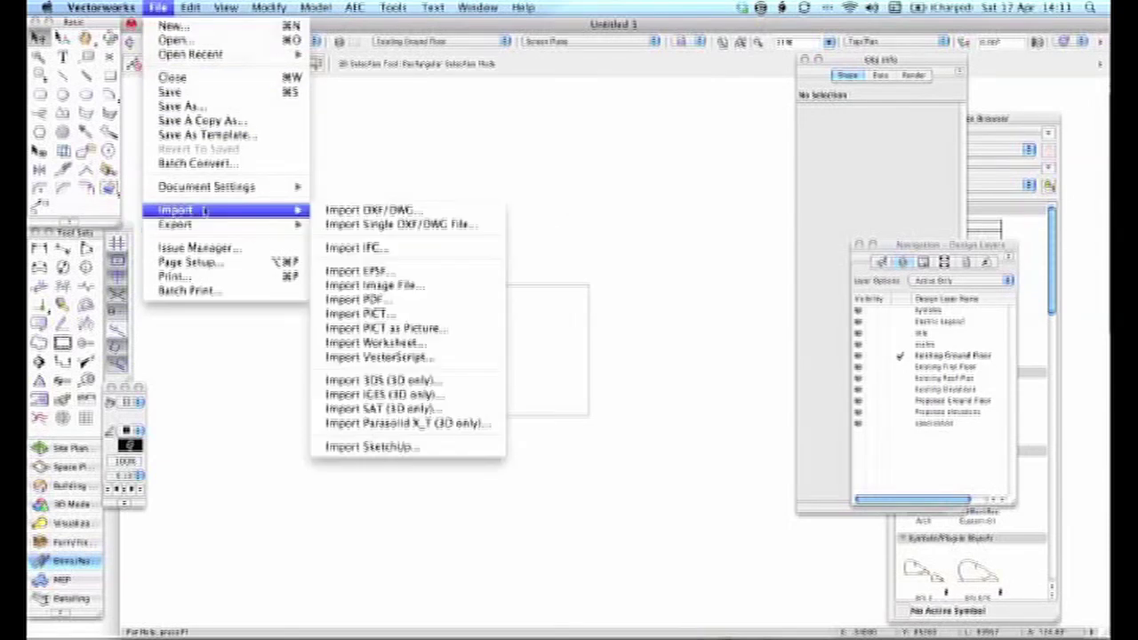
pyautogui.click(351, 300)
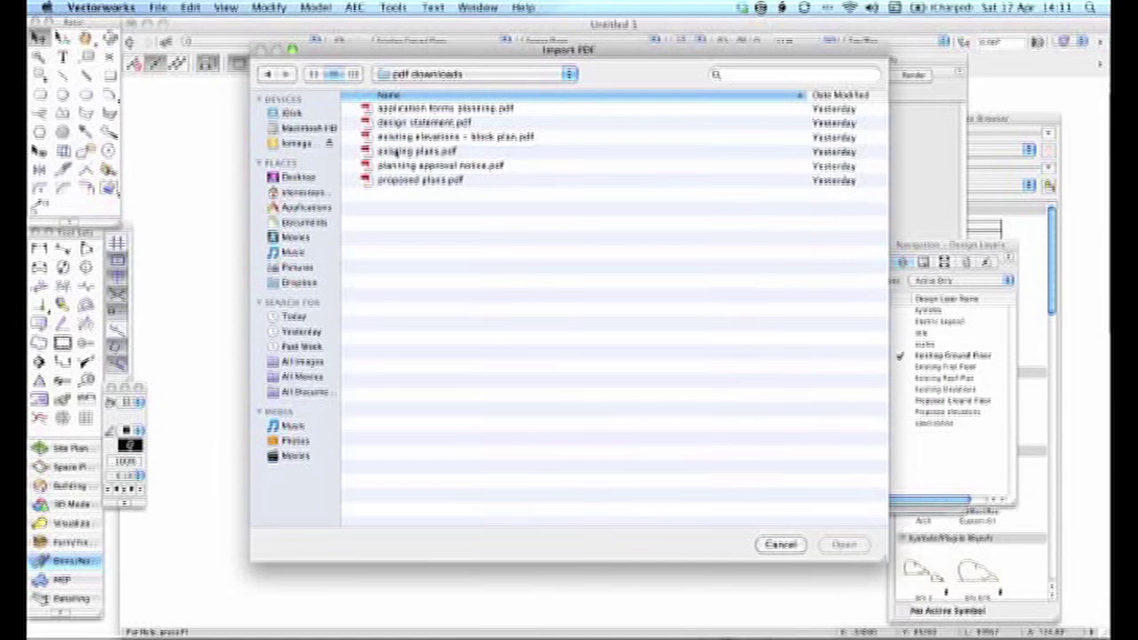
pyautogui.click(396, 152)
pyautogui.click(842, 545)
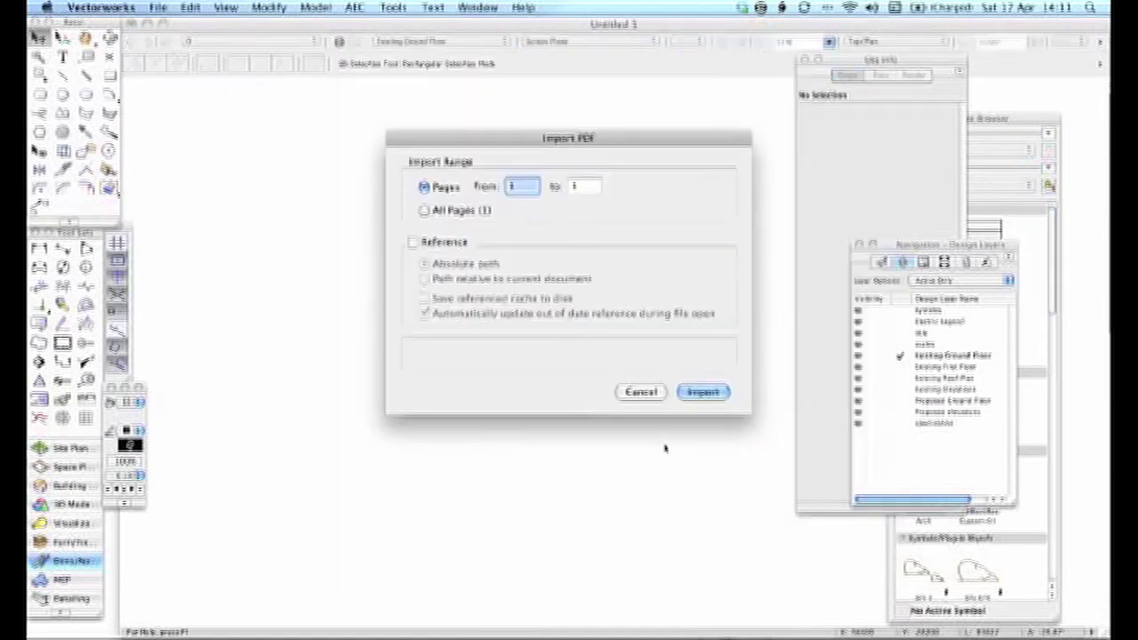
pyautogui.click(694, 394)
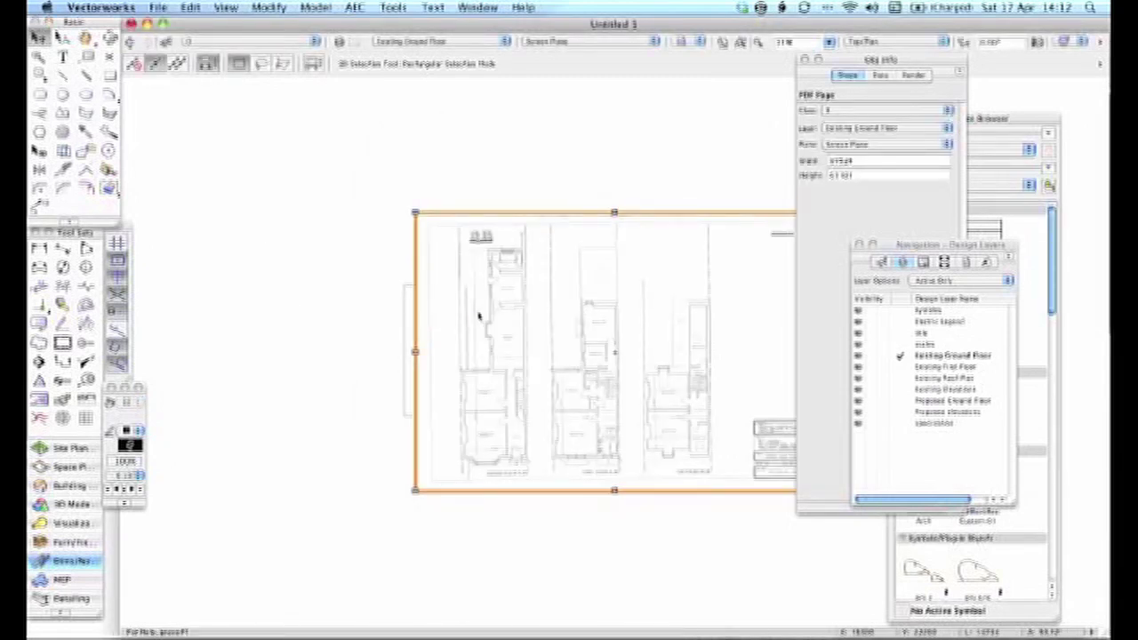
# - Draw a vertical reference line from the upper end of the ground floor plan's right-hand boundary to below the PDF sheet
pyautogui.scroll(2, 479, 316)
pyautogui.scroll(2, 478, 315)
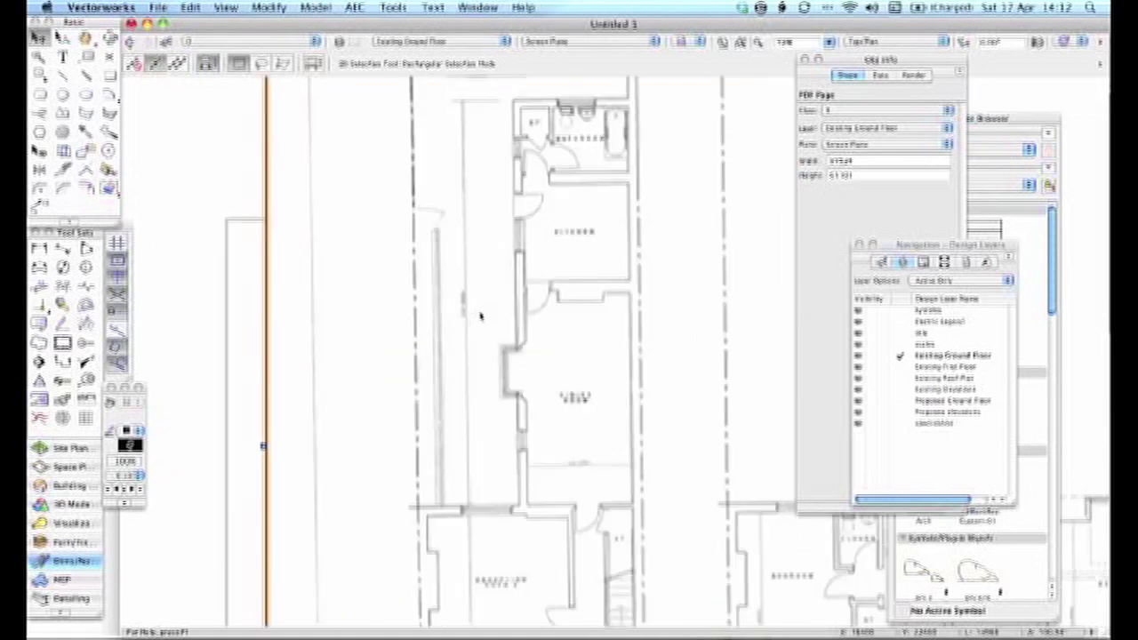
pyautogui.scroll(-1, 480, 316)
pyautogui.scroll(-2, 460, 274)
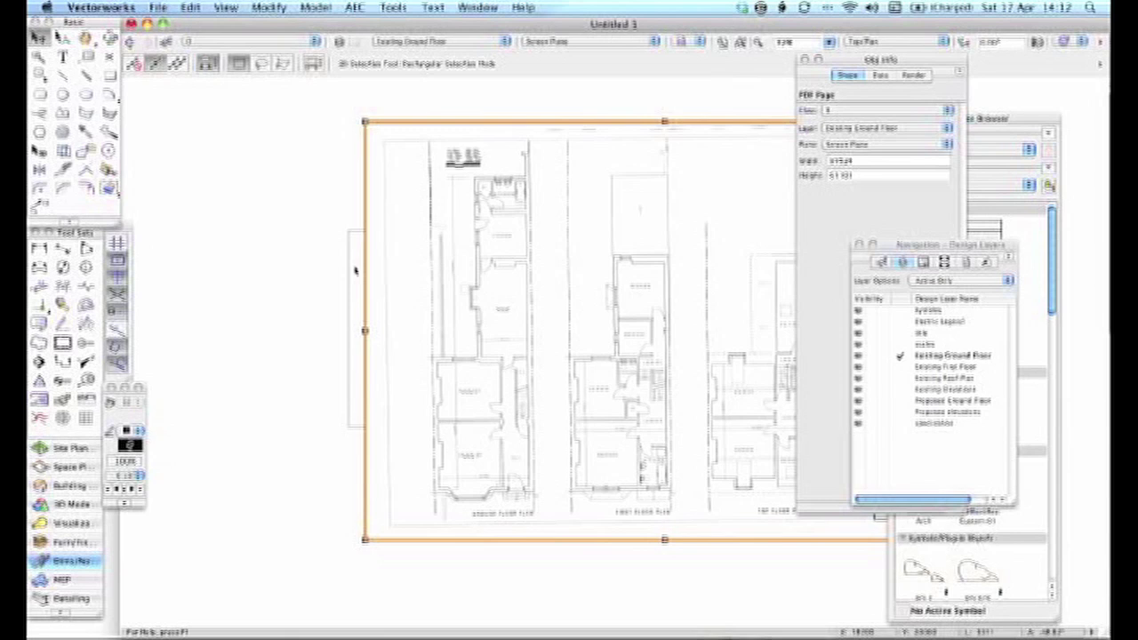
pyautogui.click(311, 266)
pyautogui.click(62, 75)
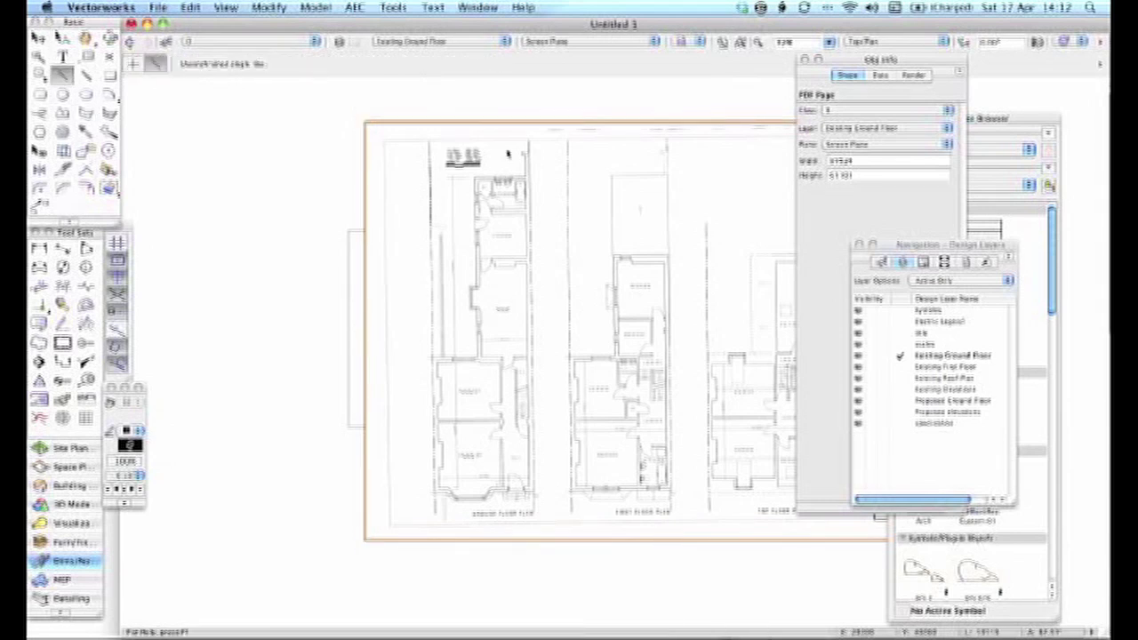
pyautogui.scroll(2, 520, 165)
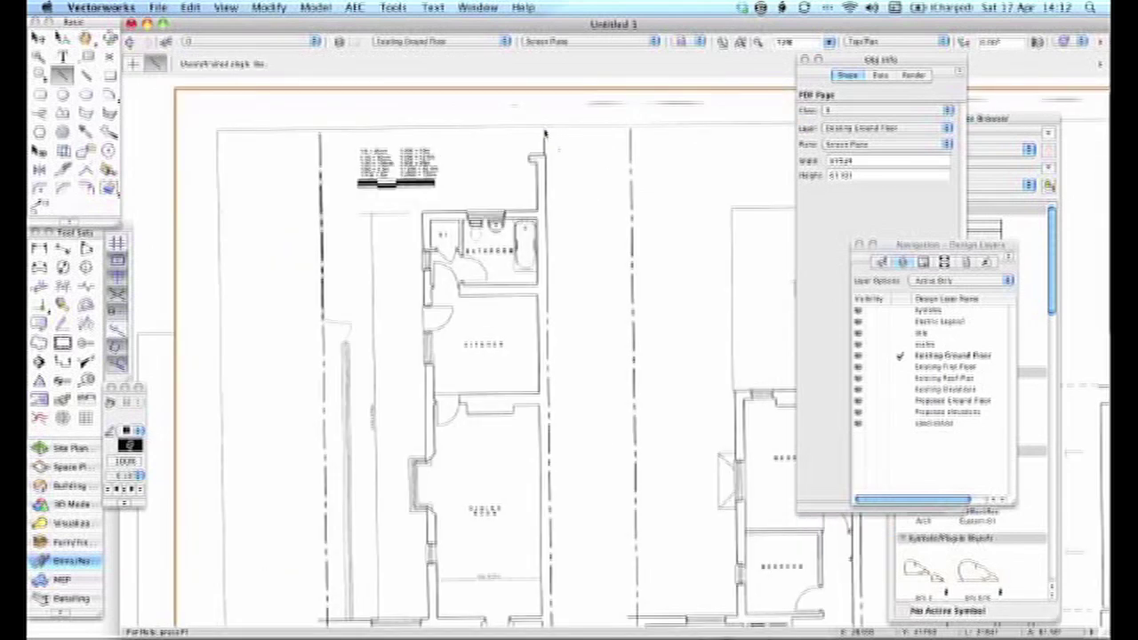
pyautogui.click(545, 133)
pyautogui.scroll(-2, 545, 226)
pyautogui.moveTo(545, 300); pyautogui.dragTo(546, 184, button='middle')
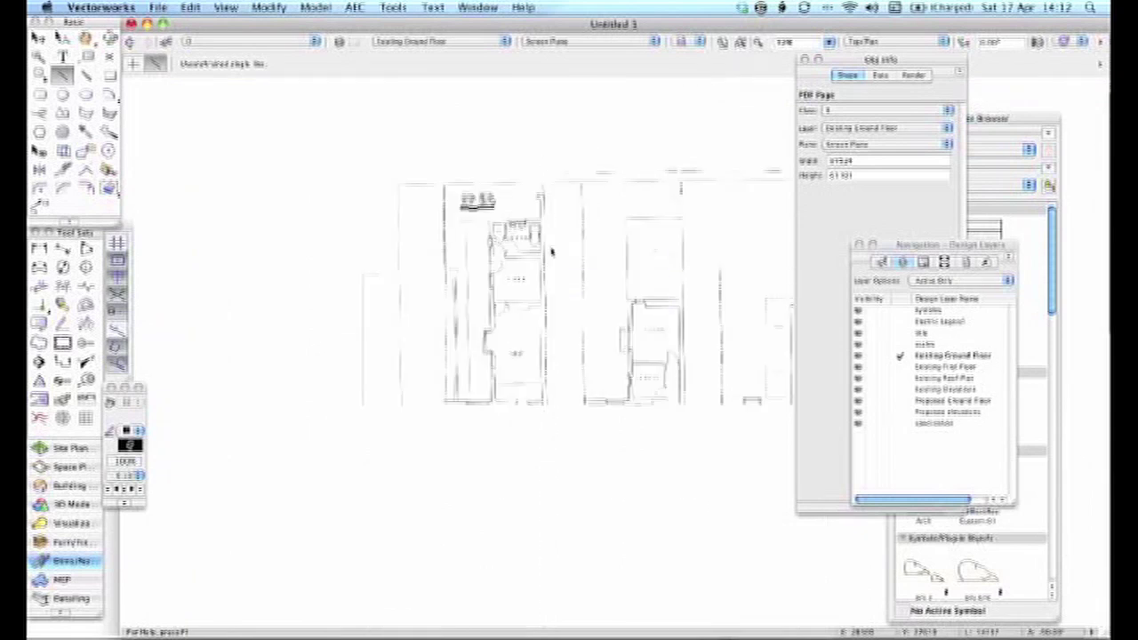
pyautogui.click(544, 594)
# - Select the imported PDF page and rotate it so the ground floor plan's right-hand boundary aligns with the vertical reference line
pyautogui.scroll(2, 471, 365)
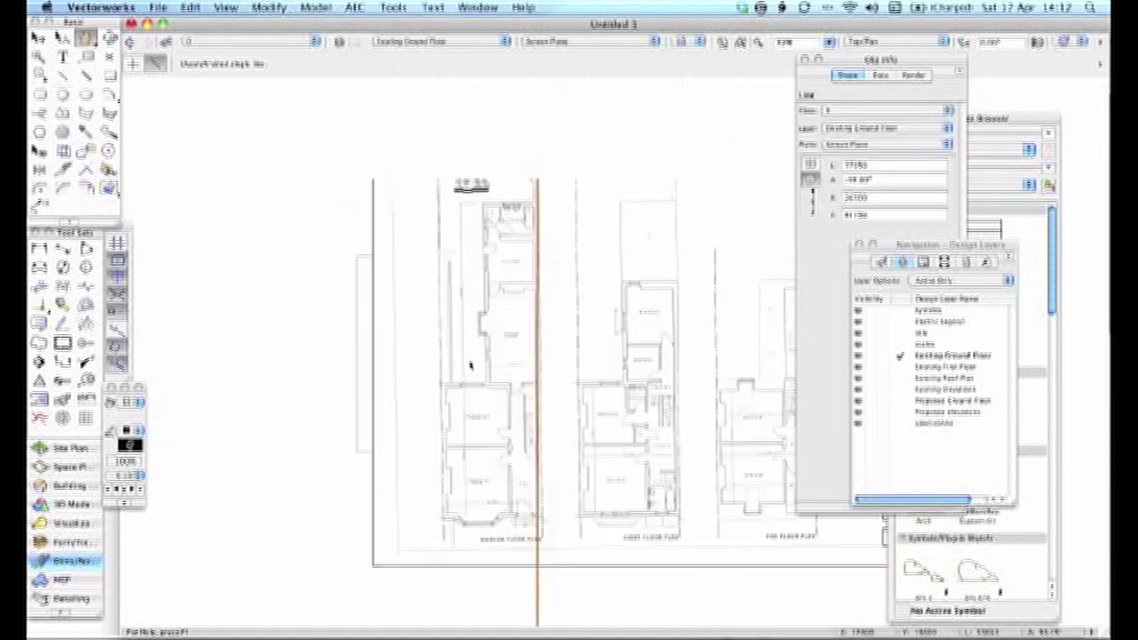
pyautogui.scroll(4, 472, 365)
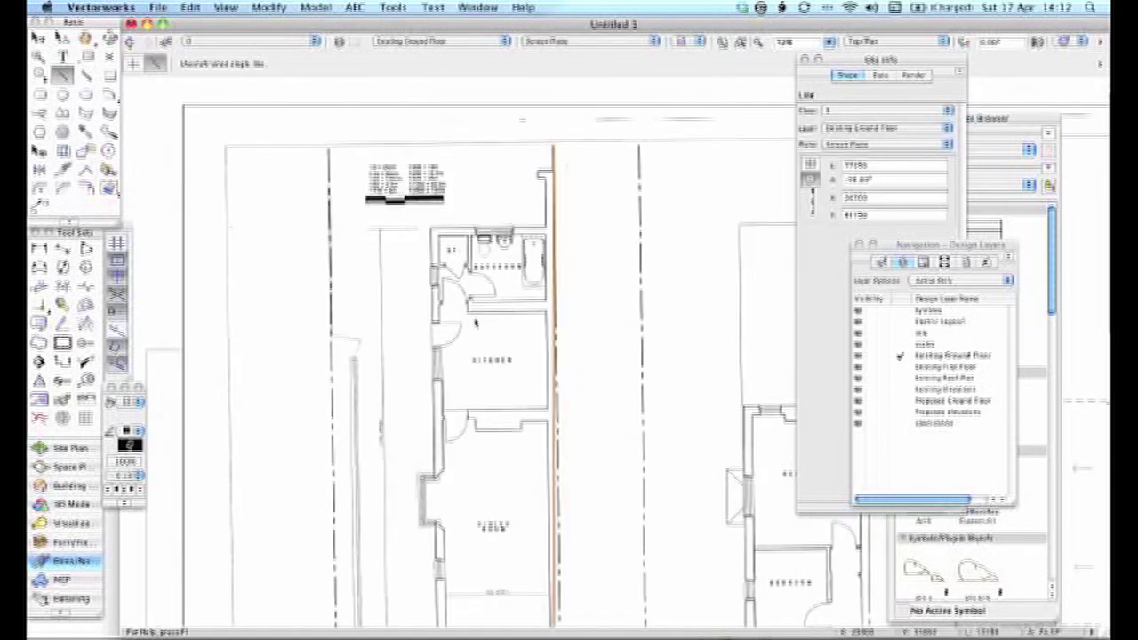
pyautogui.moveTo(467, 376); pyautogui.dragTo(436, 257, button='middle')
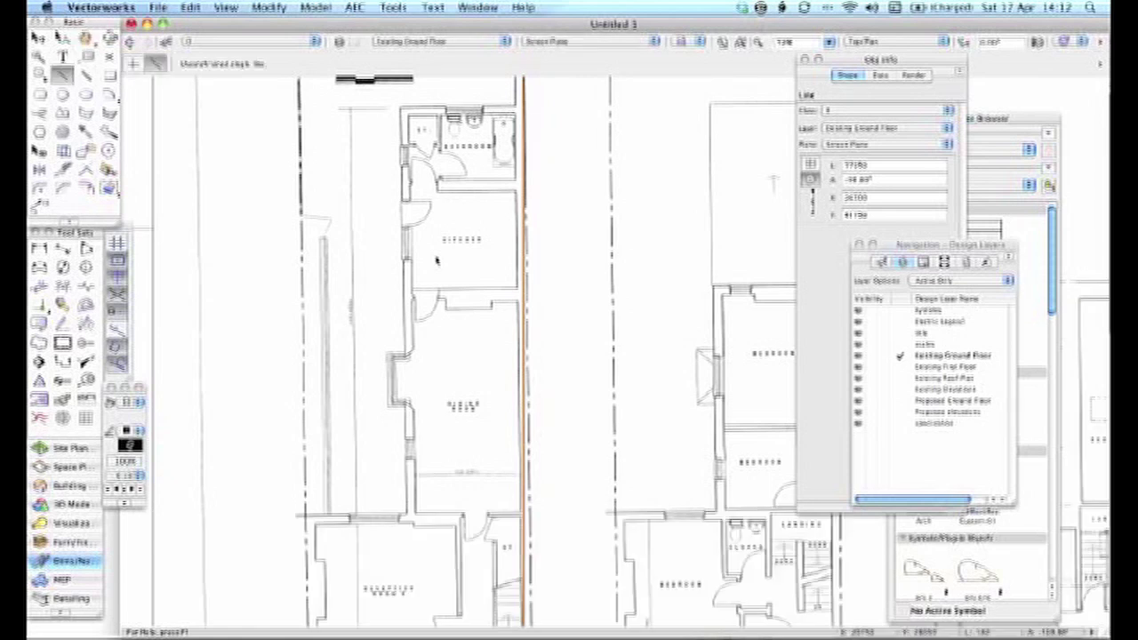
pyautogui.scroll(-3, 444, 284)
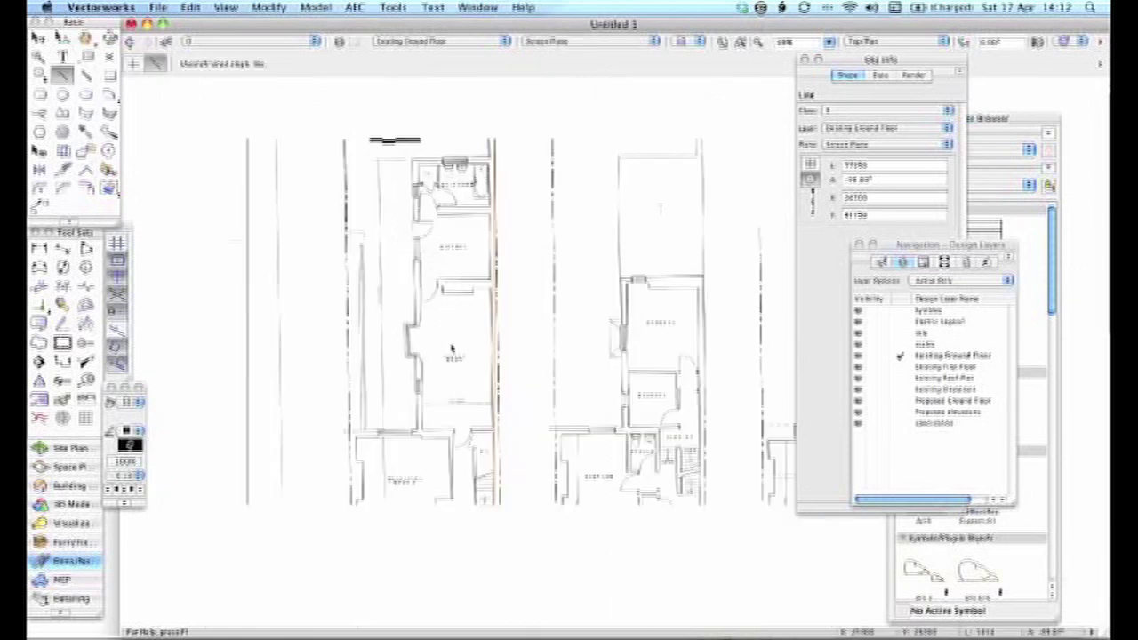
pyautogui.scroll(1, 441, 342)
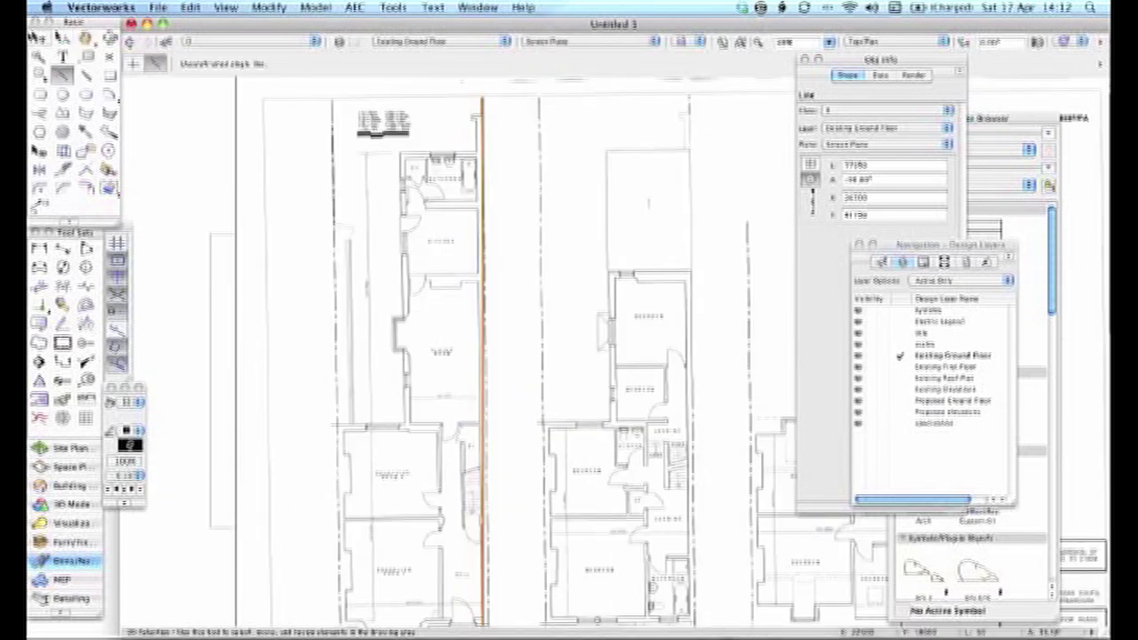
pyautogui.press('x')
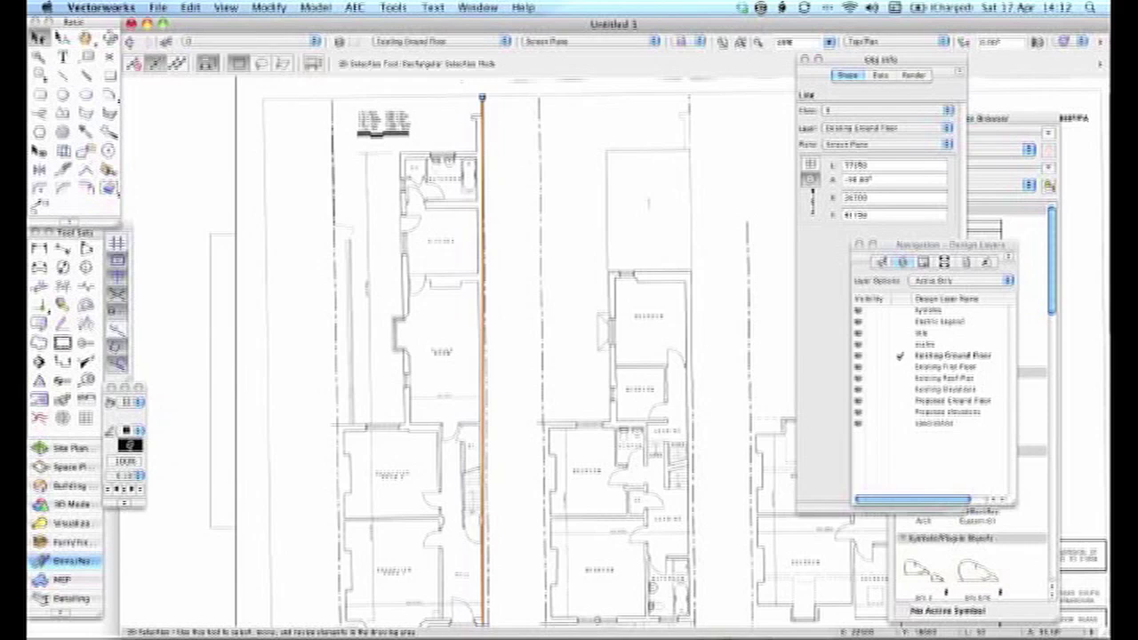
pyautogui.click(314, 227)
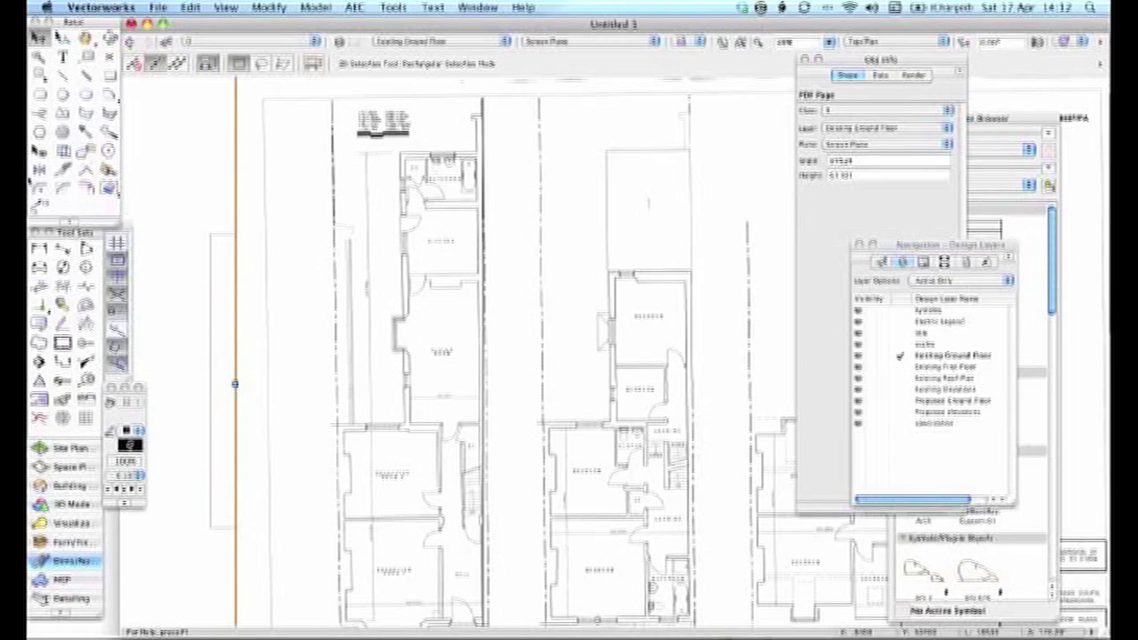
pyautogui.hotkey('alt', 'r')
pyautogui.click(108, 151)
pyautogui.moveTo(469, 170); pyautogui.dragTo(409, 265, button='middle')
pyautogui.scroll(3, 428, 219)
pyautogui.scroll(2, 427, 220)
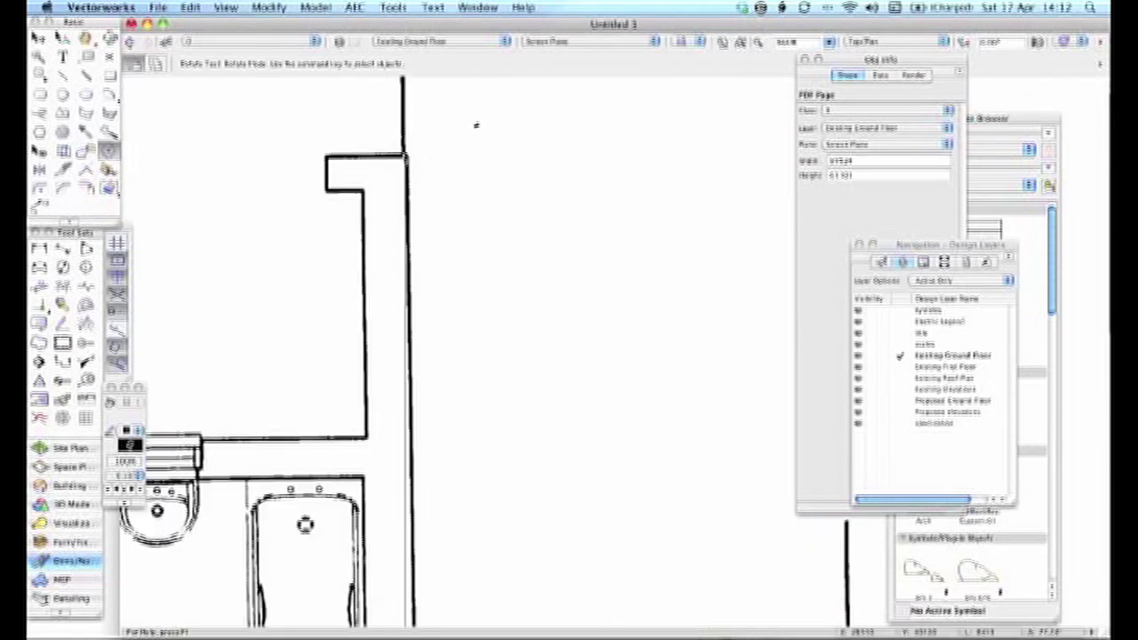
pyautogui.scroll(-2, 381, 237)
pyautogui.moveTo(384, 290); pyautogui.dragTo(354, 105, button='middle')
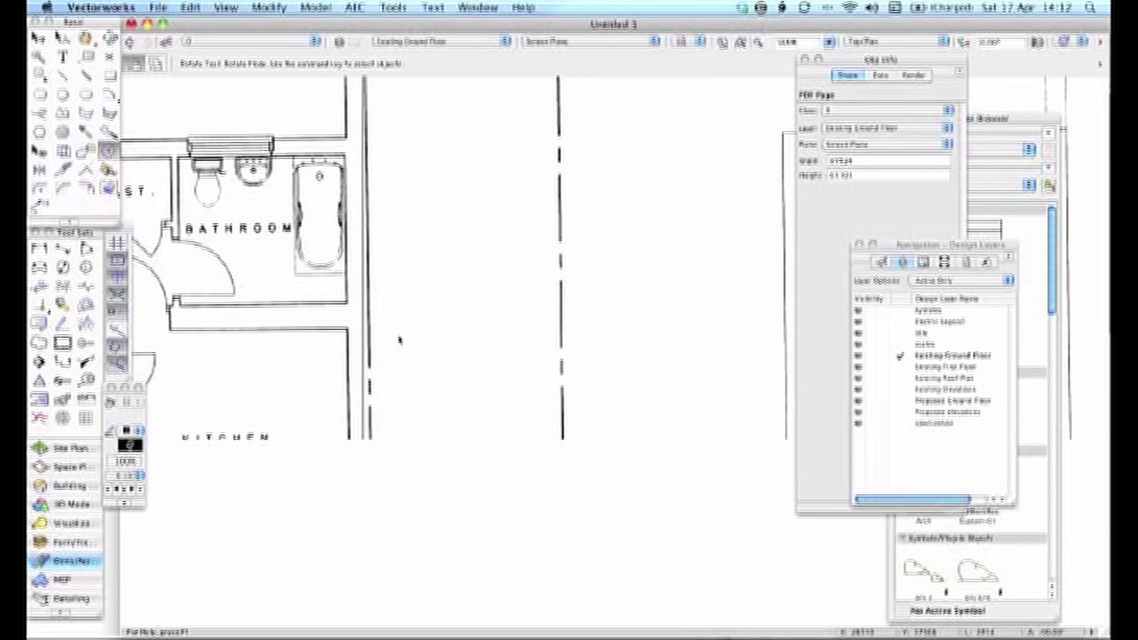
pyautogui.scroll(-10, 399, 341)
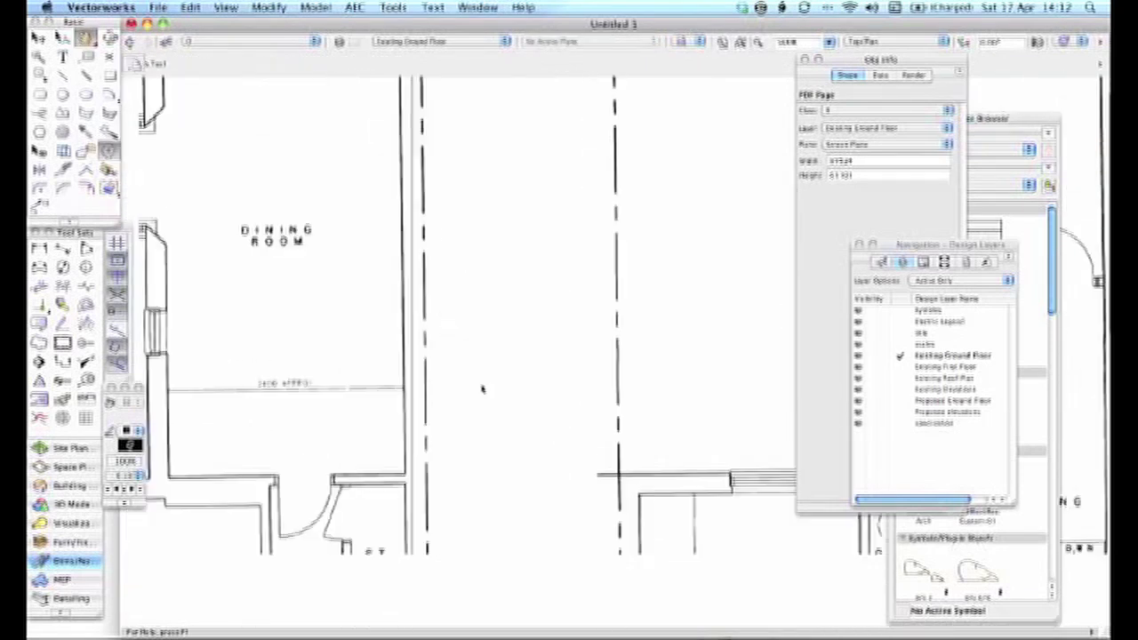
pyautogui.scroll(-10, 484, 271)
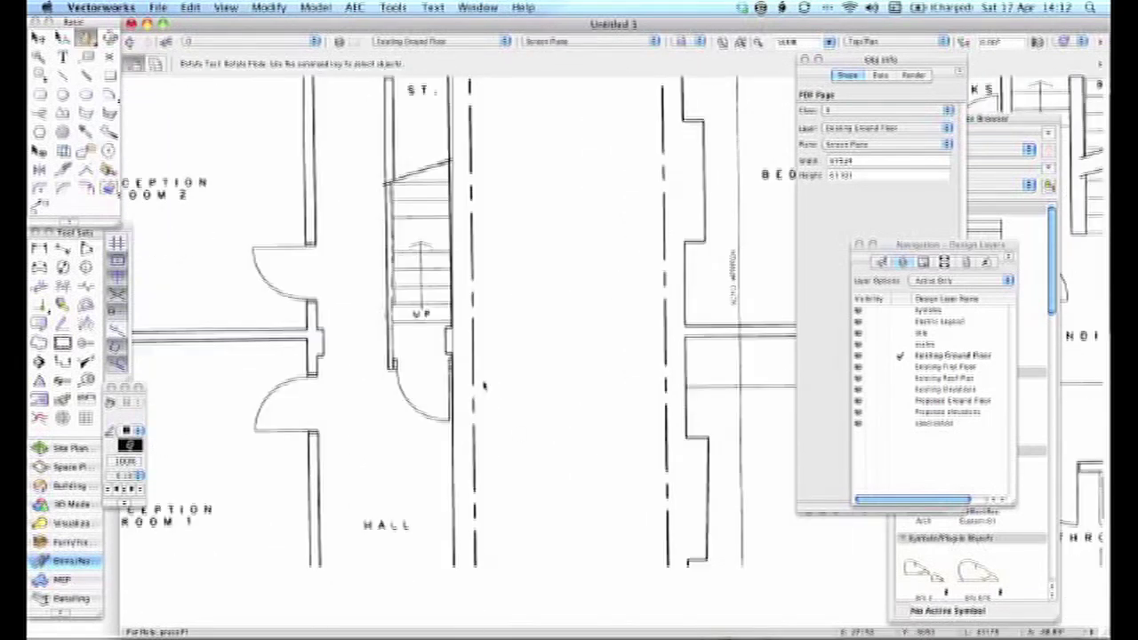
pyautogui.moveTo(464, 269); pyautogui.dragTo(458, 226, button='middle')
pyautogui.moveTo(461, 555); pyautogui.dragTo(454, 346, button='middle')
pyautogui.scroll(2, 454, 345)
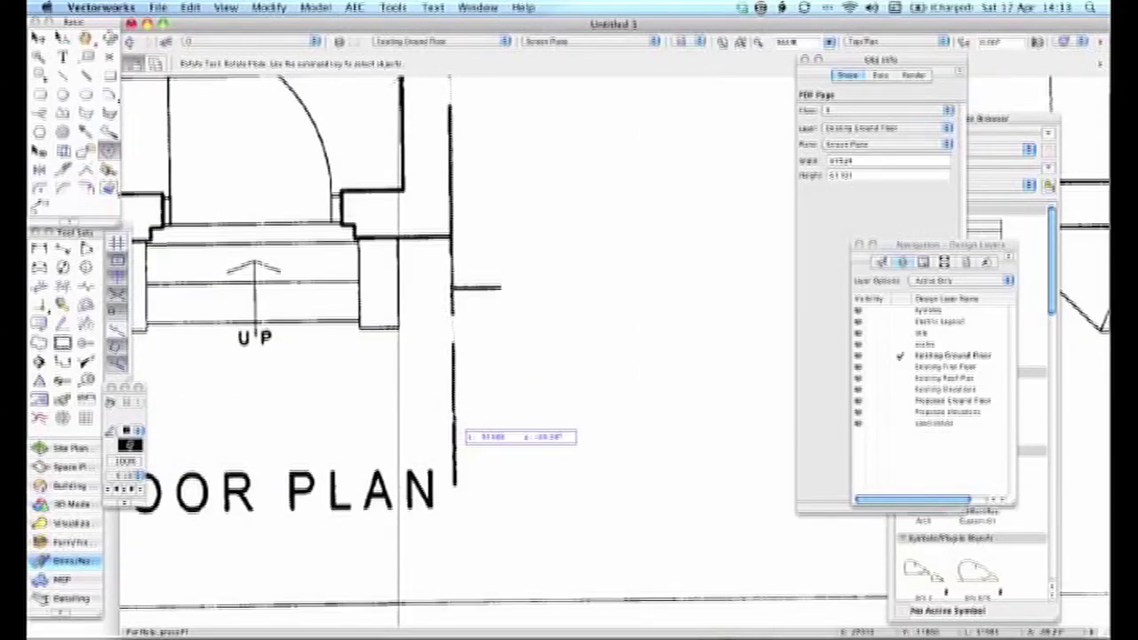
pyautogui.click(450, 416)
pyautogui.scroll(-6, 401, 416)
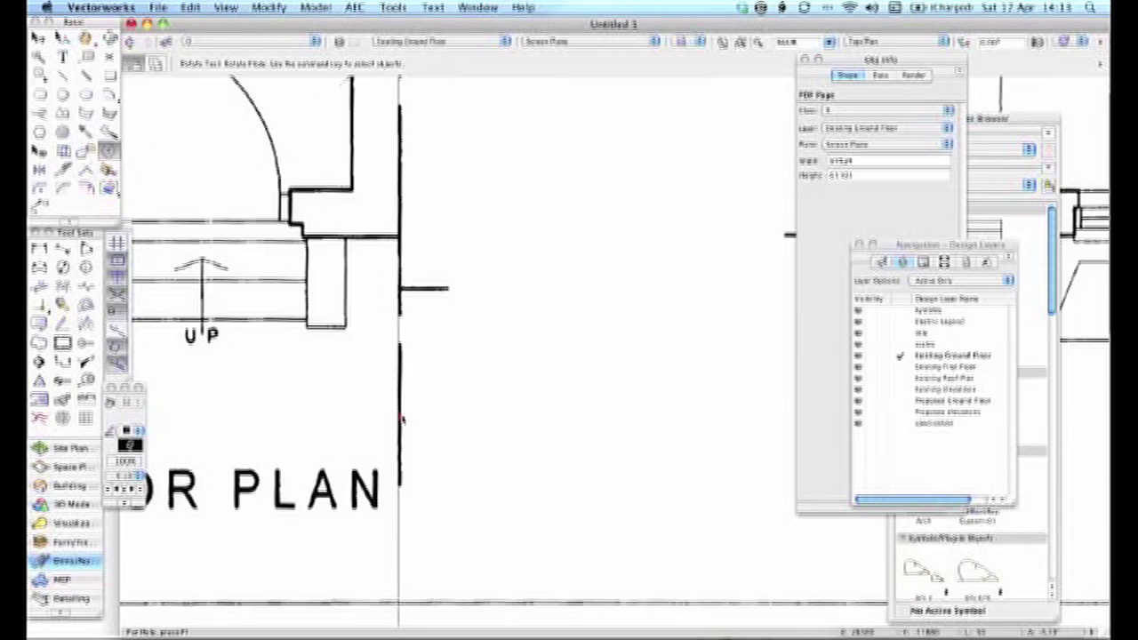
# - Check the rear wall line above Reception Room 2 for level against a temporary horizontal line
pyautogui.scroll(3, 459, 306)
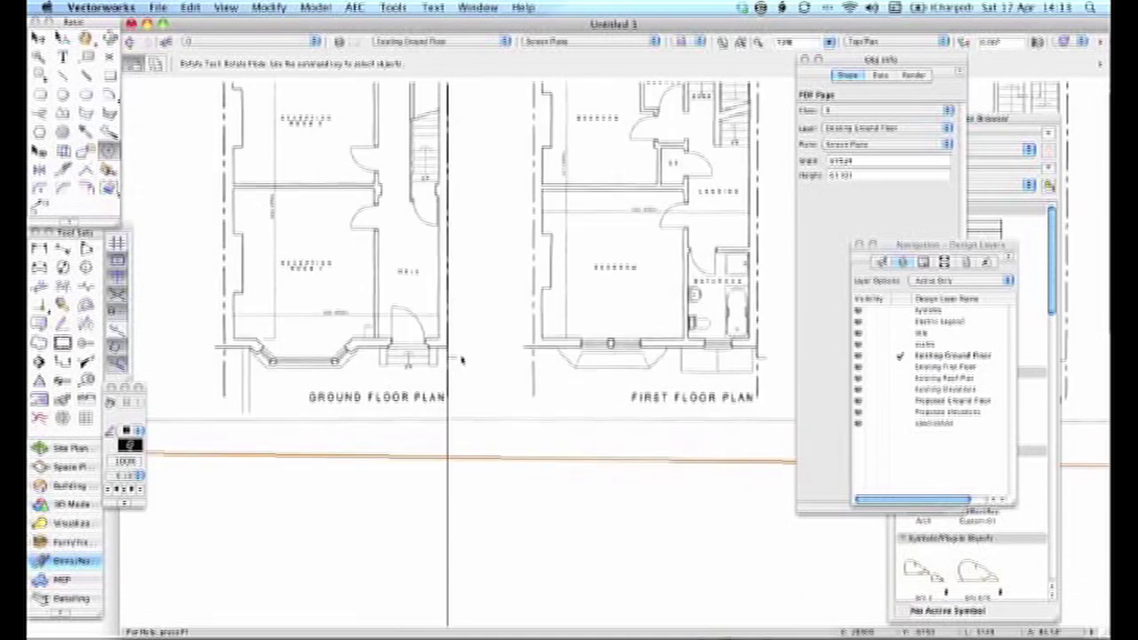
pyautogui.moveTo(459, 361); pyautogui.dragTo(487, 564, button='middle')
pyautogui.scroll(-3, 472, 376)
pyautogui.scroll(2, 475, 436)
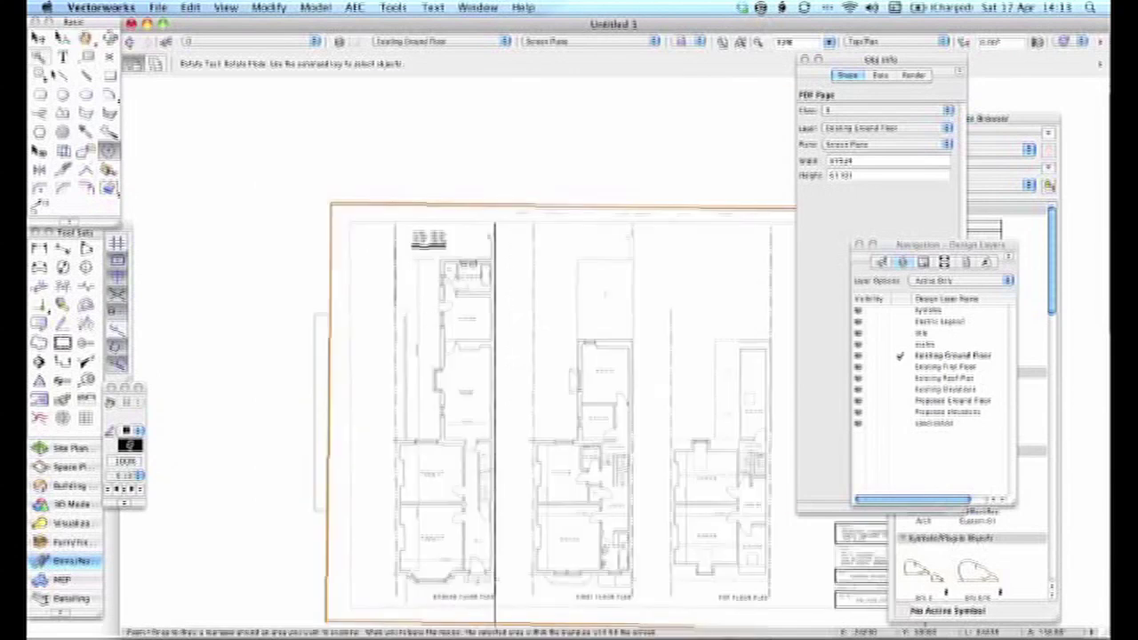
pyautogui.click(63, 75)
pyautogui.scroll(3, 391, 441)
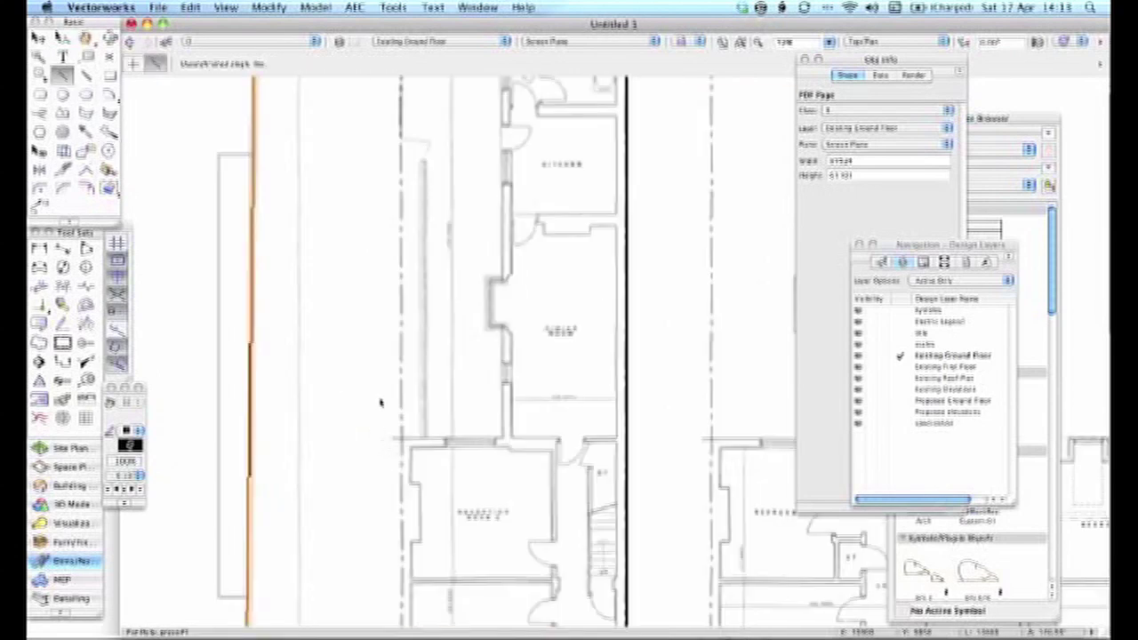
pyautogui.scroll(2, 381, 402)
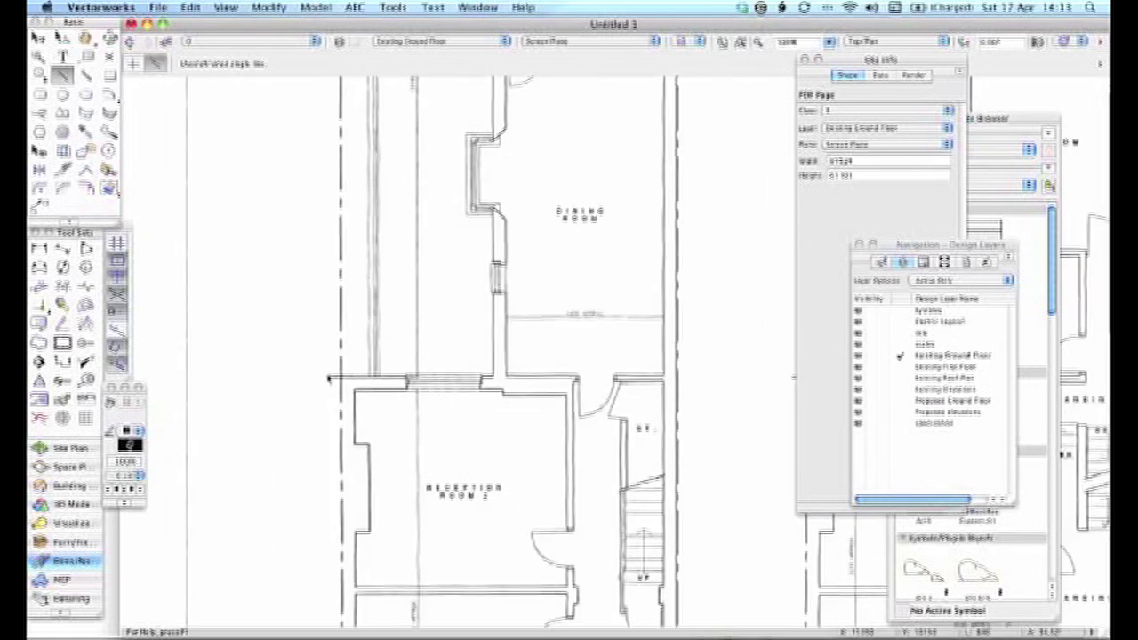
pyautogui.click(328, 378)
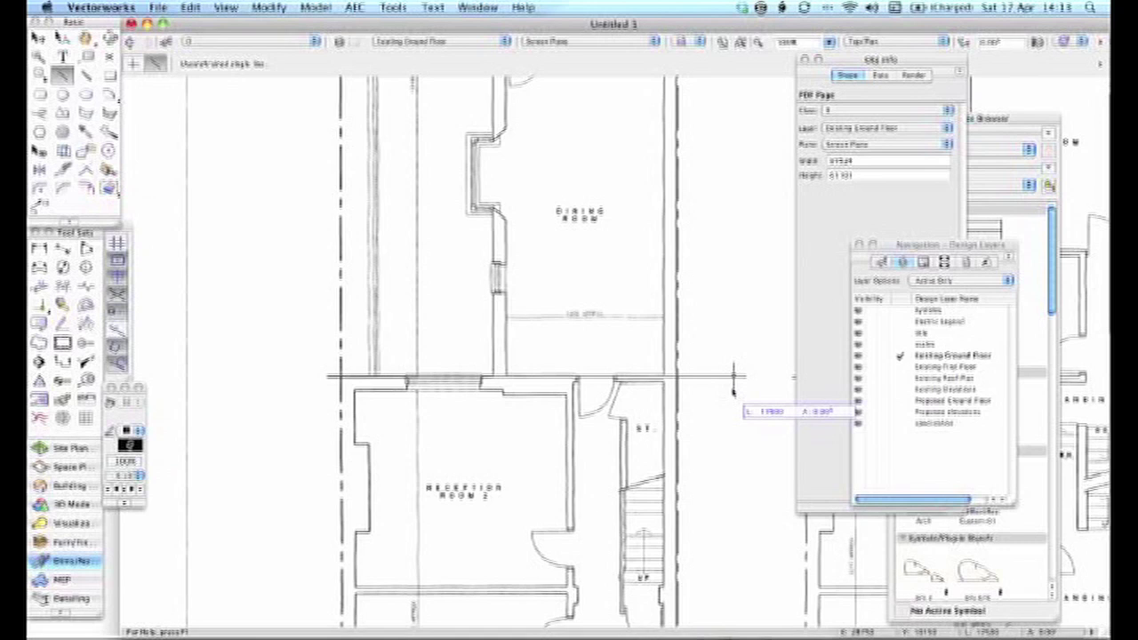
pyautogui.press('Escape')
# - Select the imported PDF page and examine the printed overall width dimension across Reception Room 1 and the Hall
pyautogui.scroll(-2, 289, 369)
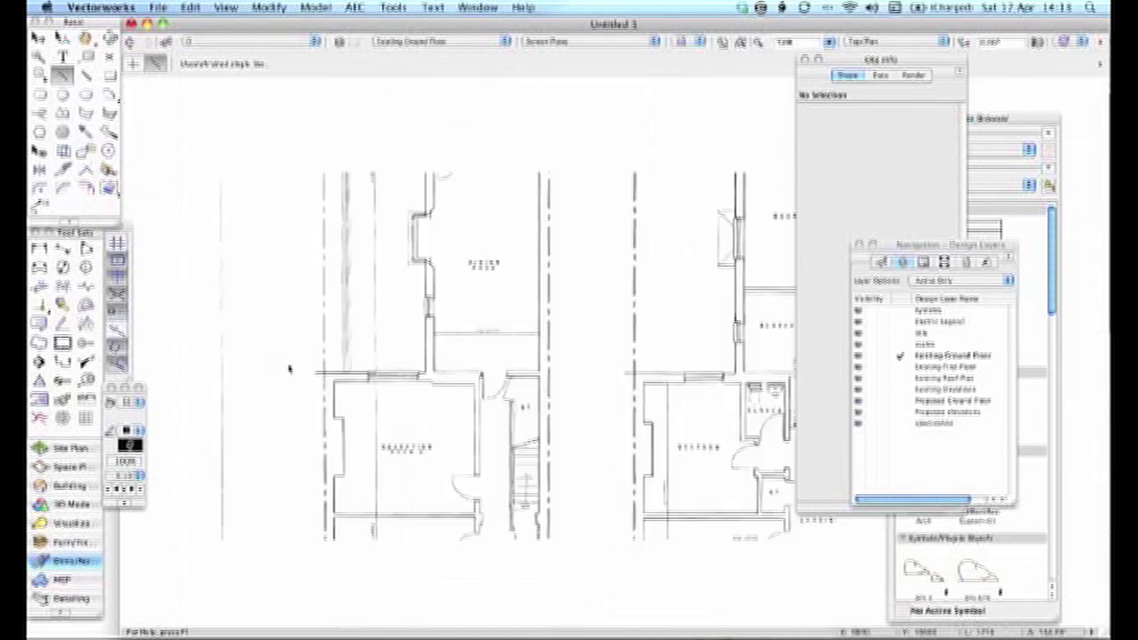
pyautogui.scroll(-5, 285, 382)
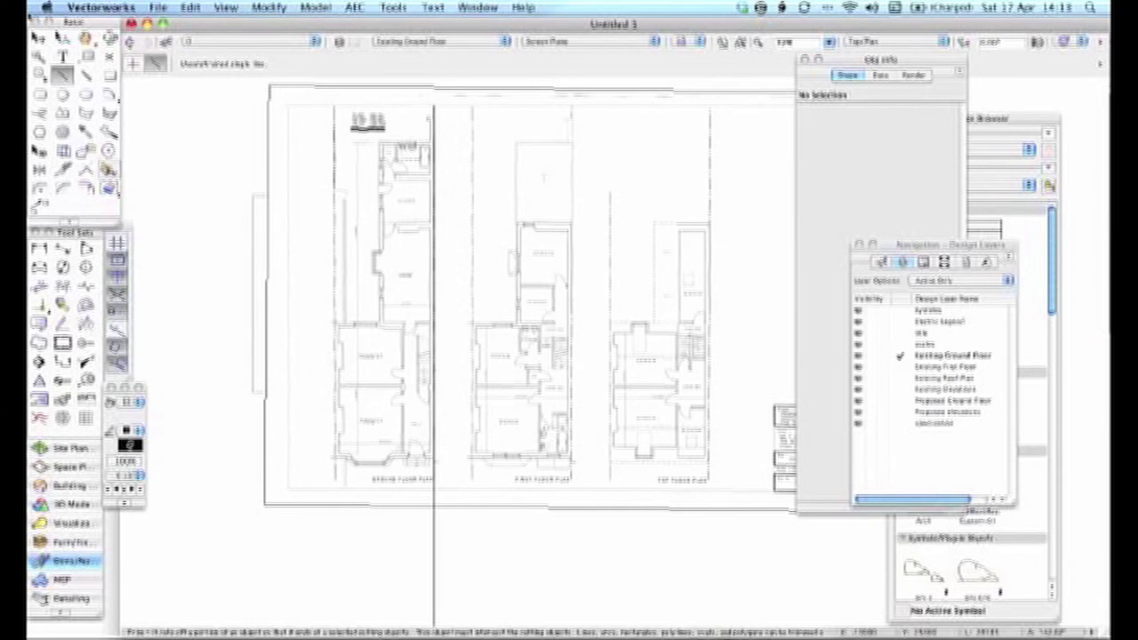
pyautogui.press('x')
pyautogui.click(364, 384)
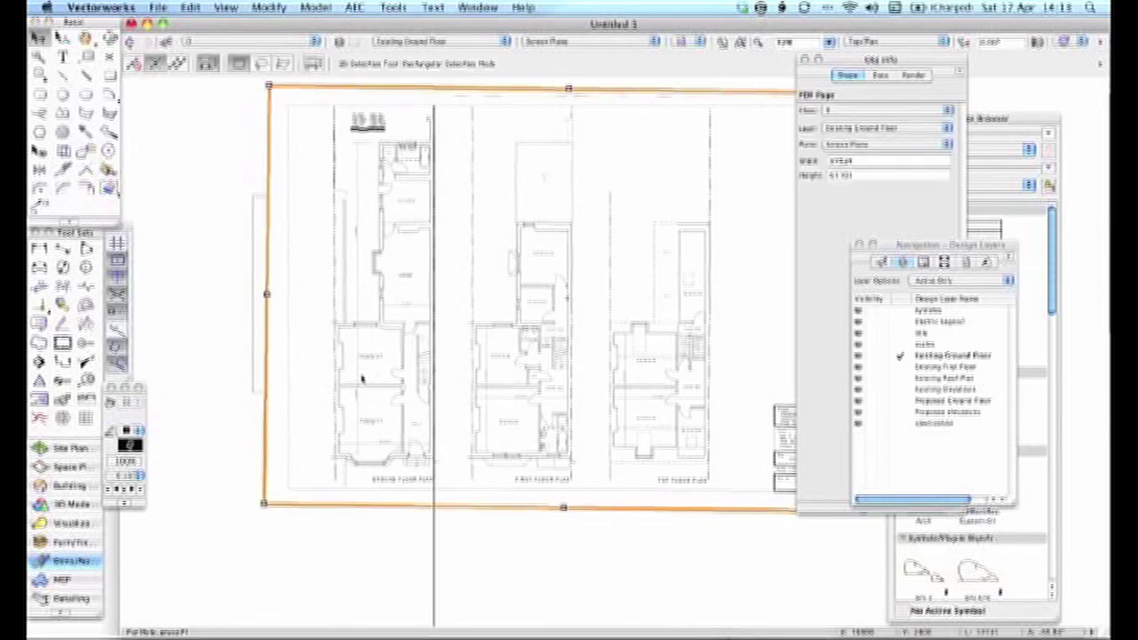
pyautogui.scroll(3, 375, 455)
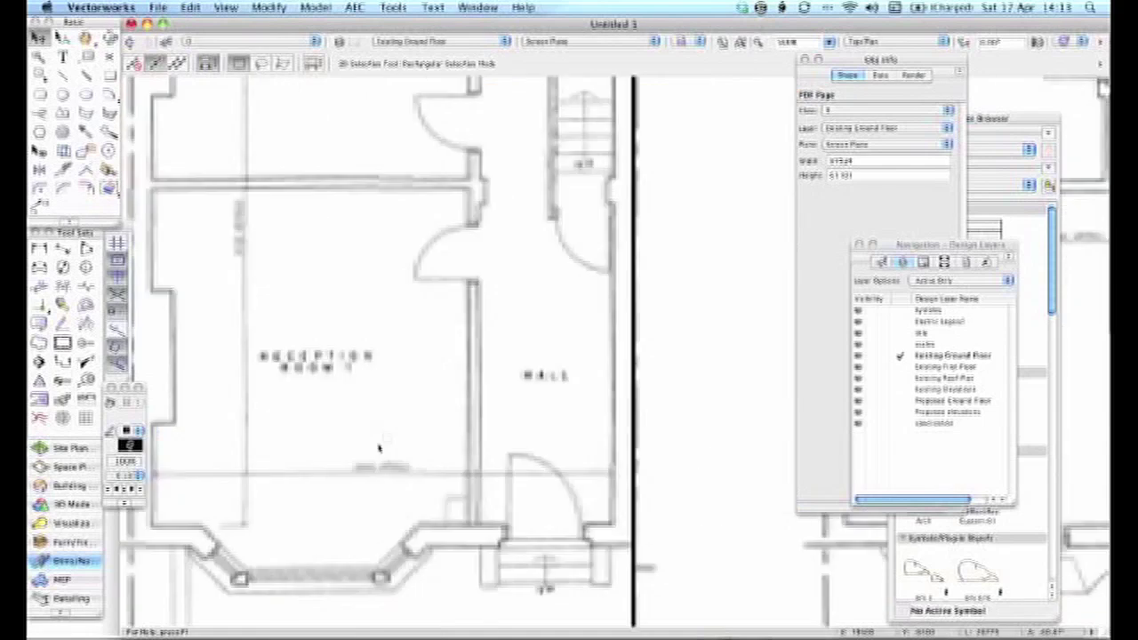
pyautogui.scroll(2, 375, 455)
pyautogui.scroll(3, 411, 370)
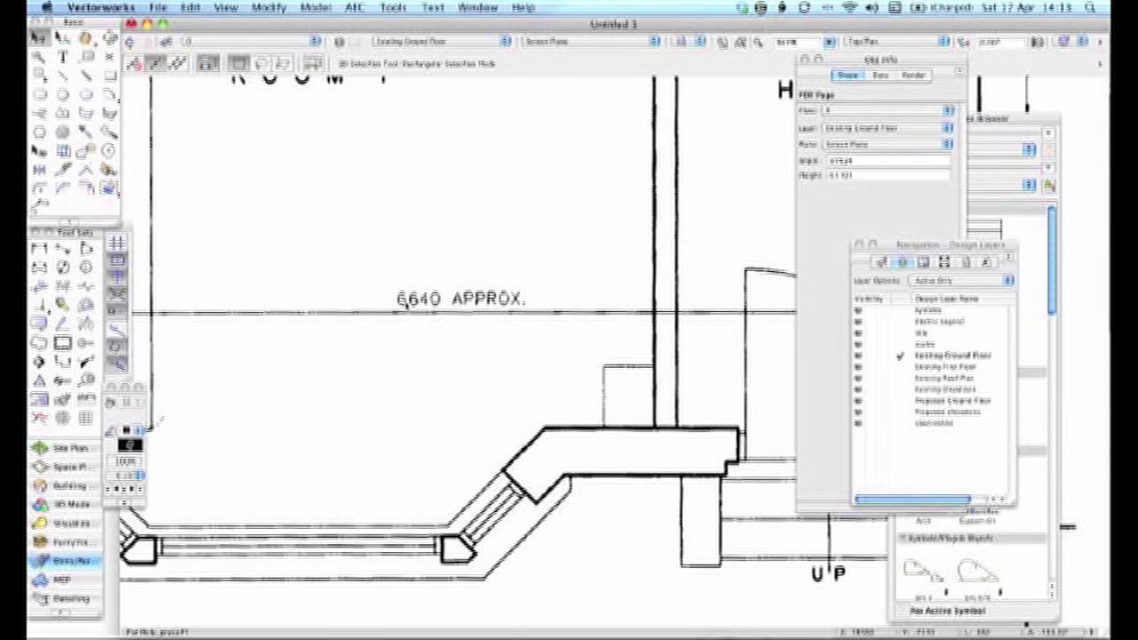
pyautogui.scroll(-4, 405, 302)
pyautogui.scroll(2, 427, 306)
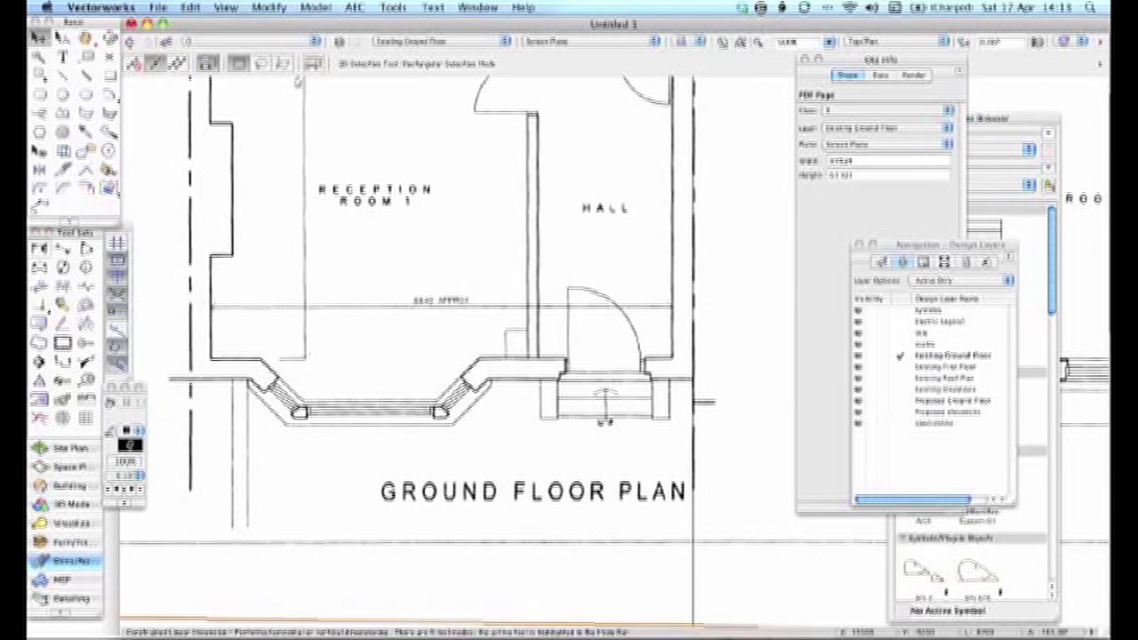
# - Add a horizontal linear dimension between the ends of the printed 6640 APPROX. line, placed just above it
pyautogui.click(39, 248)
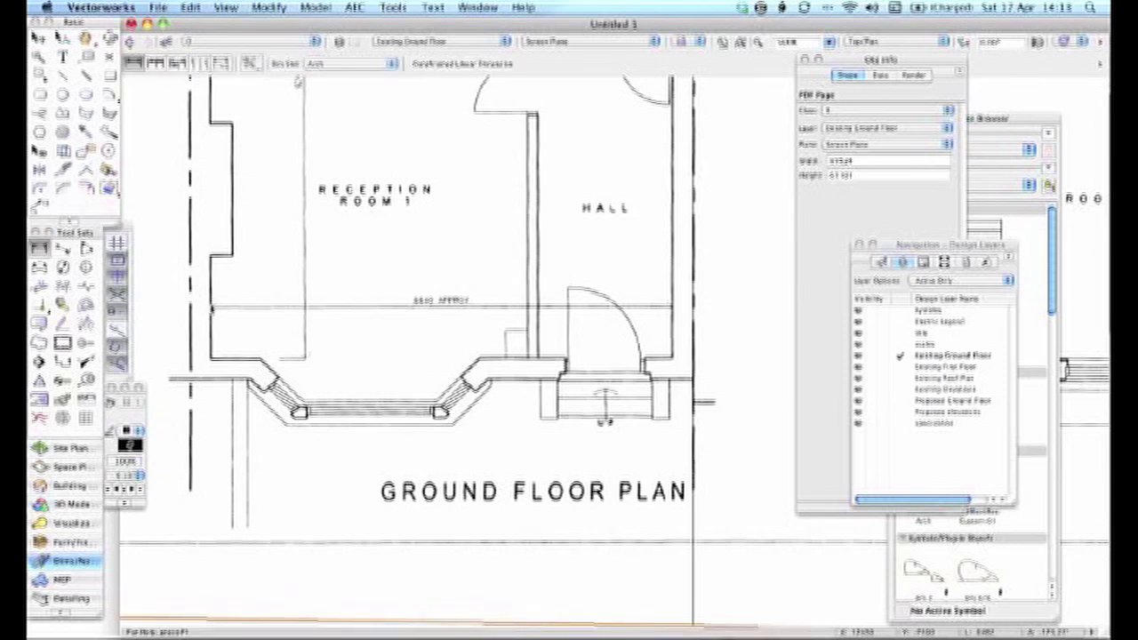
pyautogui.click(211, 309)
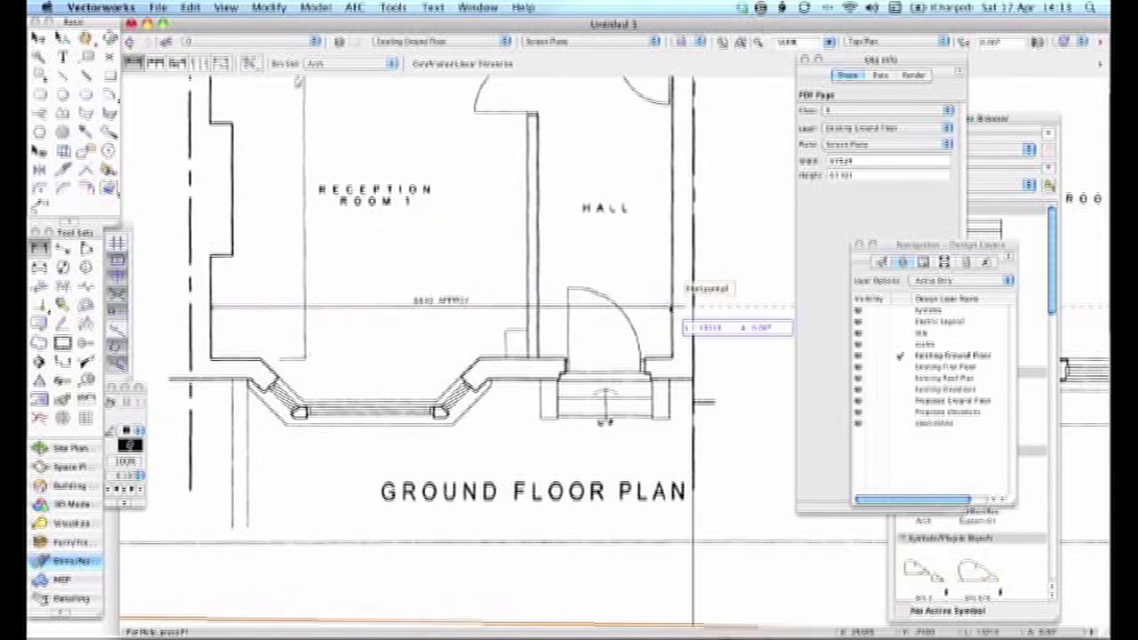
pyautogui.click(673, 309)
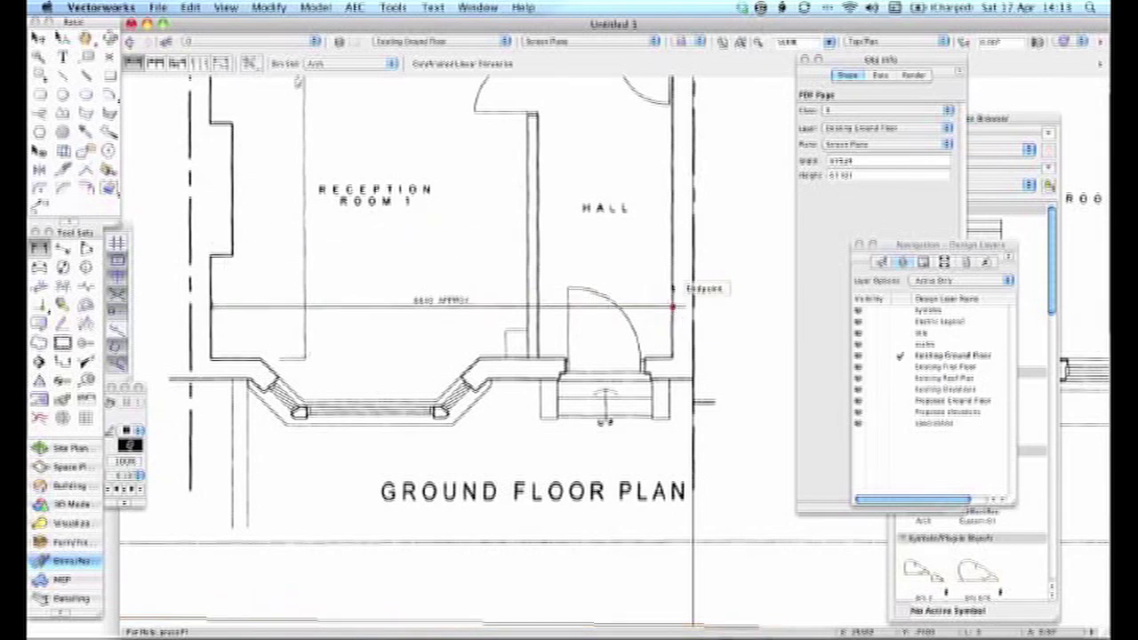
pyautogui.click(671, 259)
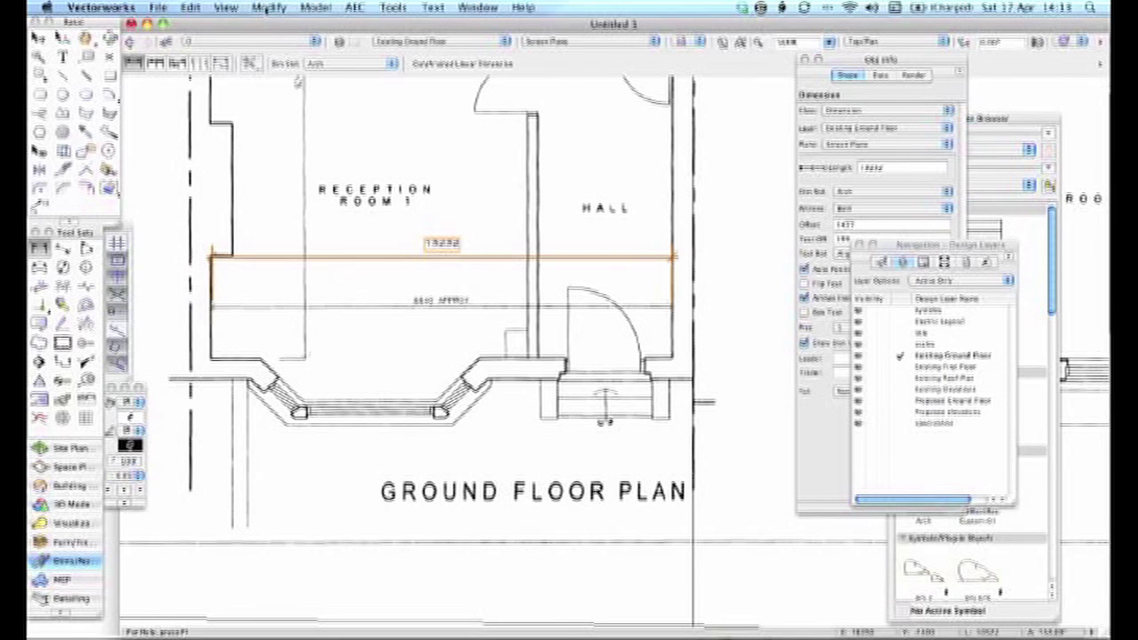
# - Scale the PDF page symmetrically by distance, with current distance 13232 and new distance 6640, and delete the old dimension
pyautogui.click(38, 37)
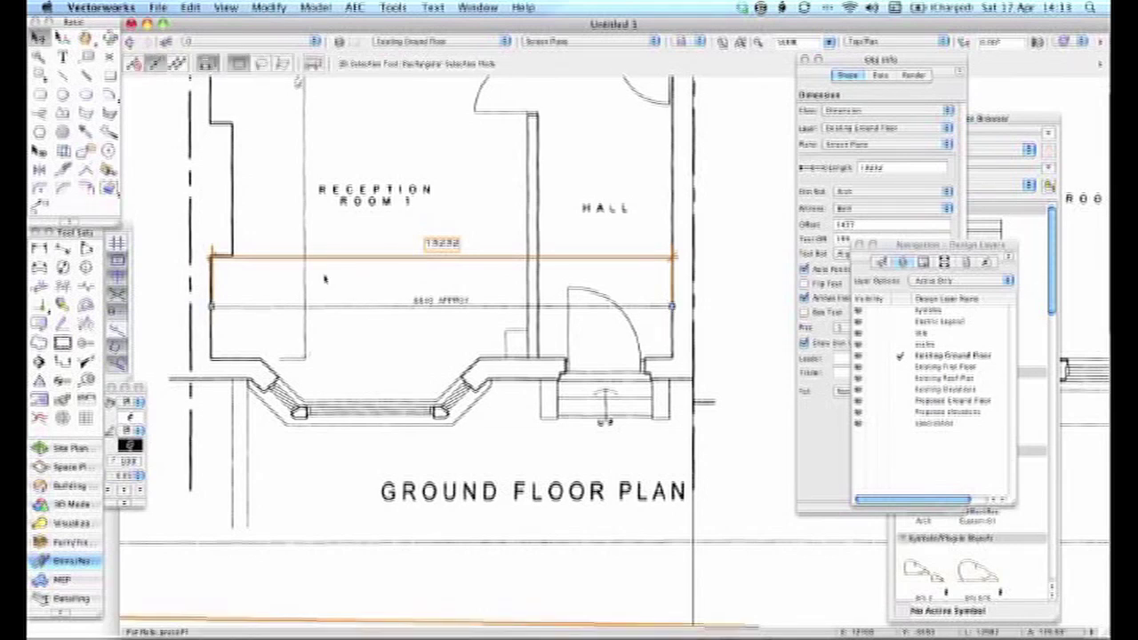
pyautogui.click(358, 228)
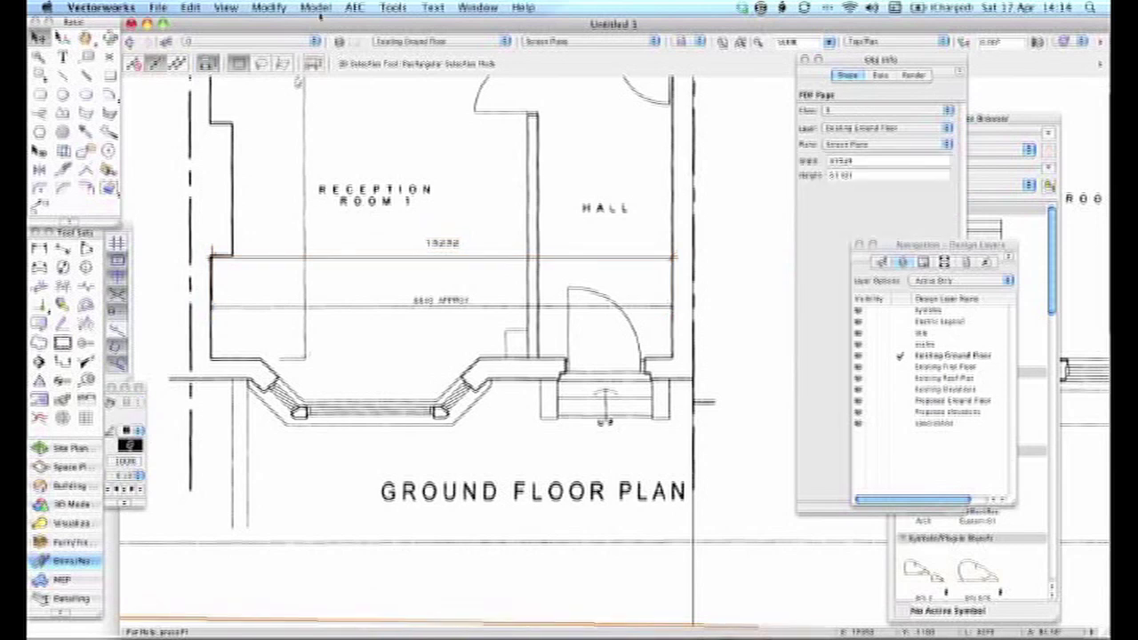
pyautogui.click(268, 7)
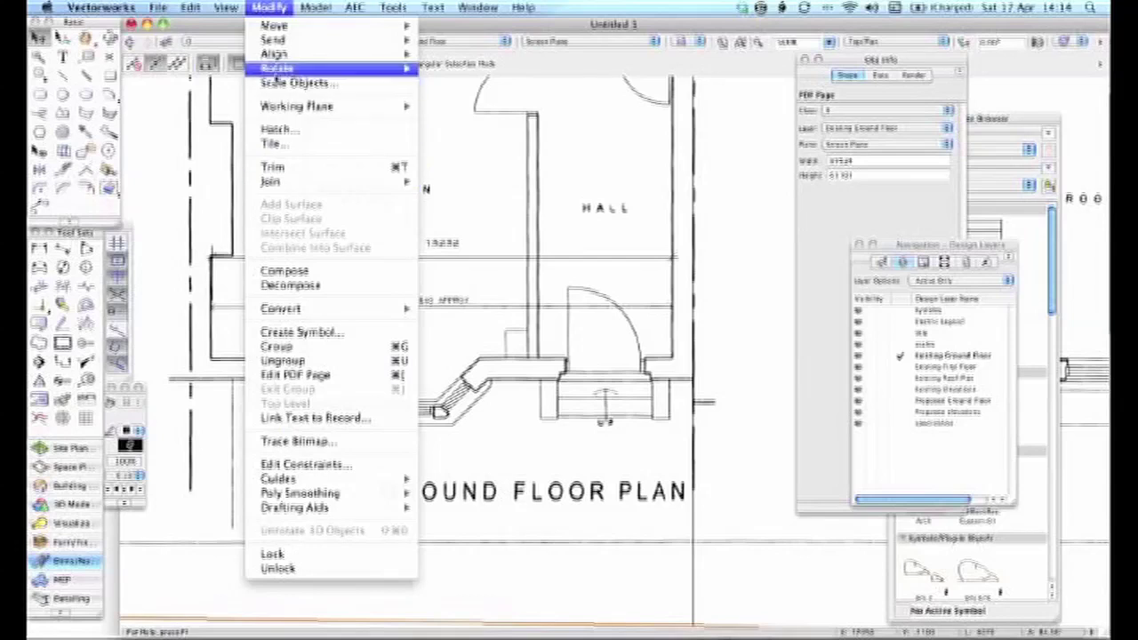
pyautogui.click(281, 83)
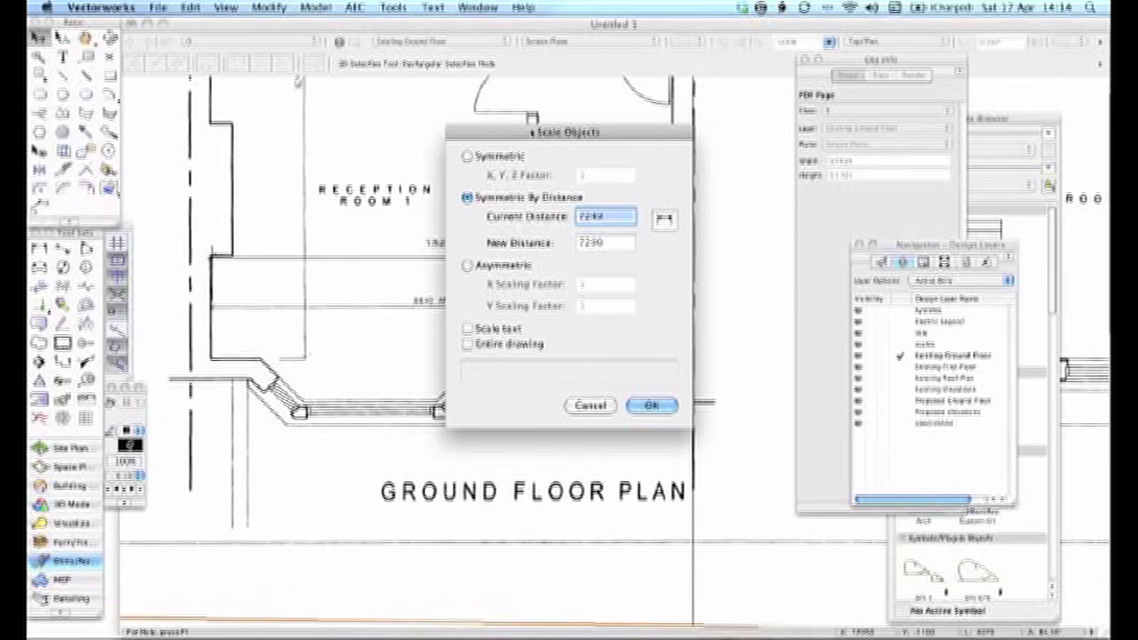
pyautogui.moveTo(532, 132); pyautogui.dragTo(713, 171)
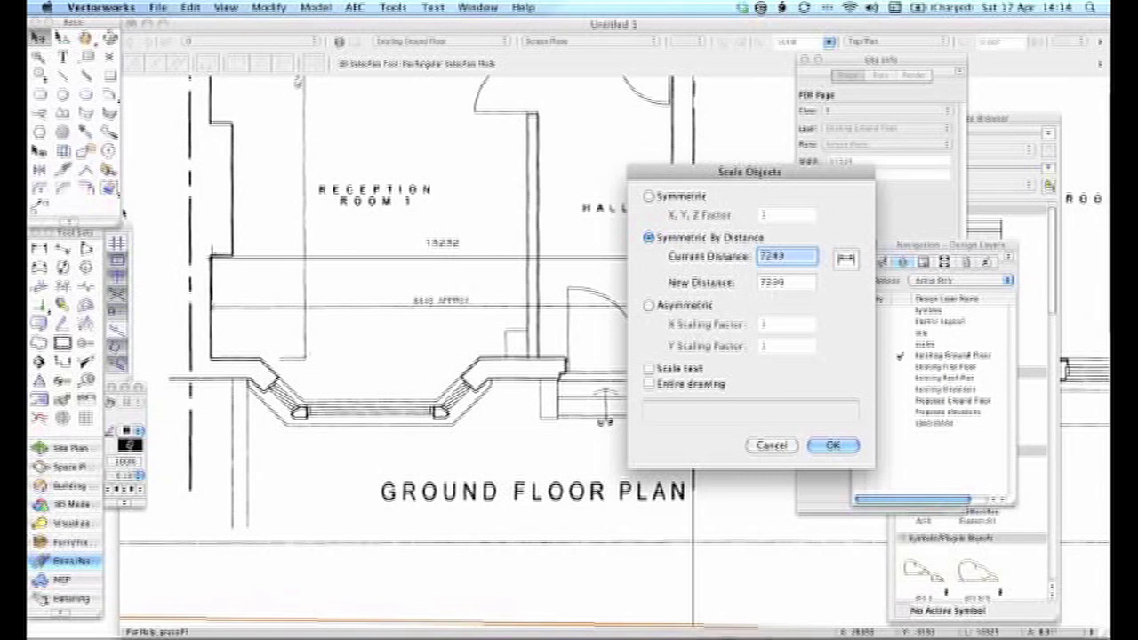
pyautogui.write('13232')
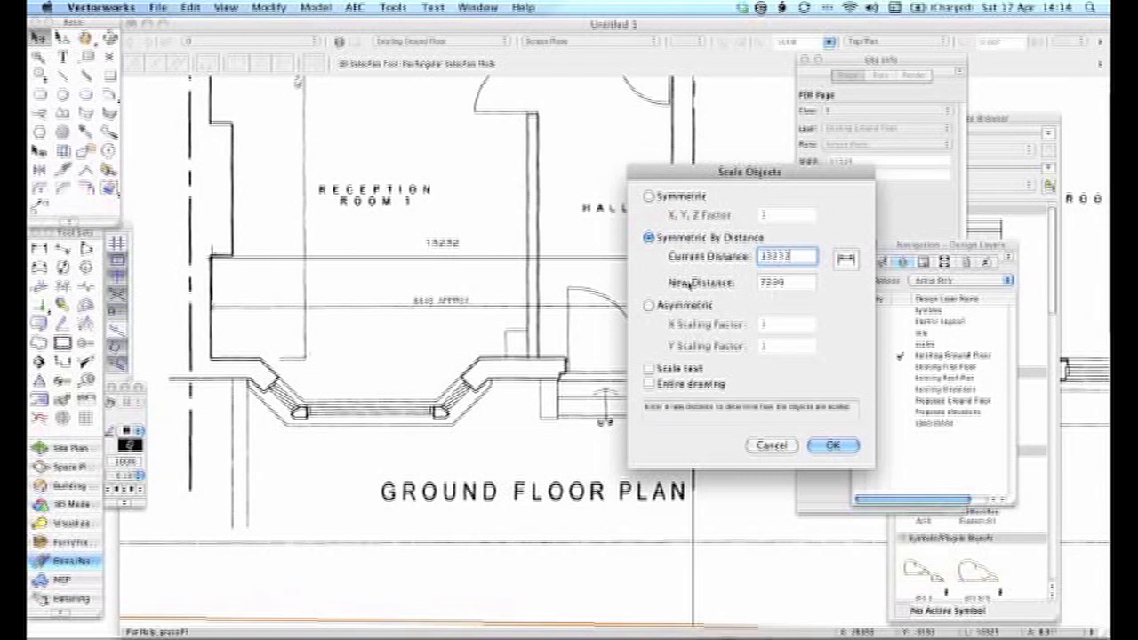
pyautogui.press('Tab')
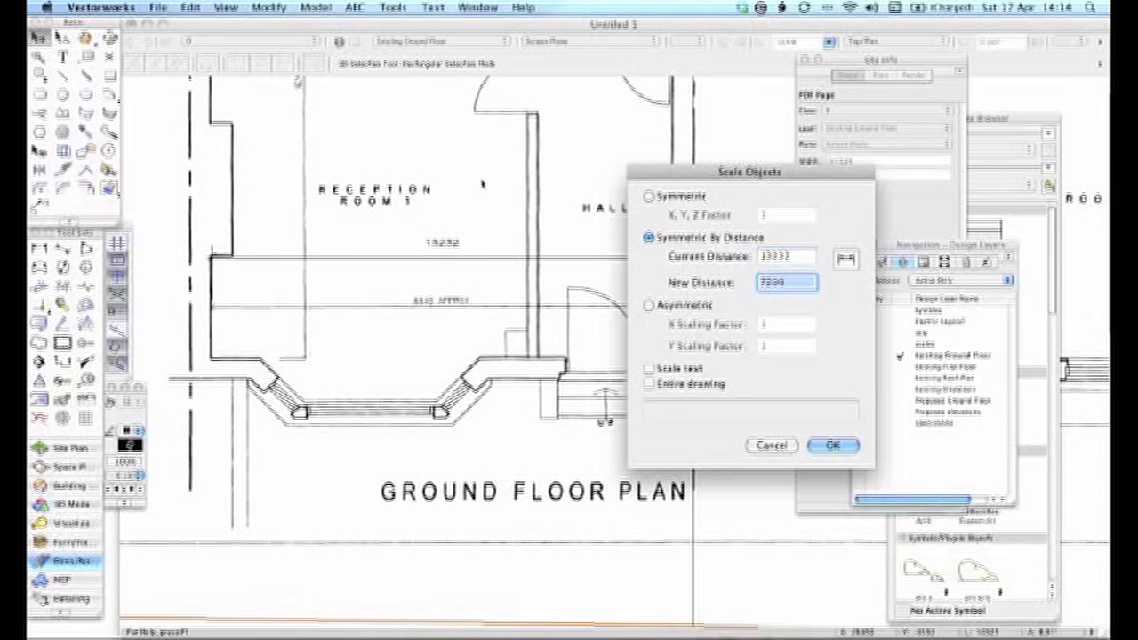
pyautogui.write('6640')
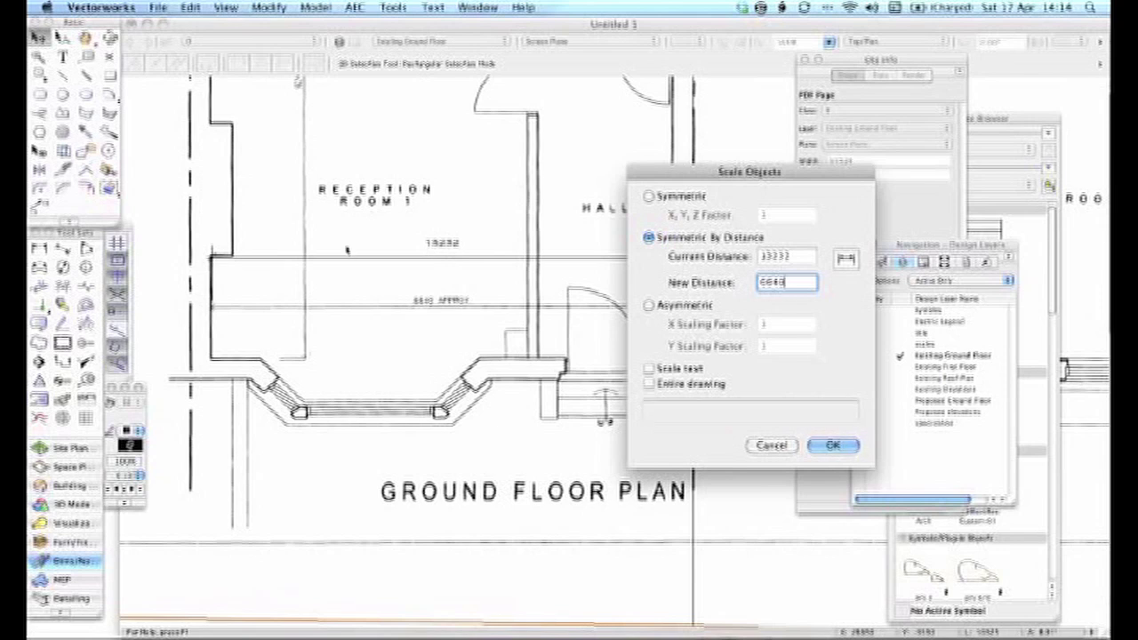
pyautogui.click(833, 446)
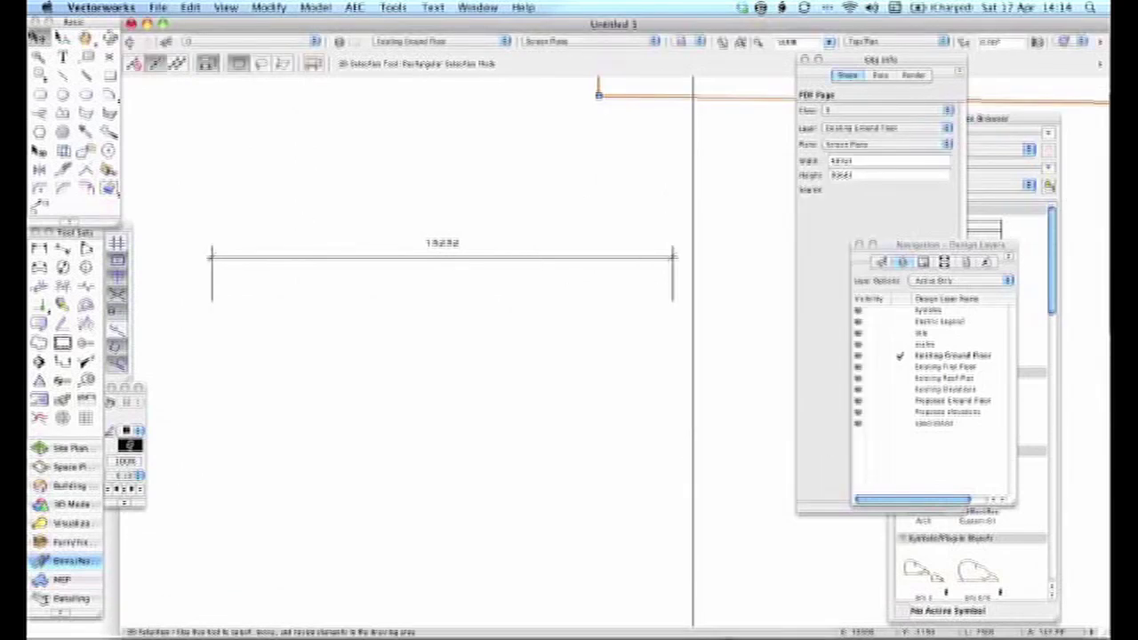
pyautogui.click(267, 258)
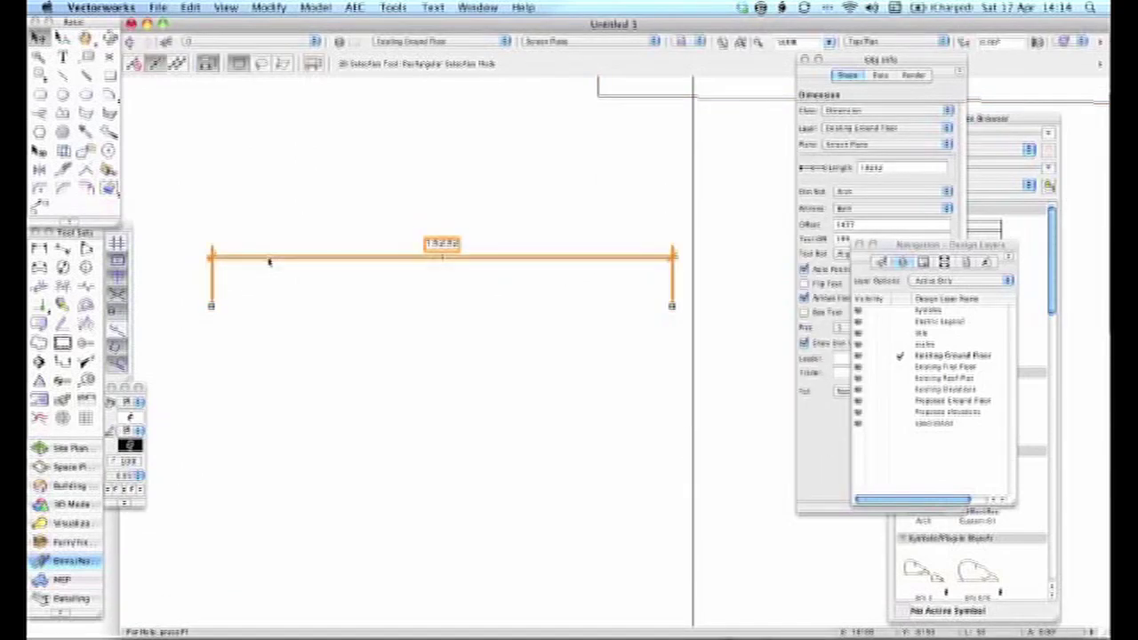
pyautogui.press('Delete')
# - Dimension the printed 6640 APPROX. line across Reception Room 1 and the Hall on the scaled plan to check its length
pyautogui.scroll(-3, 355, 252)
pyautogui.moveTo(437, 231); pyautogui.dragTo(530, 480, button='middle')
pyautogui.scroll(1, 638, 309)
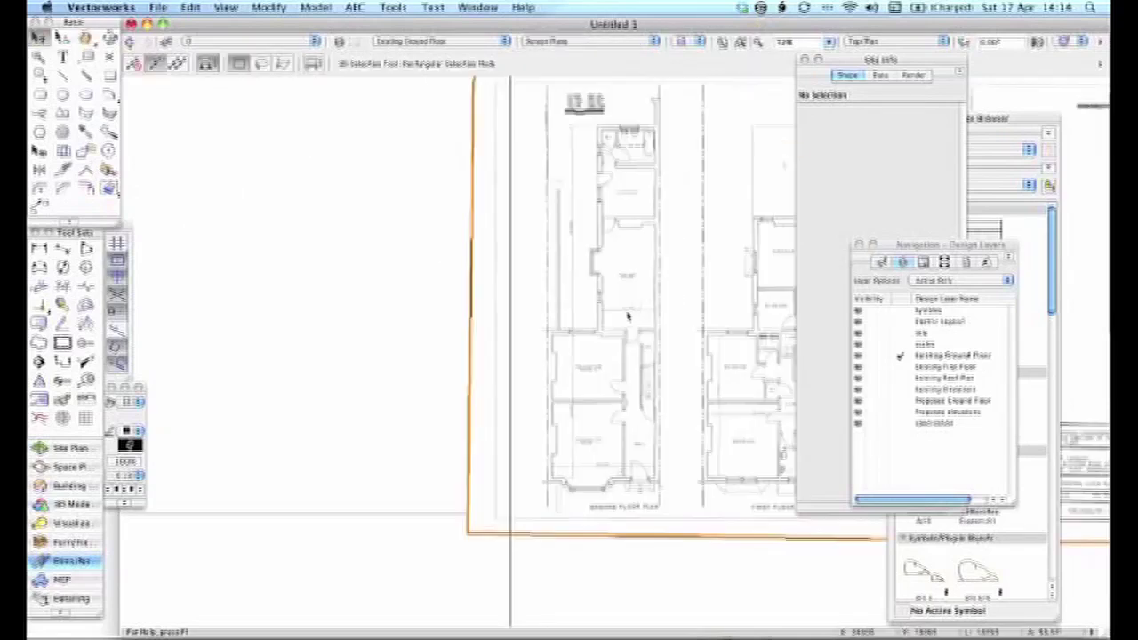
pyautogui.moveTo(537, 276); pyautogui.dragTo(502, 253, button='middle')
pyautogui.scroll(5, 431, 375)
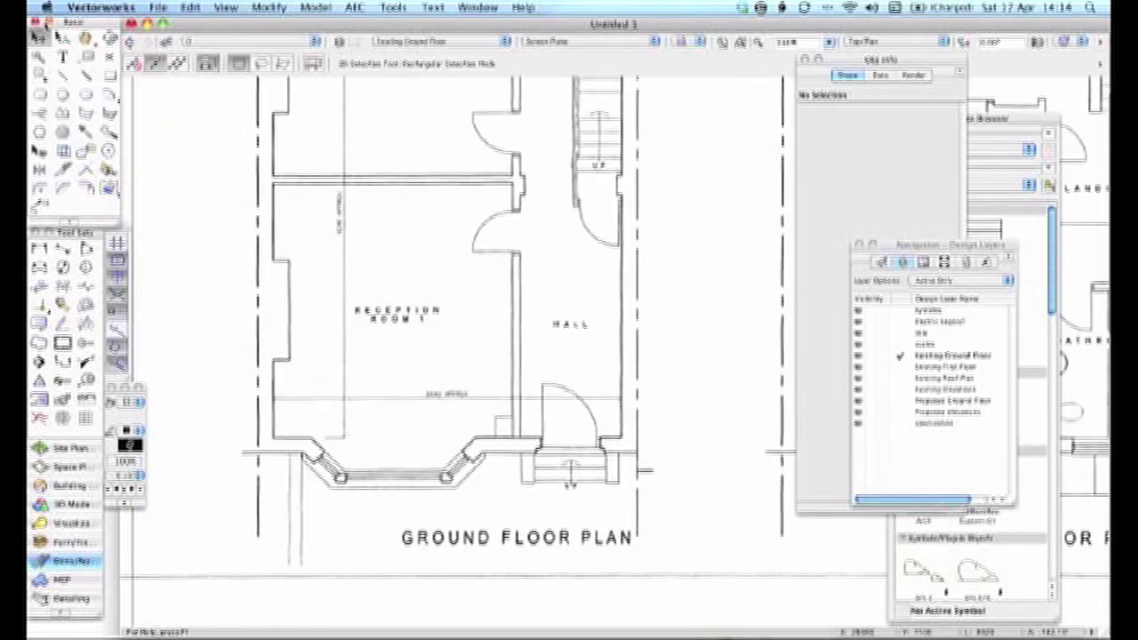
pyautogui.click(36, 248)
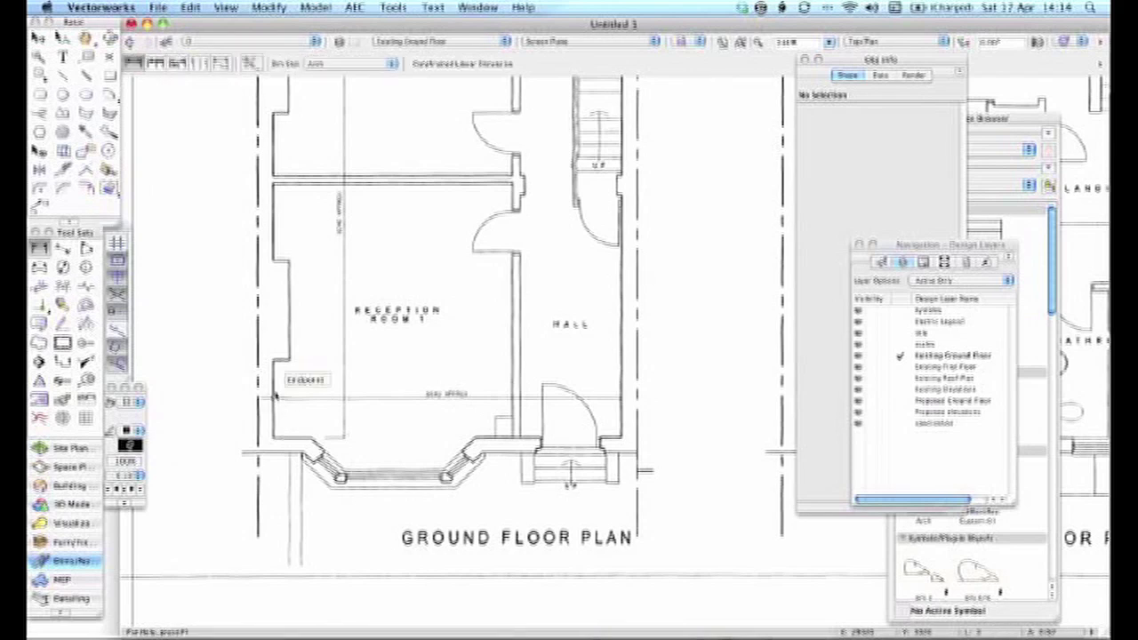
pyautogui.click(273, 399)
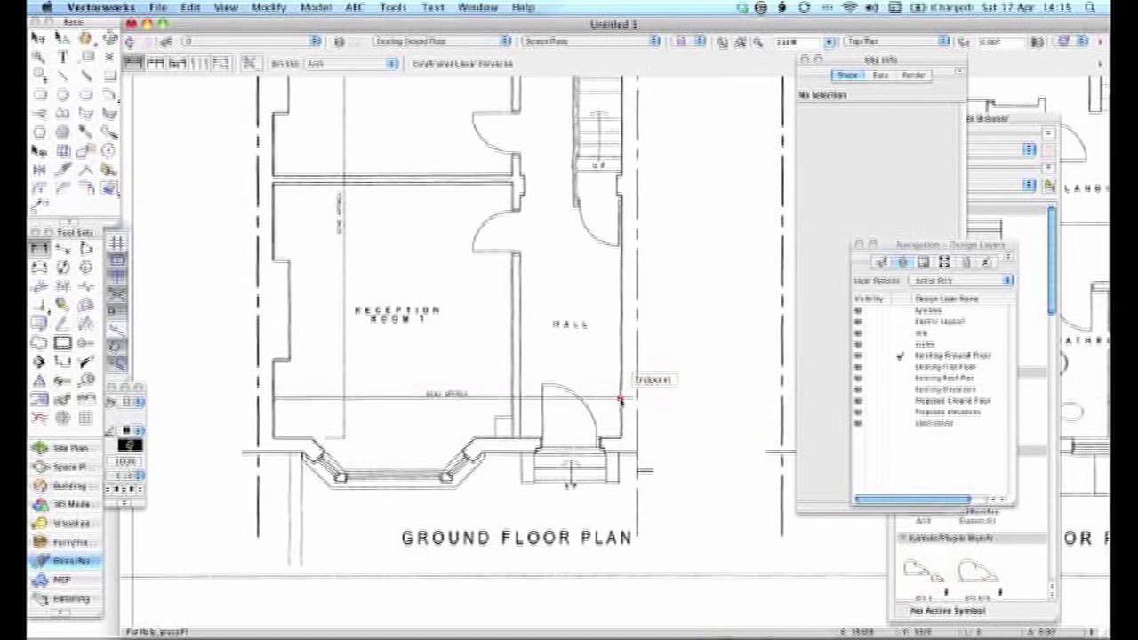
pyautogui.click(621, 400)
pyautogui.click(622, 354)
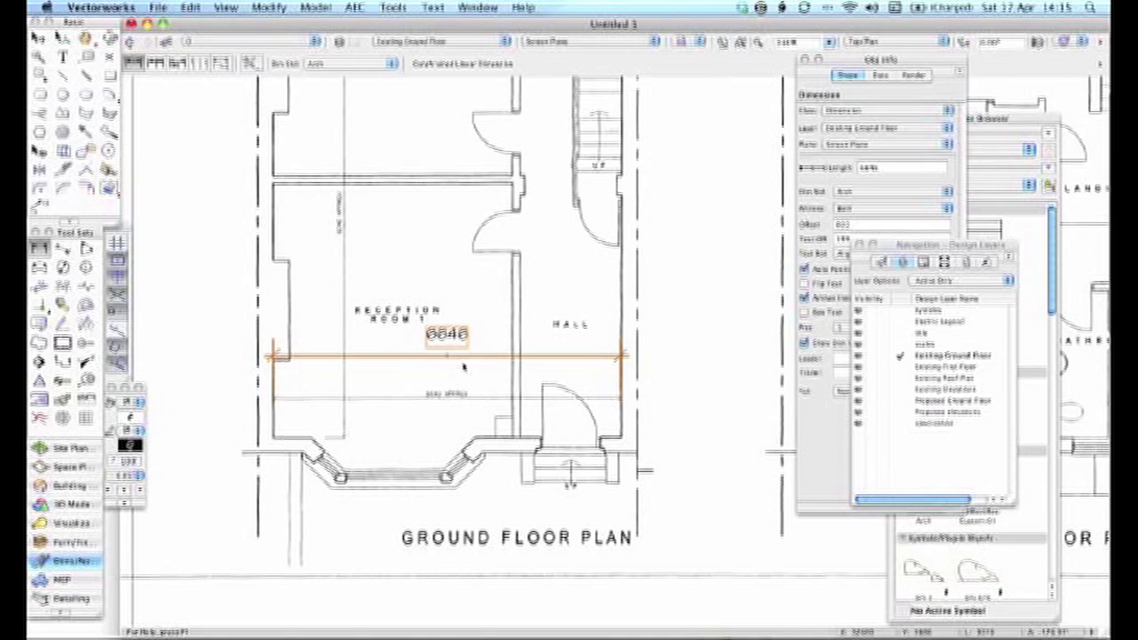
pyautogui.scroll(2, 410, 369)
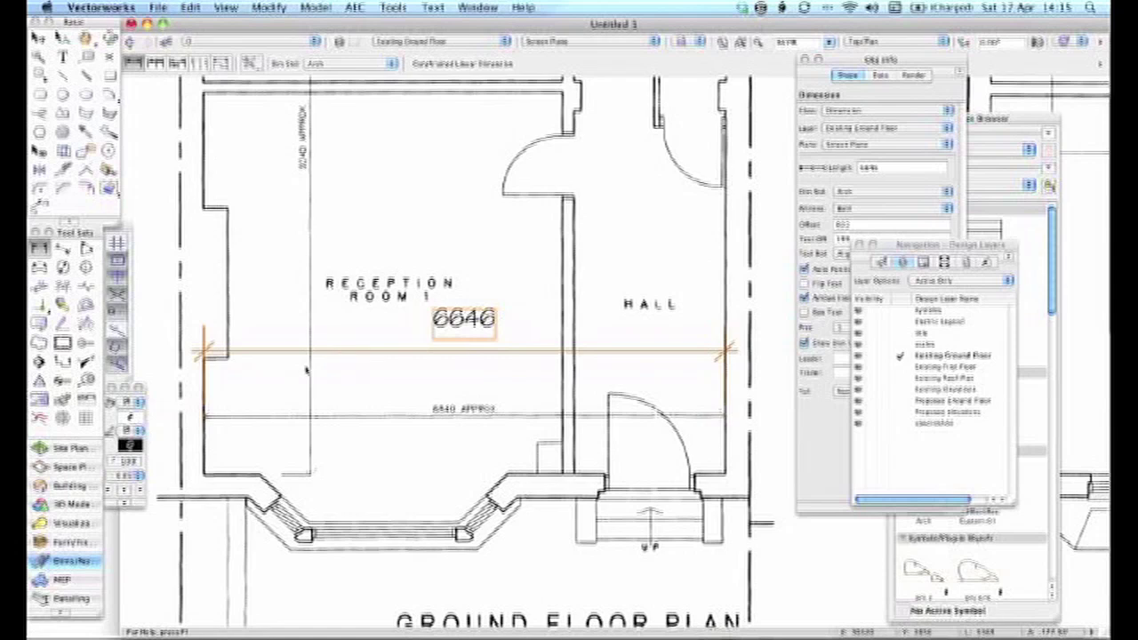
# - Dimension the printed vertical 9240 APPROX. line from Reception Room 2's rear wall to its end near Reception Room 1's bay window
pyautogui.scroll(-3, 327, 410)
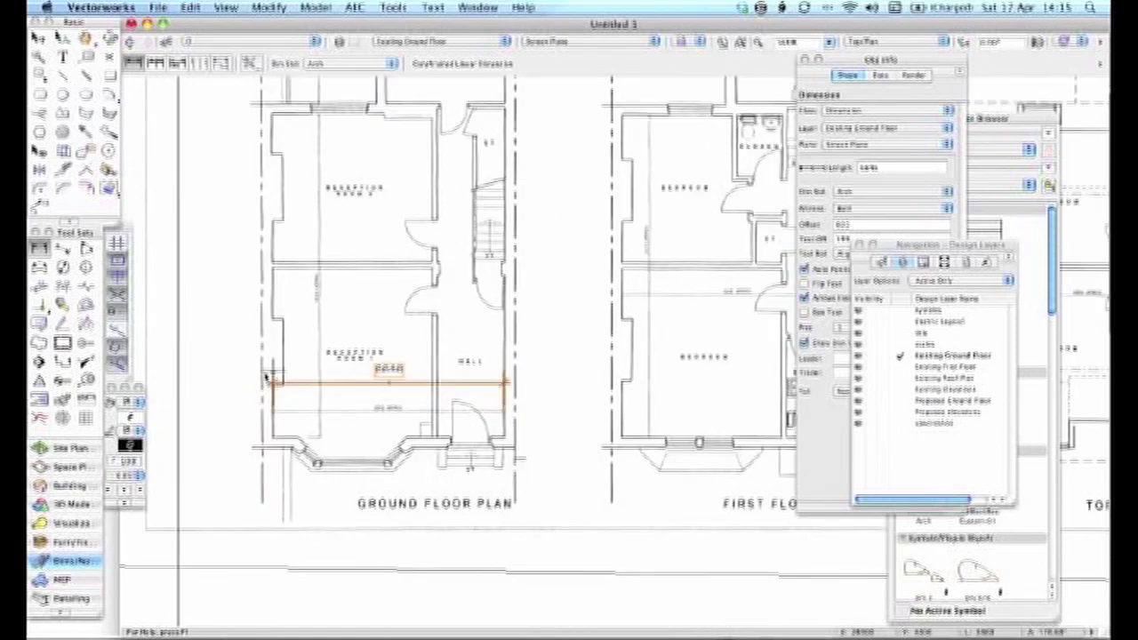
pyautogui.click(313, 396)
pyautogui.click(86, 169)
pyautogui.click(39, 247)
pyautogui.scroll(5, 320, 120)
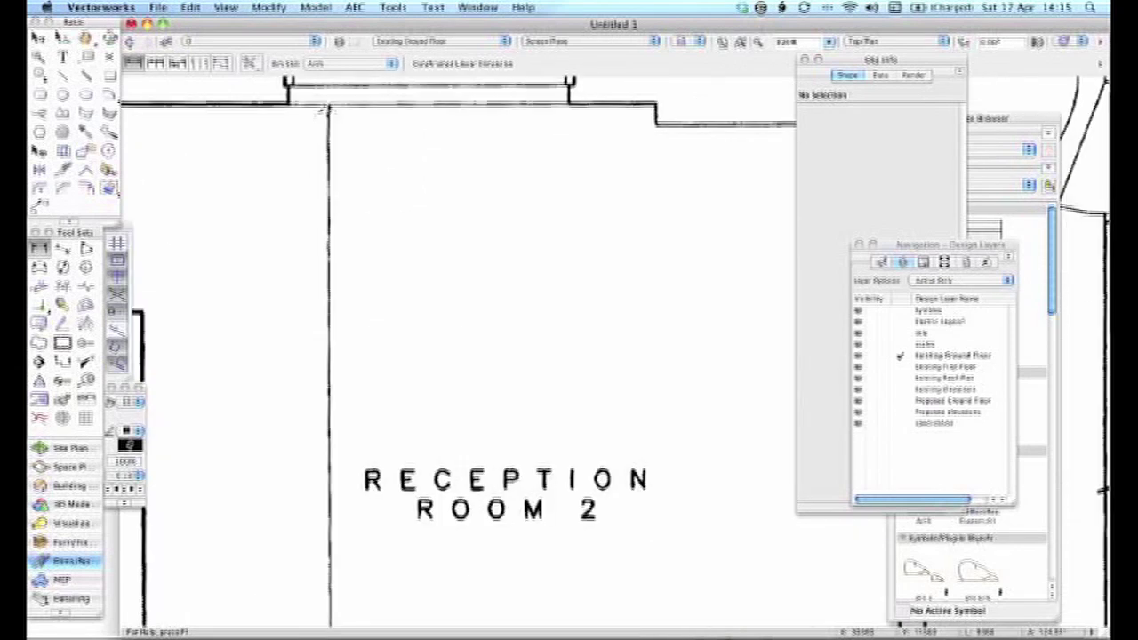
pyautogui.click(328, 105)
pyautogui.moveTo(288, 417); pyautogui.dragTo(322, 142, button='middle')
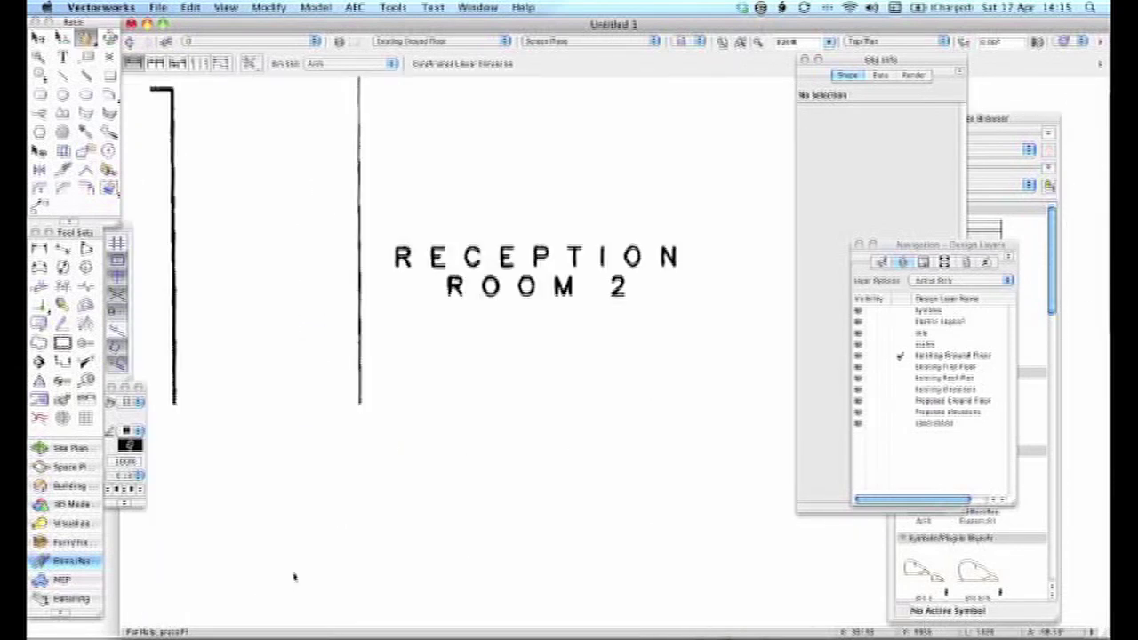
pyautogui.moveTo(294, 578); pyautogui.dragTo(355, 220, button='middle')
pyautogui.moveTo(382, 583); pyautogui.dragTo(378, 259, button='middle')
pyautogui.scroll(1, 376, 492)
pyautogui.scroll(-1, 377, 494)
pyautogui.scroll(1, 389, 338)
pyautogui.scroll(-1, 394, 285)
pyautogui.moveTo(400, 215); pyautogui.dragTo(402, 426, button='middle')
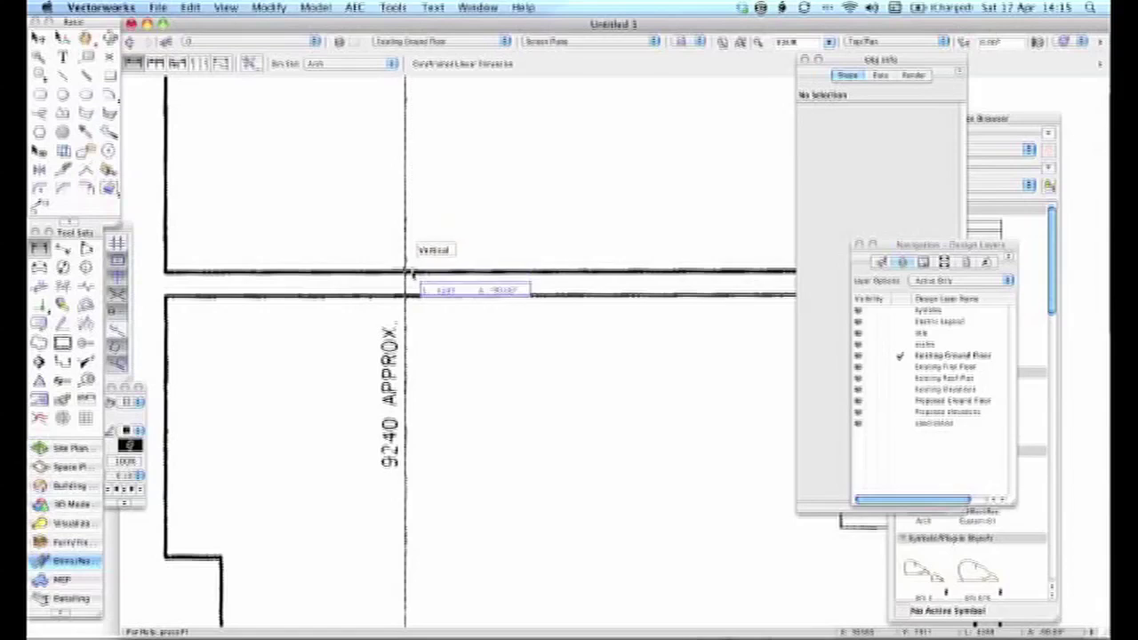
pyautogui.scroll(-2, 425, 280)
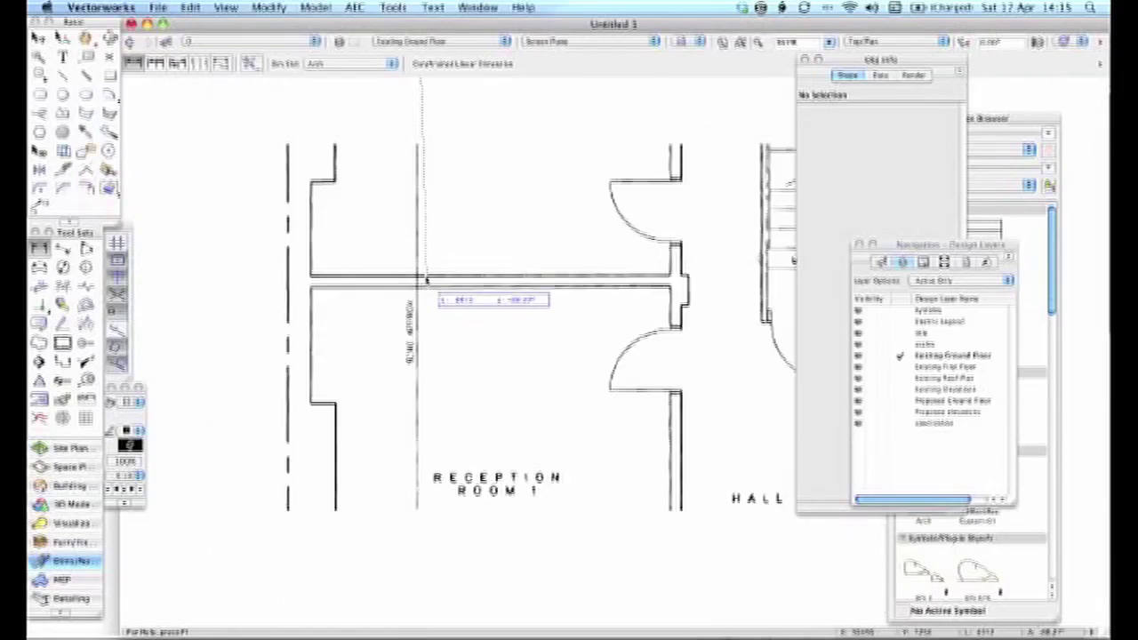
pyautogui.moveTo(442, 343); pyautogui.dragTo(382, 549)
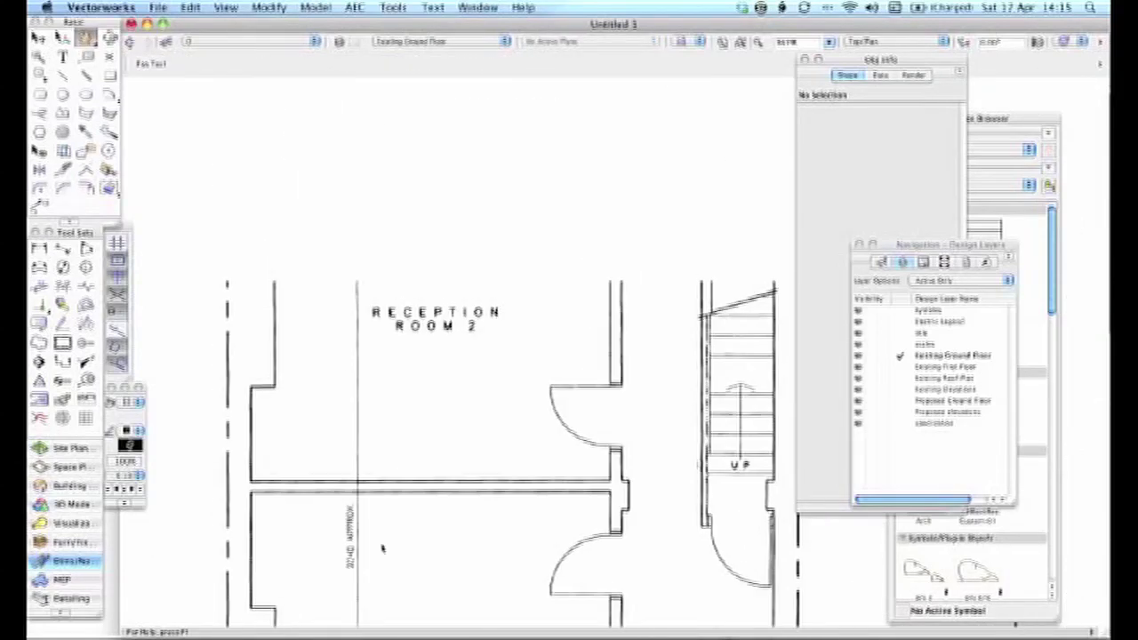
pyautogui.moveTo(385, 546); pyautogui.dragTo(423, 244, button='middle')
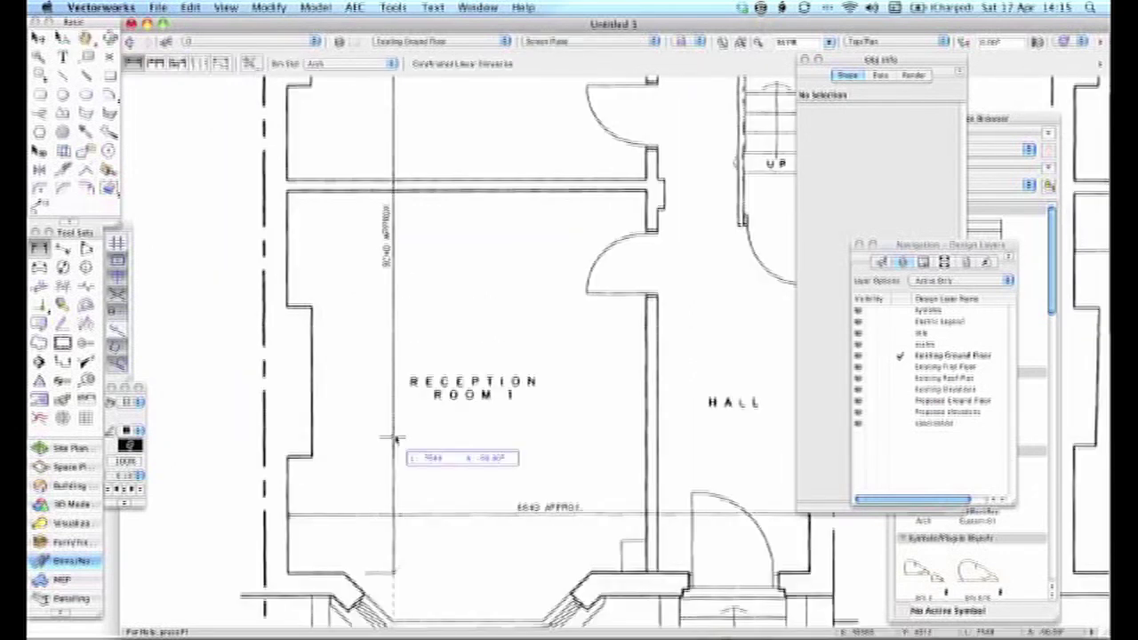
pyautogui.moveTo(398, 438); pyautogui.dragTo(396, 238, button='middle')
pyautogui.scroll(2, 395, 390)
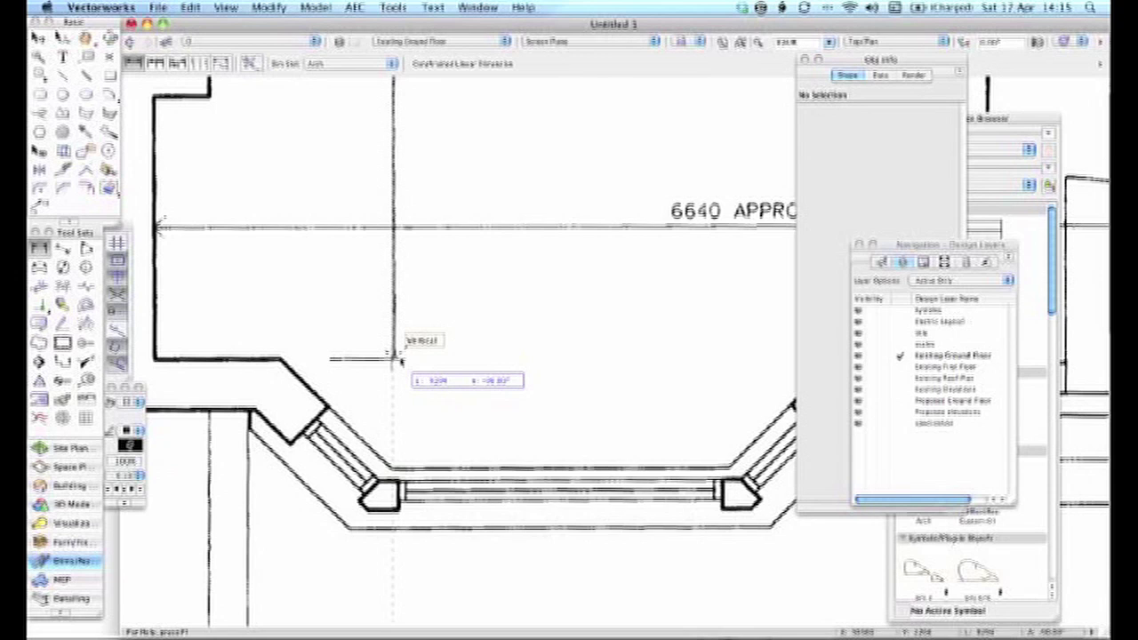
pyautogui.click(396, 359)
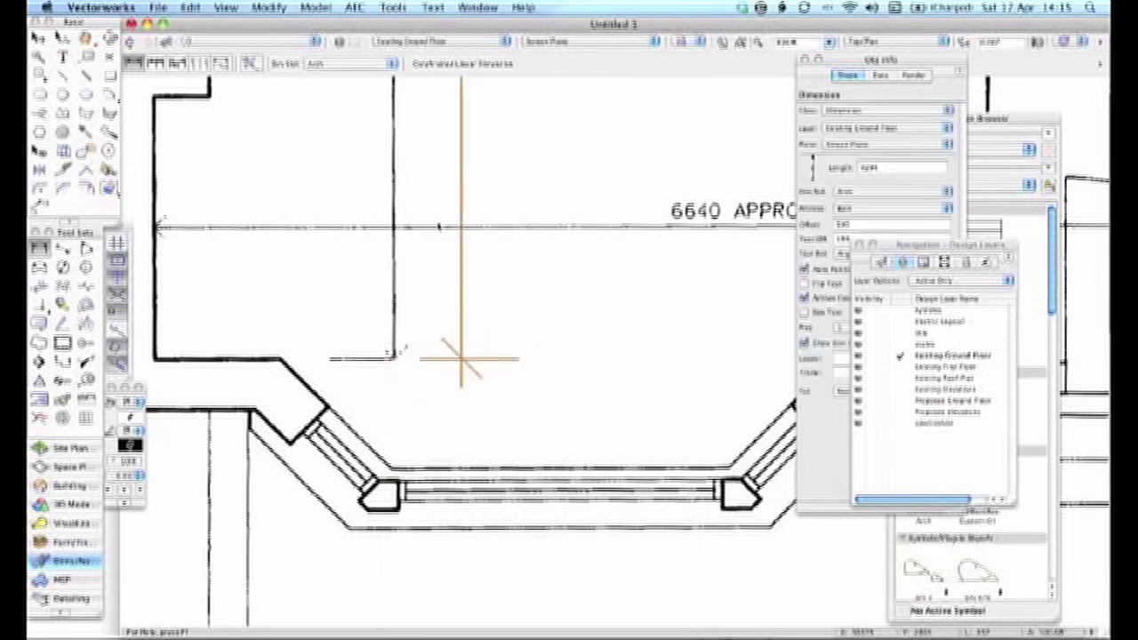
# - Compare the new vertical dimension through Reception Rooms 1 and 2 with the printed 9240 APPROX. label
pyautogui.click(462, 370)
pyautogui.scroll(-2, 439, 225)
pyautogui.moveTo(452, 216); pyautogui.dragTo(439, 405, button='middle')
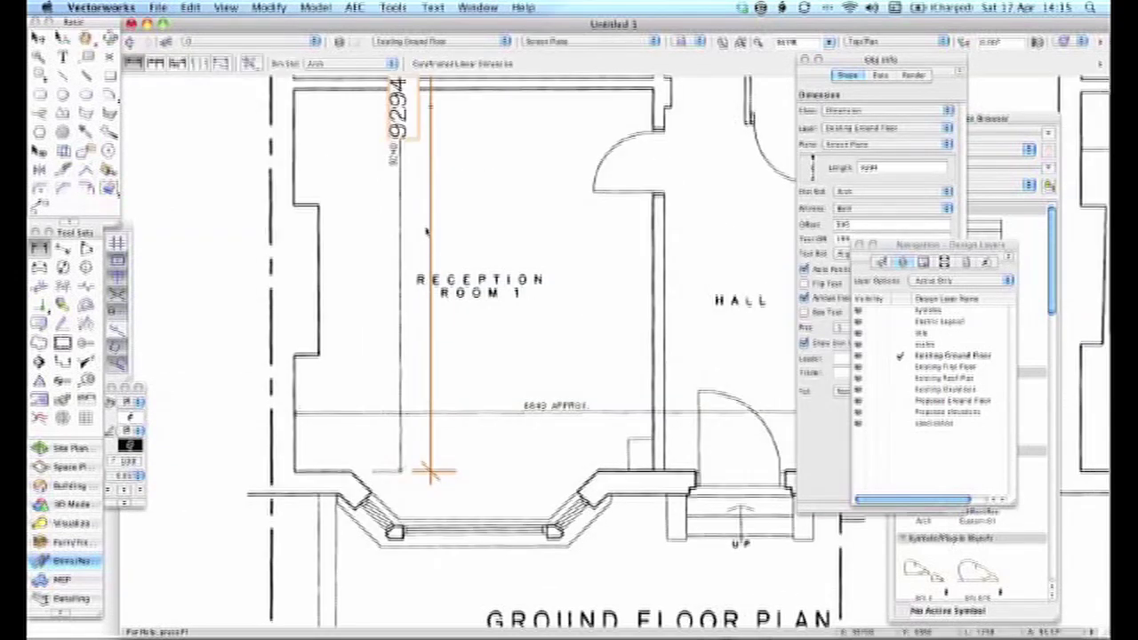
pyautogui.moveTo(430, 264); pyautogui.dragTo(449, 385, button='middle')
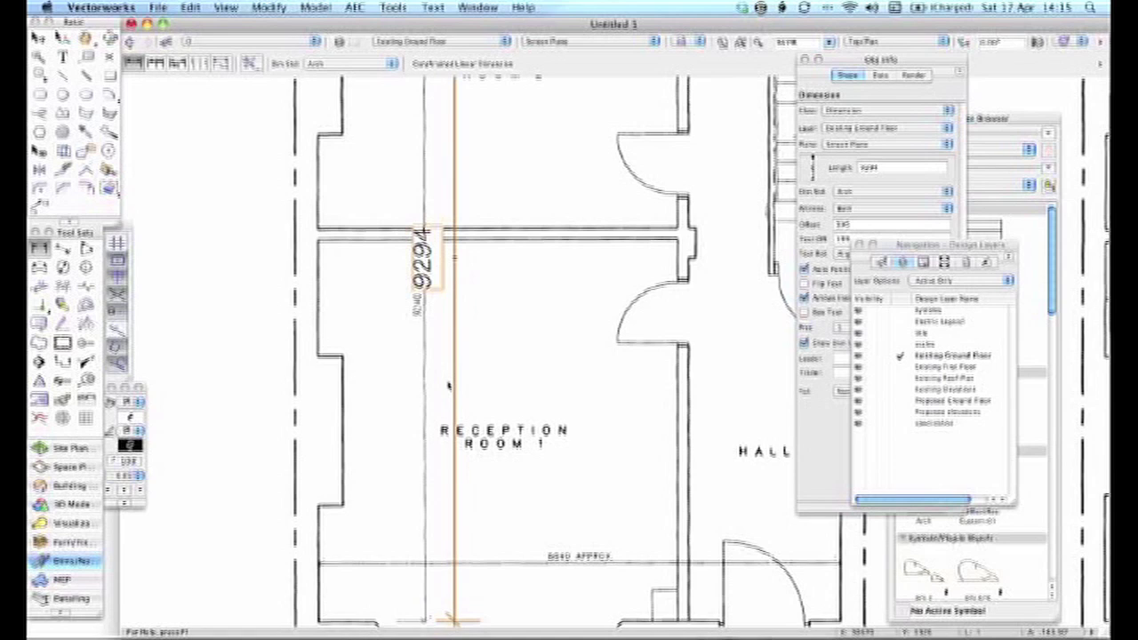
pyautogui.scroll(-3, 345, 254)
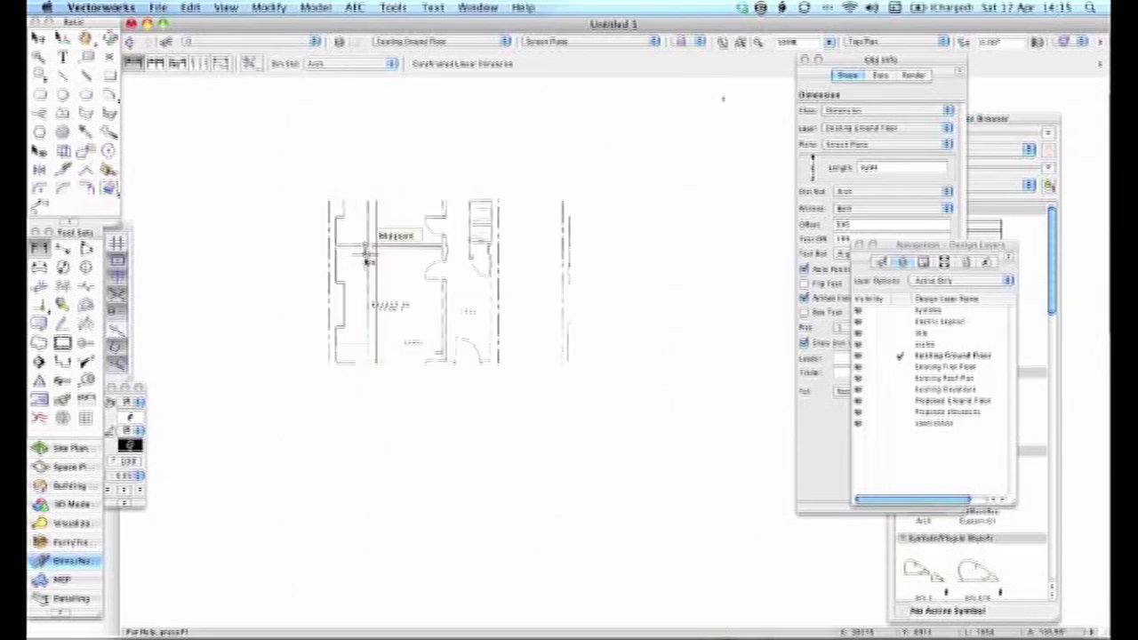
pyautogui.scroll(3, 367, 260)
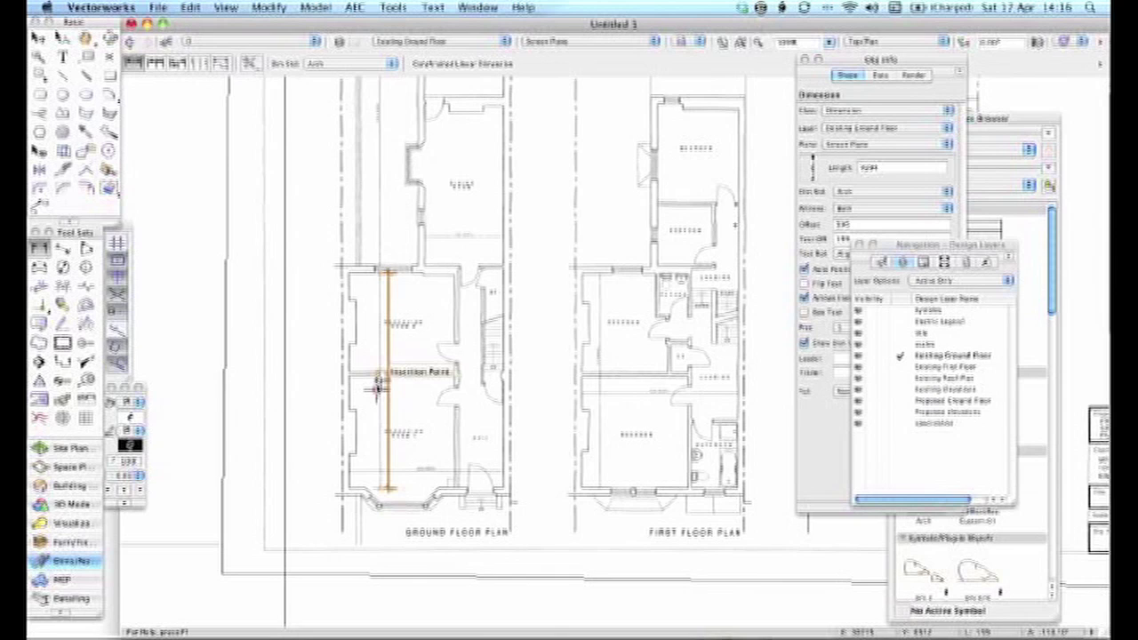
# - Scale the PDF page symmetrically by distance from 9294 to 9240, skip the document backup, and delete the old vertical dimension
pyautogui.press('x')
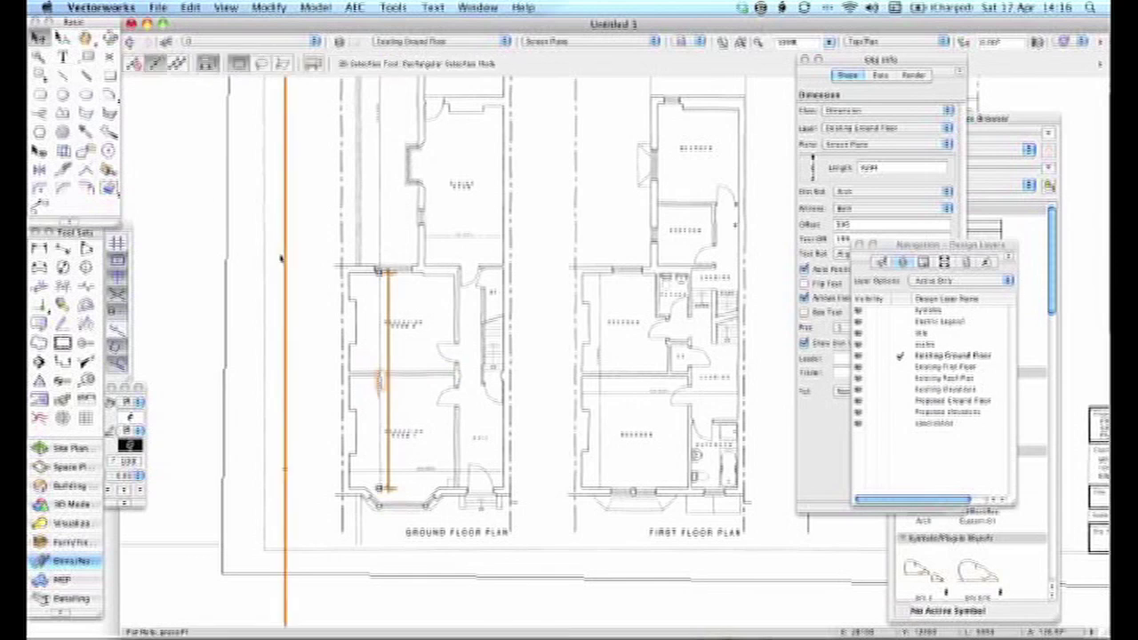
pyautogui.click(296, 260)
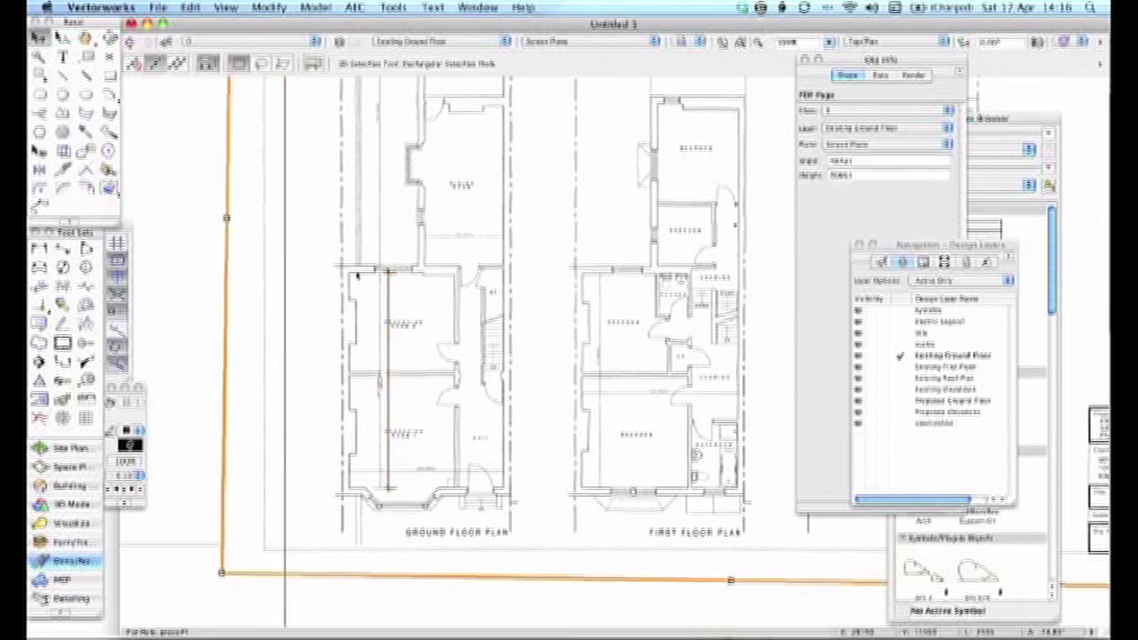
pyautogui.click(269, 7)
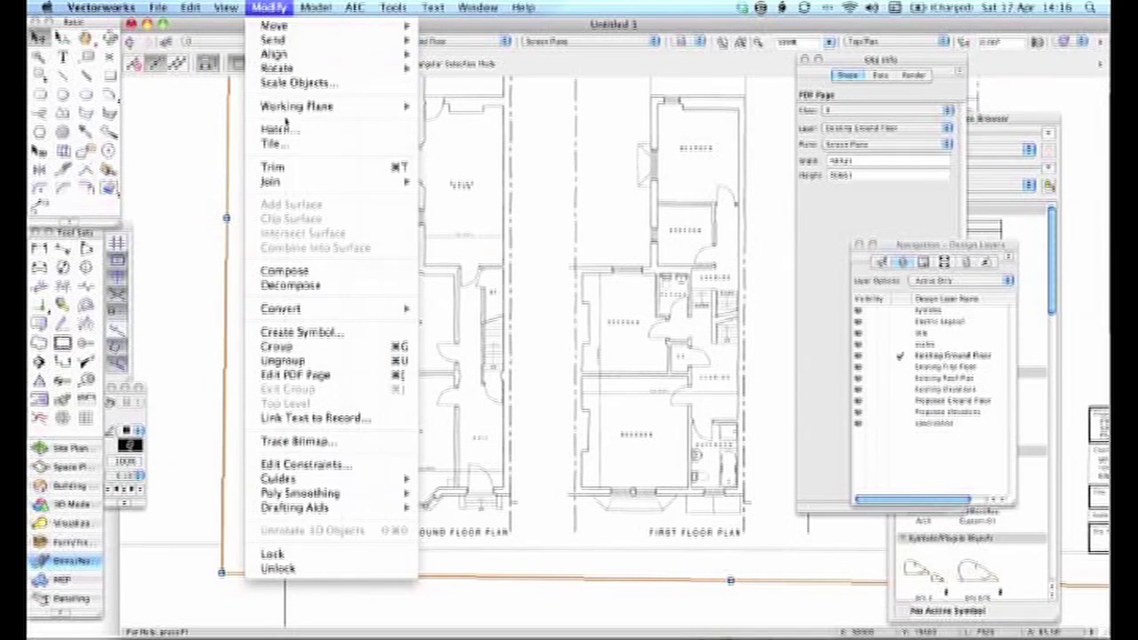
pyautogui.click(294, 82)
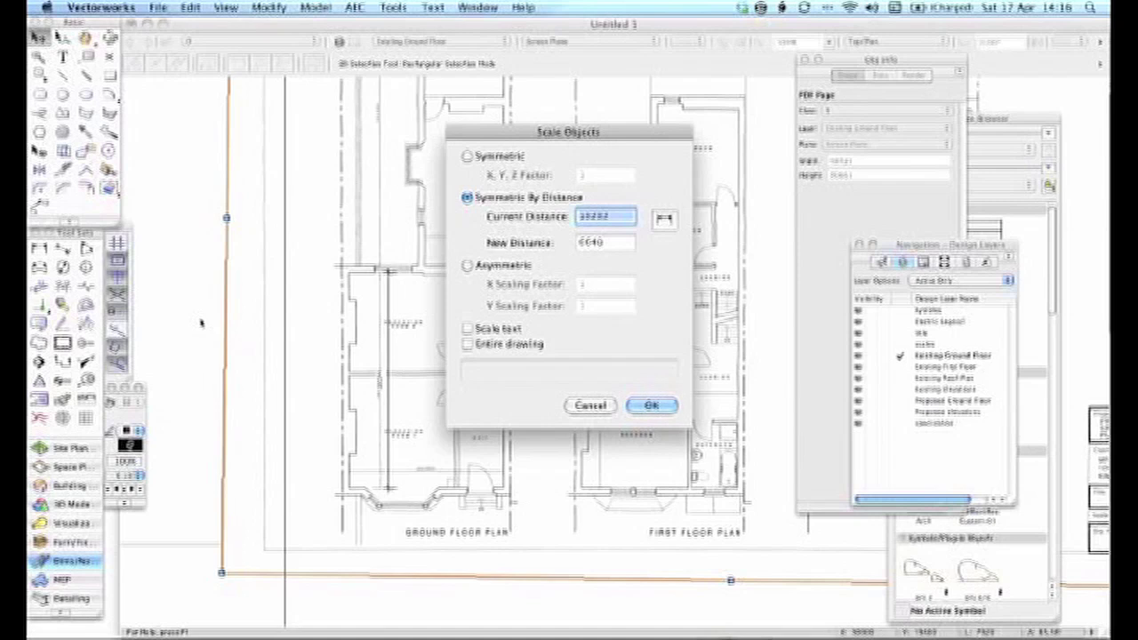
pyautogui.write('3394')
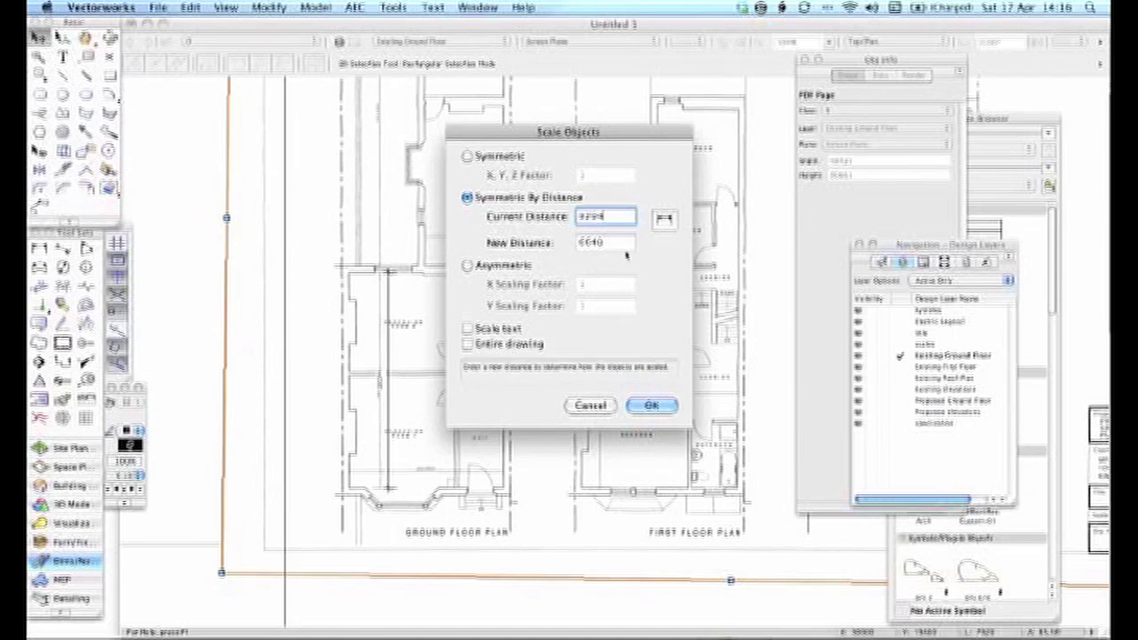
pyautogui.moveTo(628, 249); pyautogui.dragTo(576, 244)
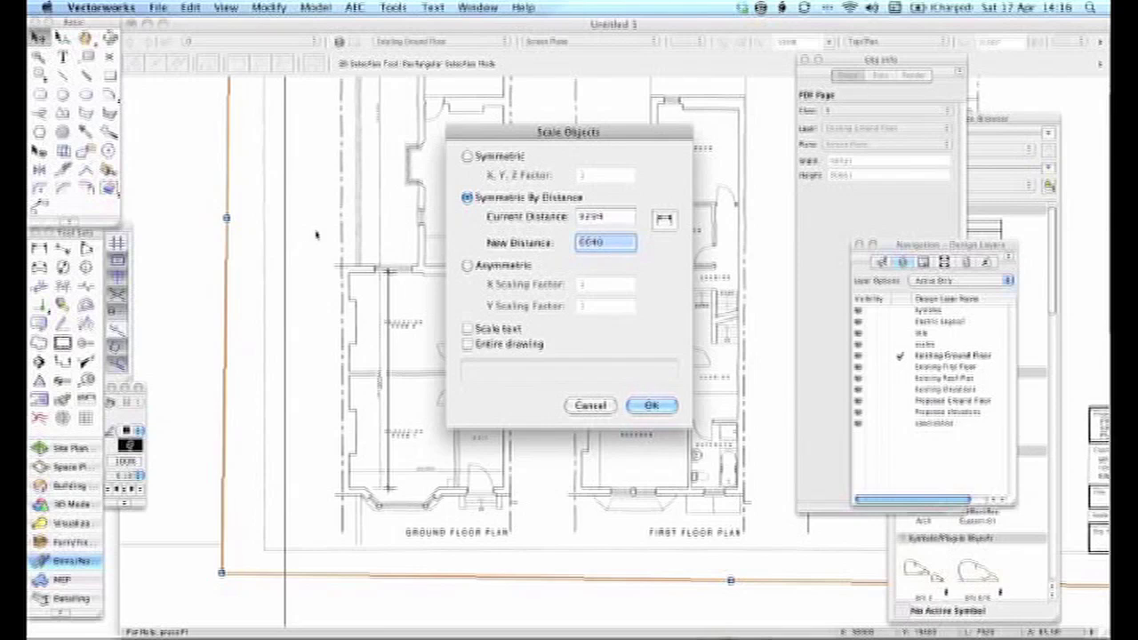
pyautogui.write('3240')
pyautogui.click(651, 405)
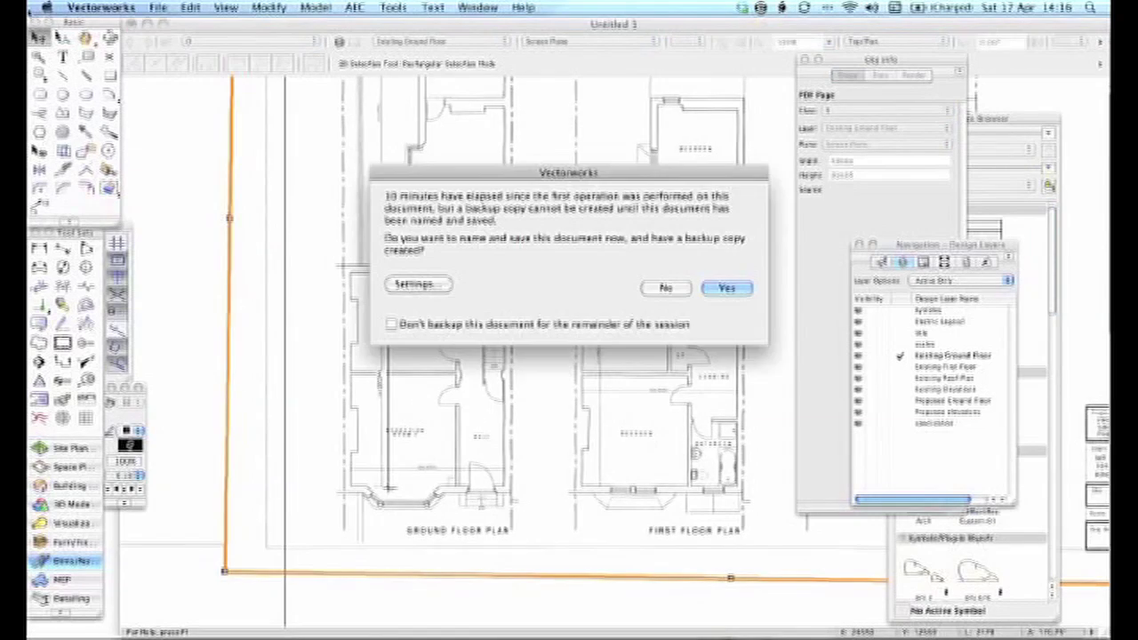
pyautogui.click(673, 288)
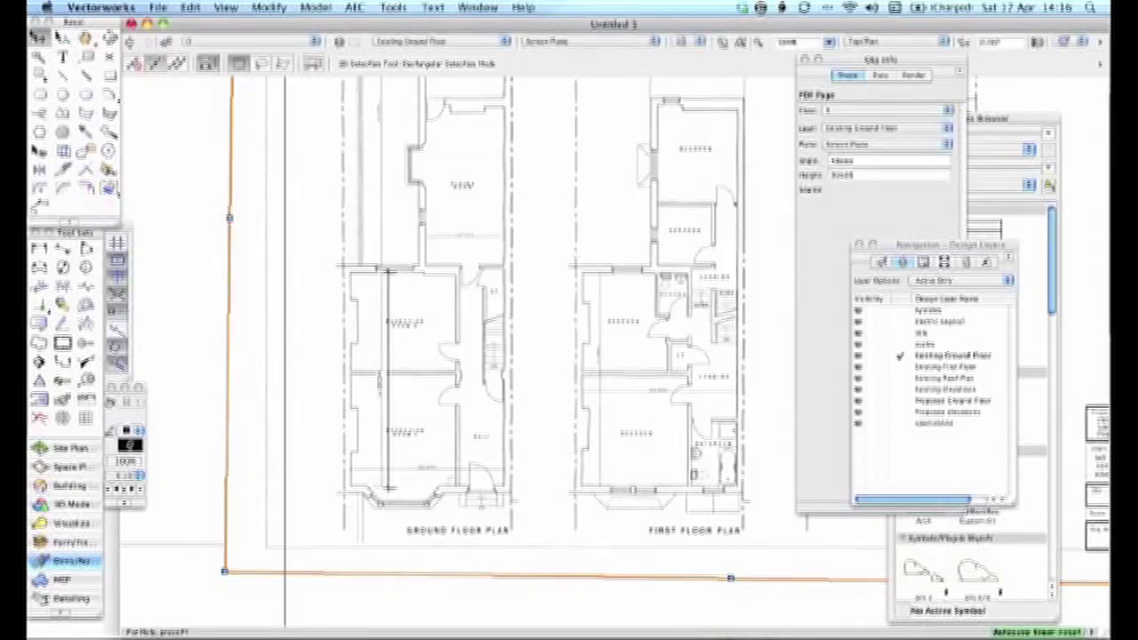
pyautogui.click(391, 367)
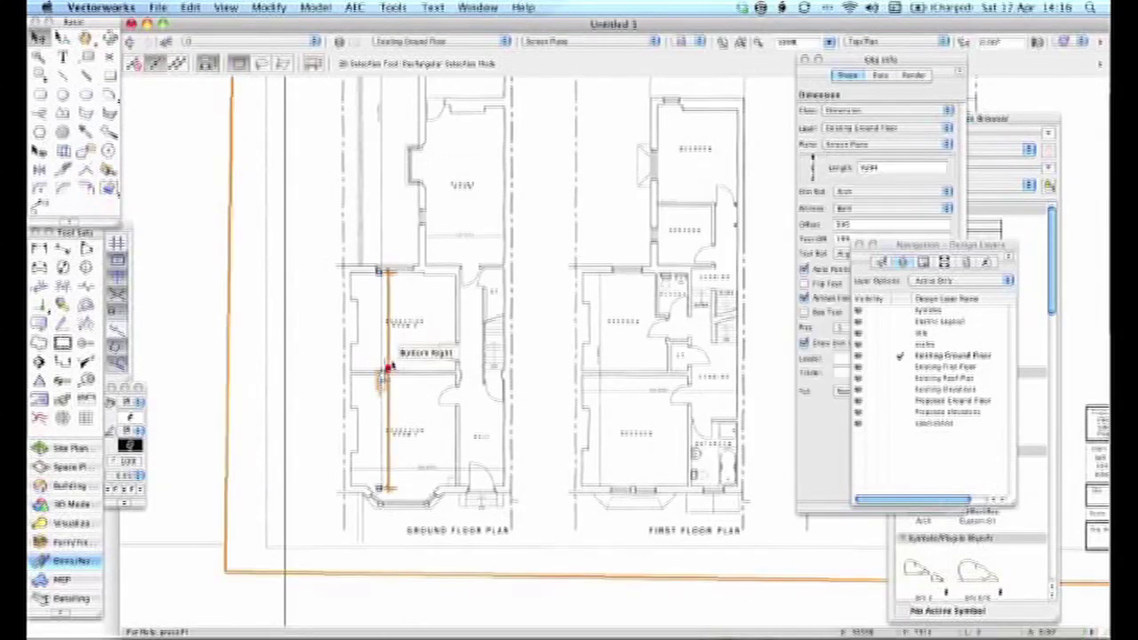
pyautogui.press('Delete')
# - Dimension the printed 9240 APPROX. line again from Reception Room 2's rear window wall to its end near the bay window
pyautogui.scroll(5, 394, 378)
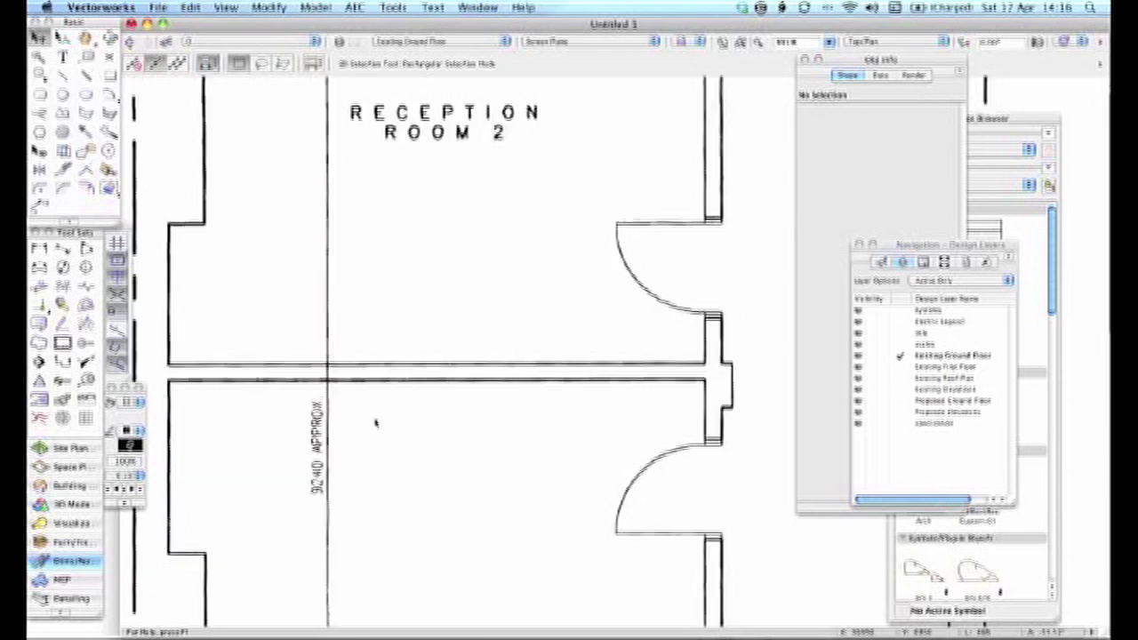
pyautogui.scroll(-1, 421, 400)
pyautogui.scroll(-3, 422, 400)
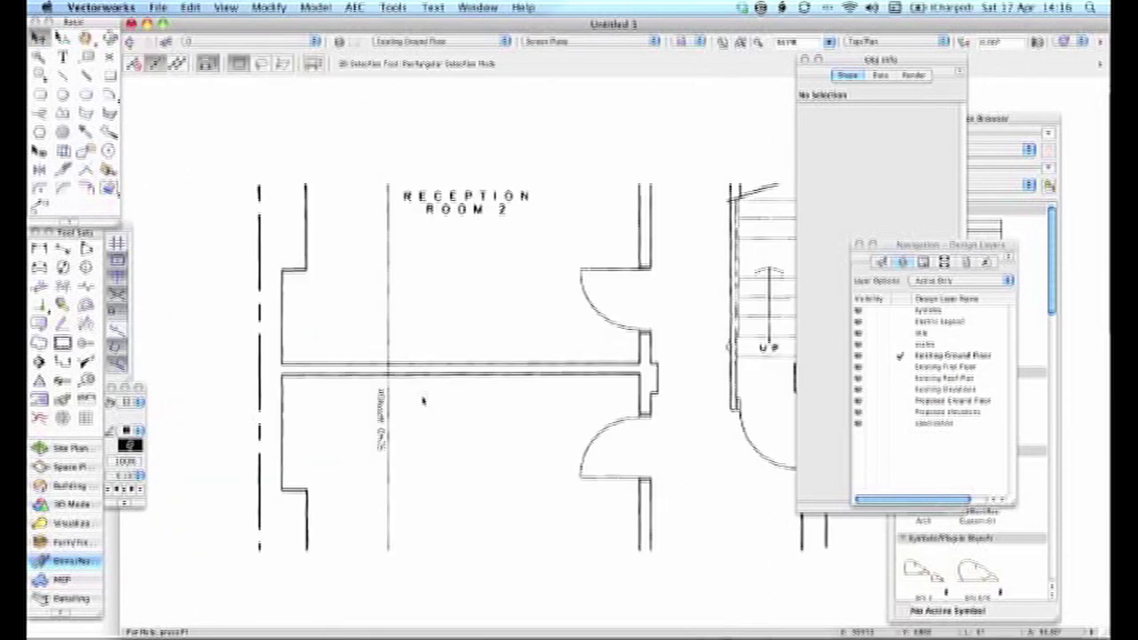
pyautogui.scroll(-3, 423, 400)
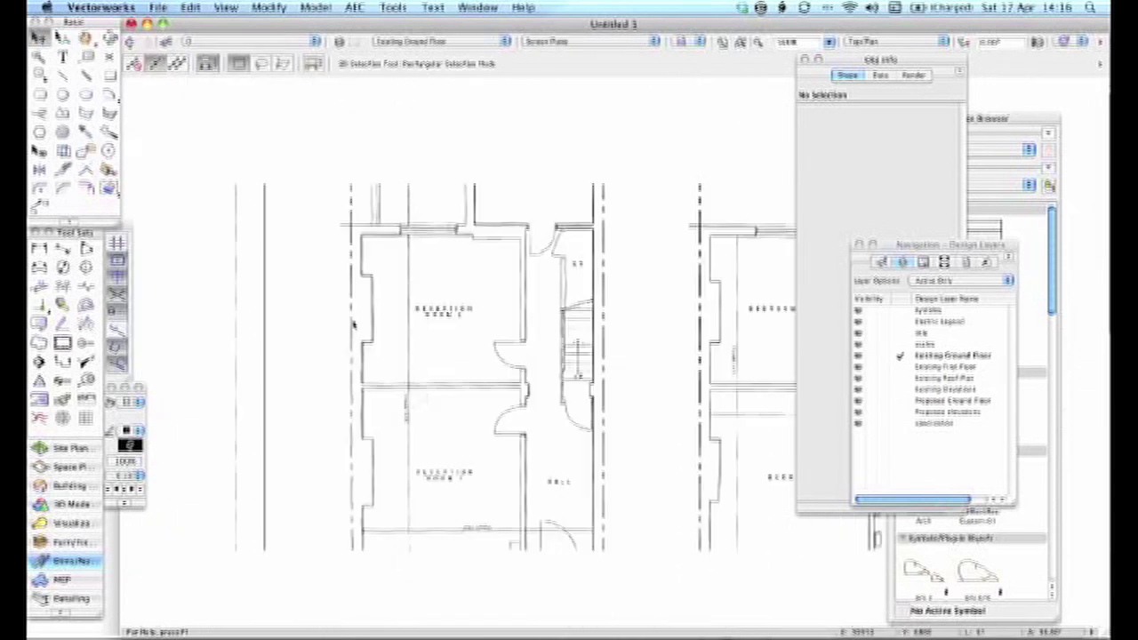
pyautogui.click(40, 249)
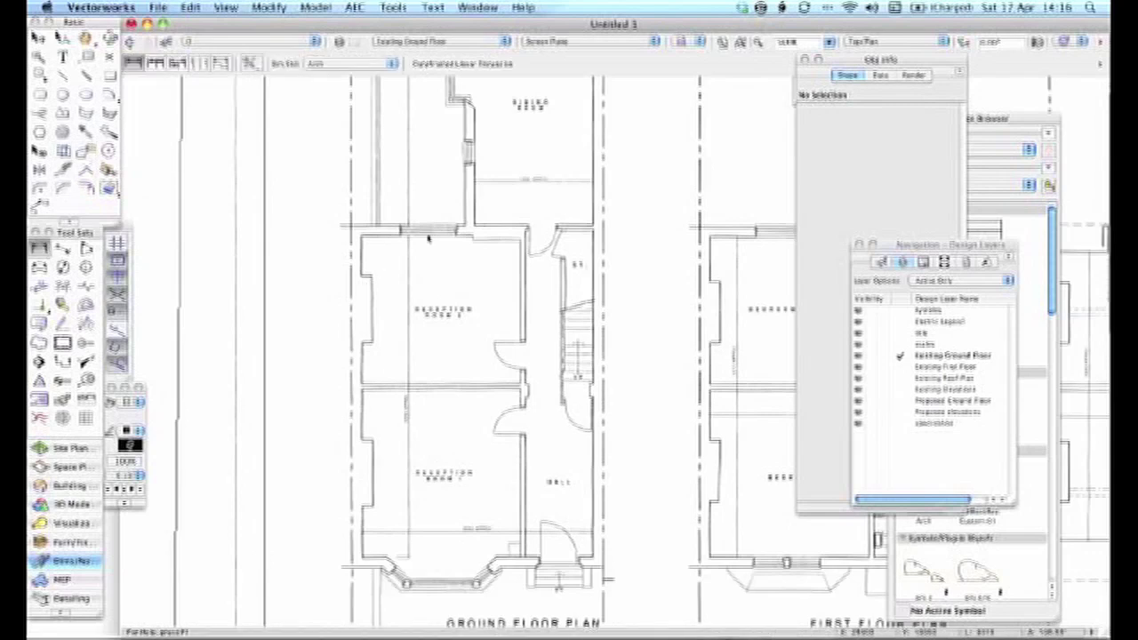
pyautogui.scroll(3, 423, 237)
pyautogui.scroll(2, 385, 236)
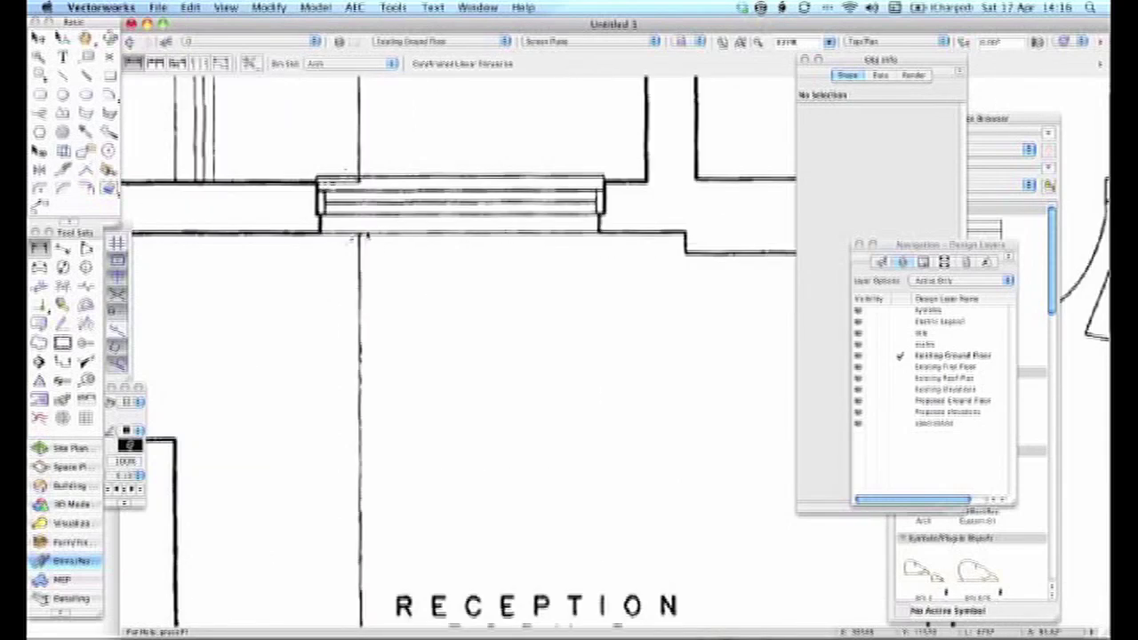
pyautogui.scroll(2, 365, 236)
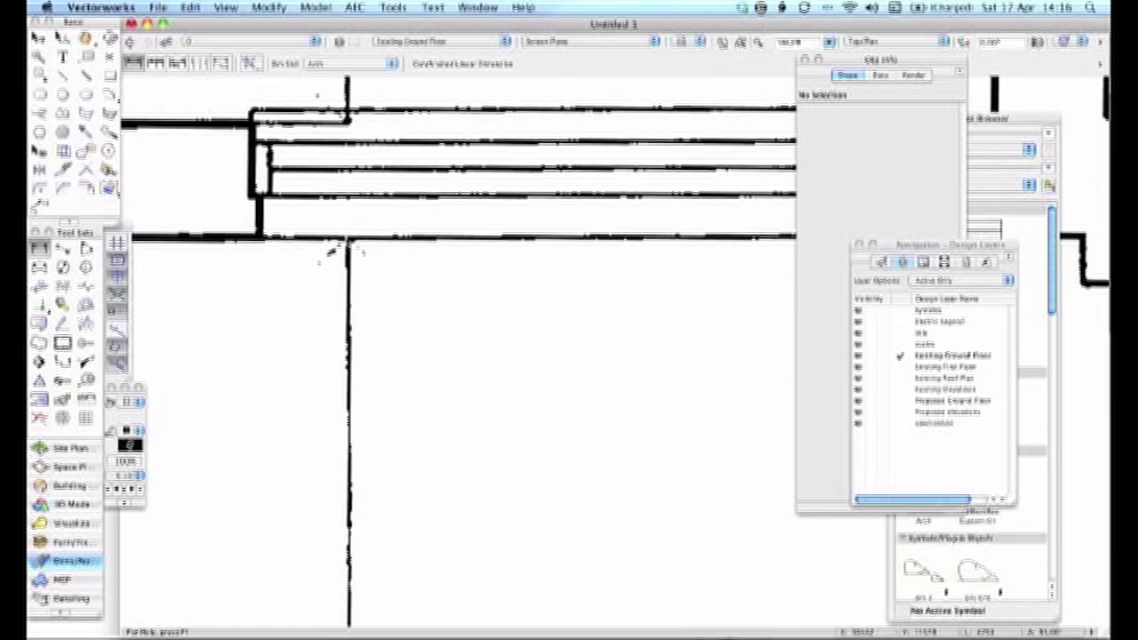
pyautogui.scroll(-5, 350, 426)
pyautogui.scroll(4, 383, 501)
pyautogui.moveTo(382, 500); pyautogui.dragTo(368, 294, button='middle')
pyautogui.moveTo(366, 596); pyautogui.dragTo(360, 270, button='middle')
pyautogui.moveTo(357, 442); pyautogui.dragTo(348, 284, button='middle')
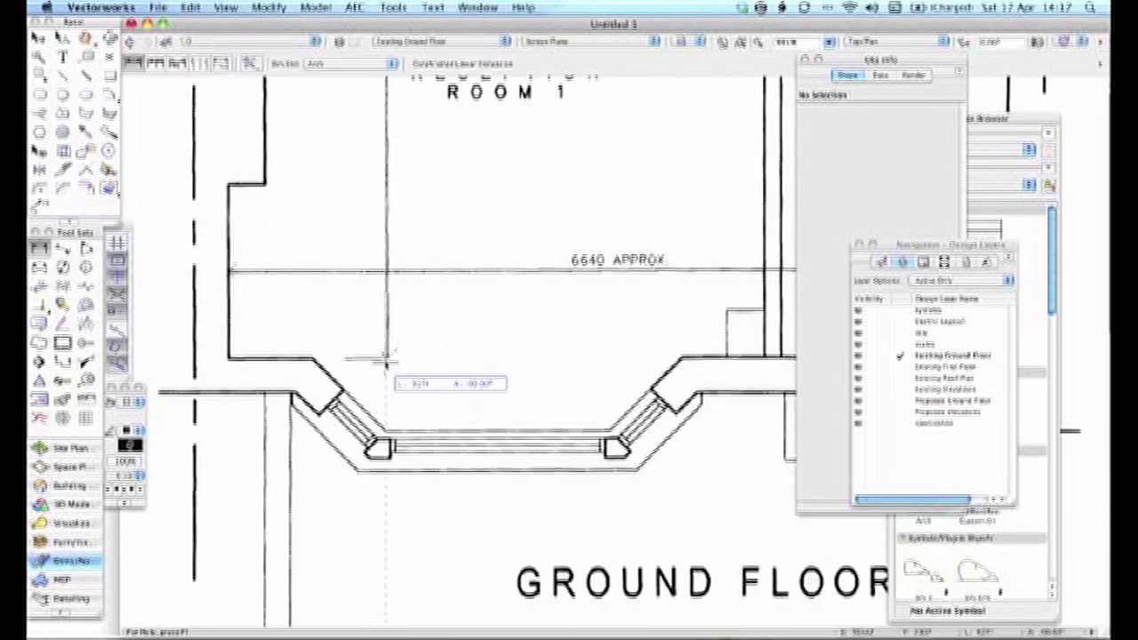
pyautogui.scroll(2, 388, 360)
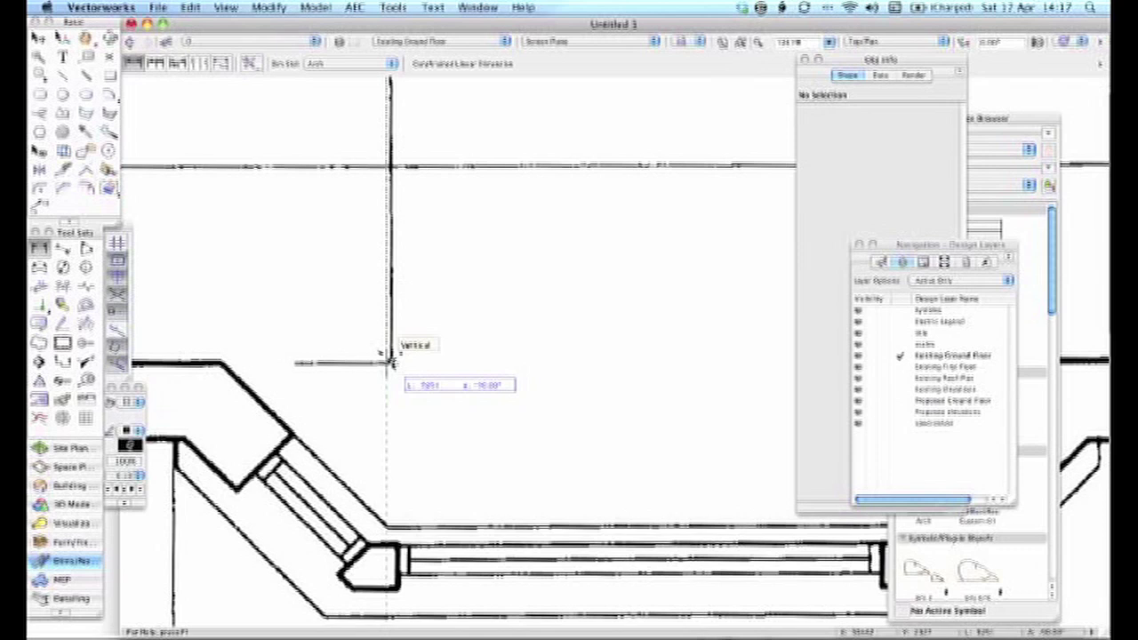
pyautogui.click(388, 360)
pyautogui.click(470, 355)
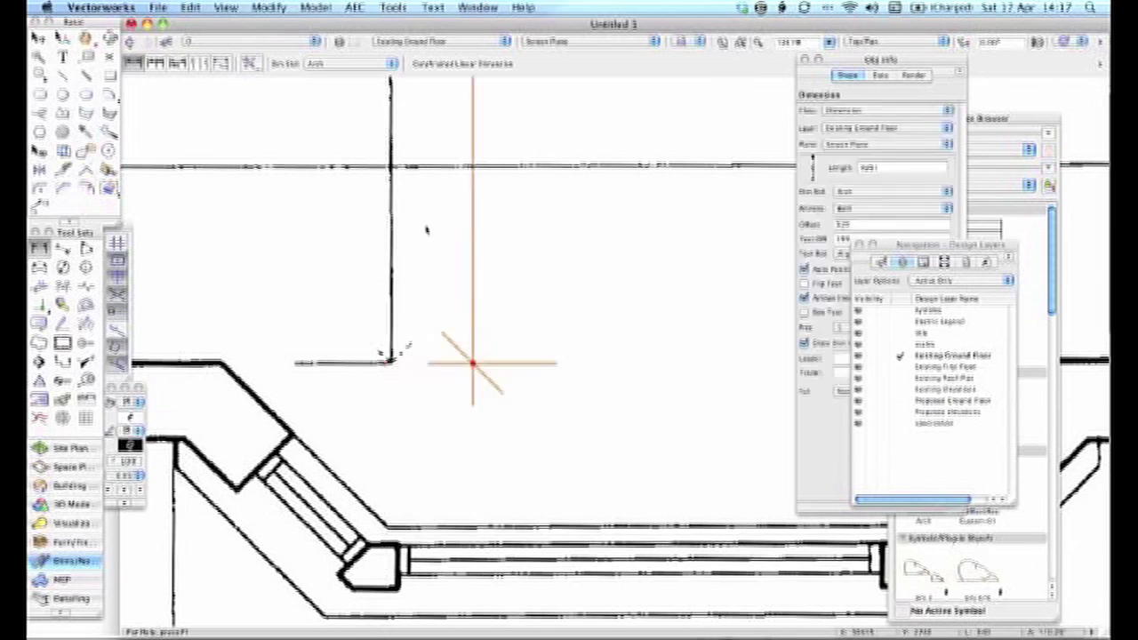
# - Compare the replacement vertical dimension with the printed 9240 APPROX. label and delete the dimension
pyautogui.scroll(-3, 462, 337)
pyautogui.scroll(-3, 485, 347)
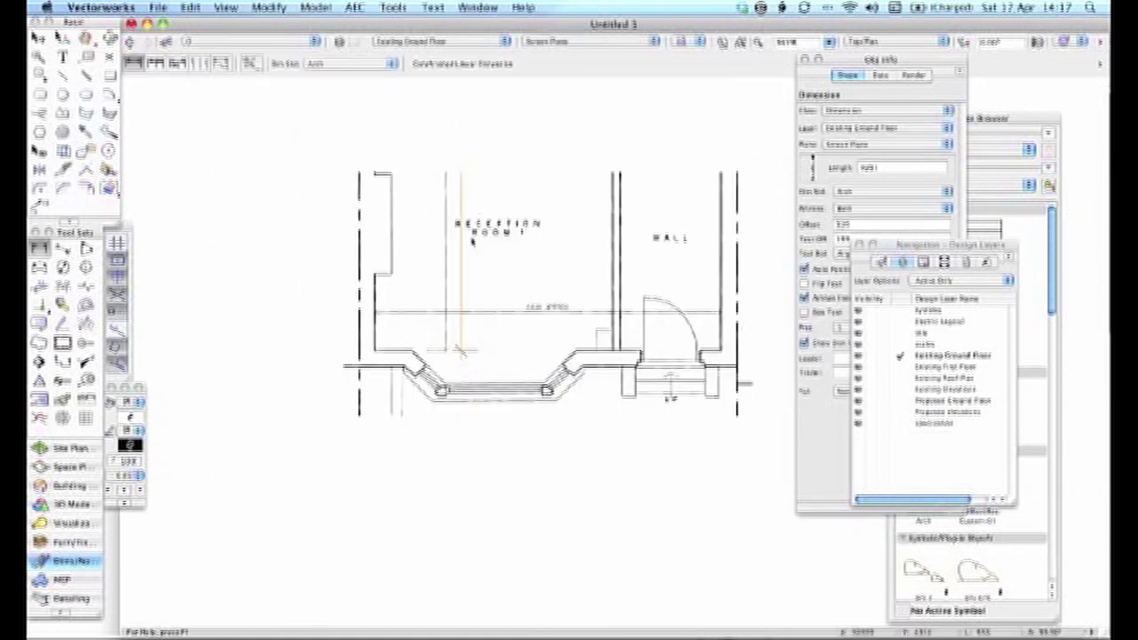
pyautogui.scroll(5, 484, 320)
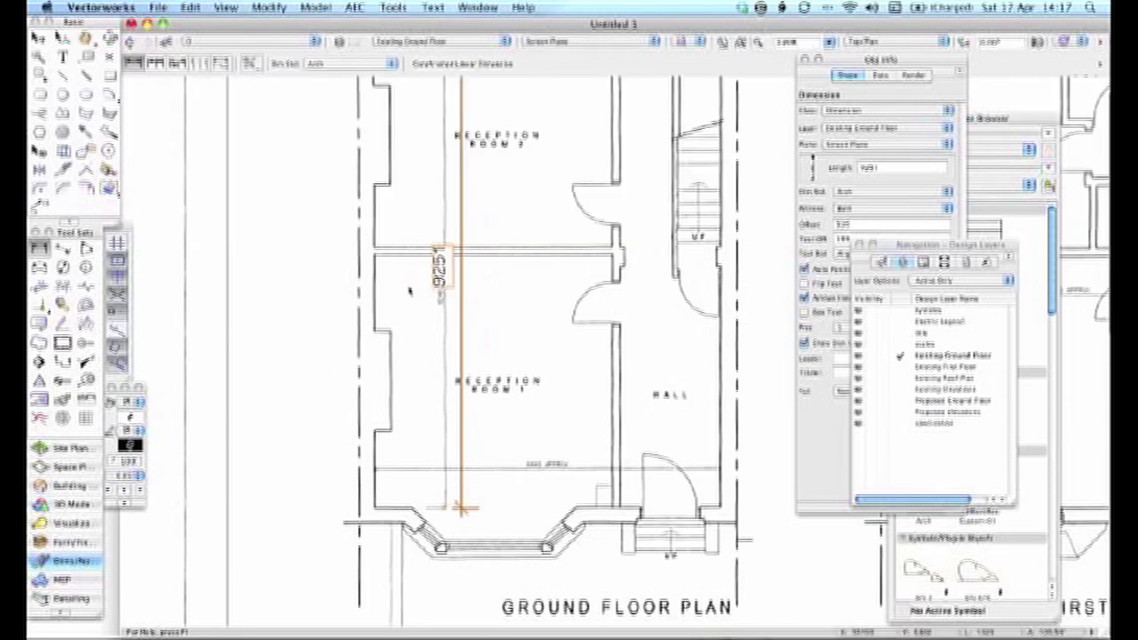
pyautogui.press('Delete')
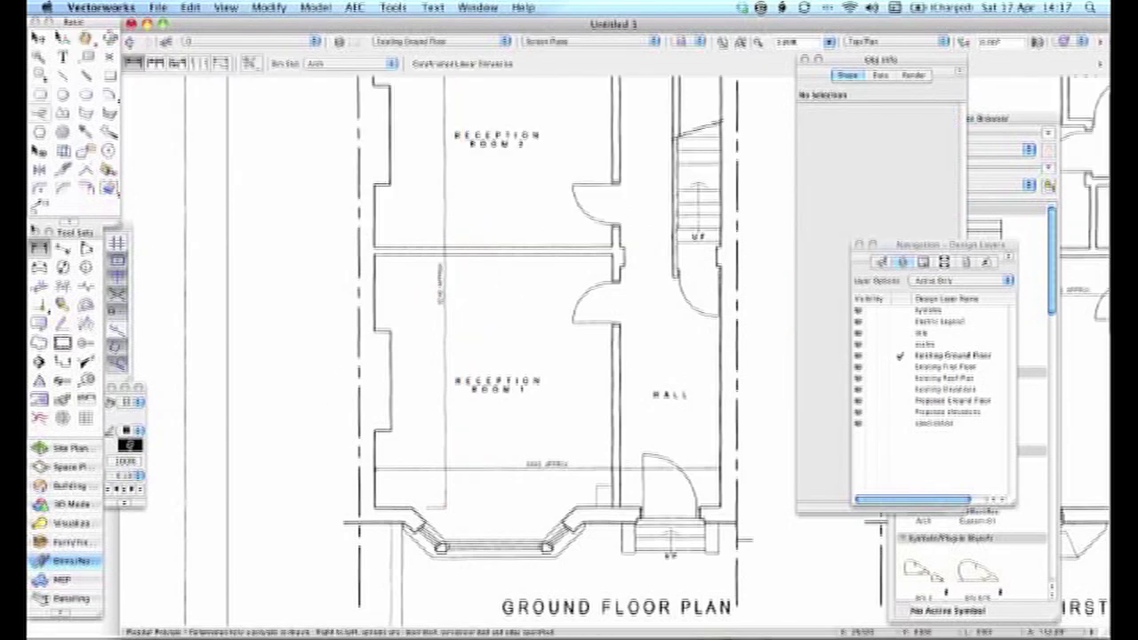
# - Dimension the printed 6640 APPROX. line from Reception Room 1's chimney-side wall to the Hall's outer wall, placed just above it
pyautogui.scroll(3, 341, 458)
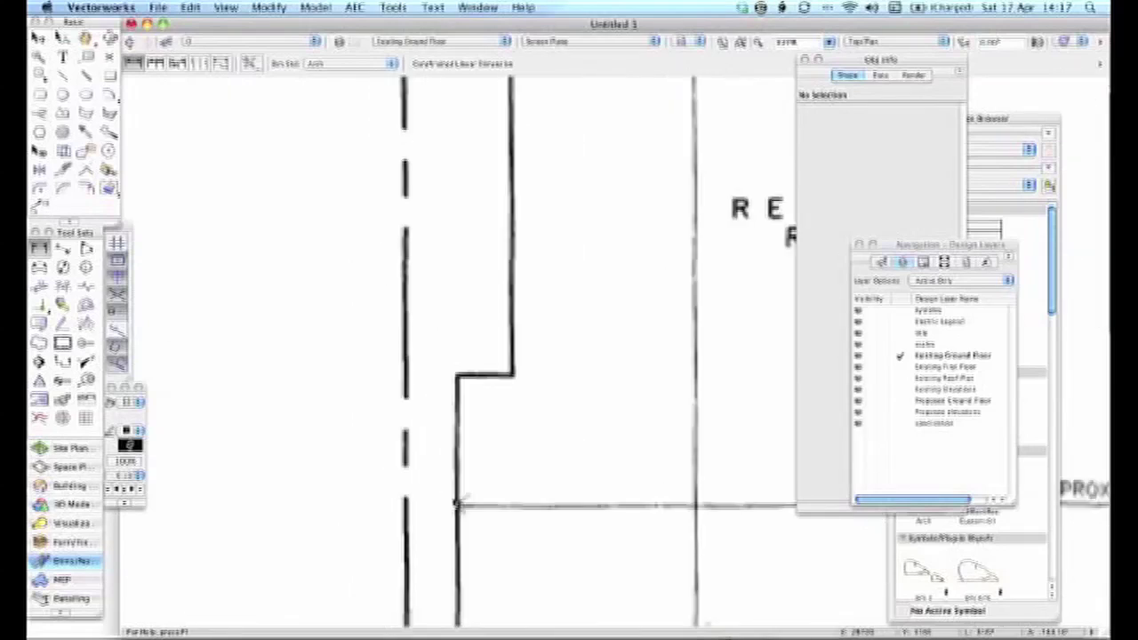
pyautogui.moveTo(621, 541); pyautogui.dragTo(328, 488, button='middle')
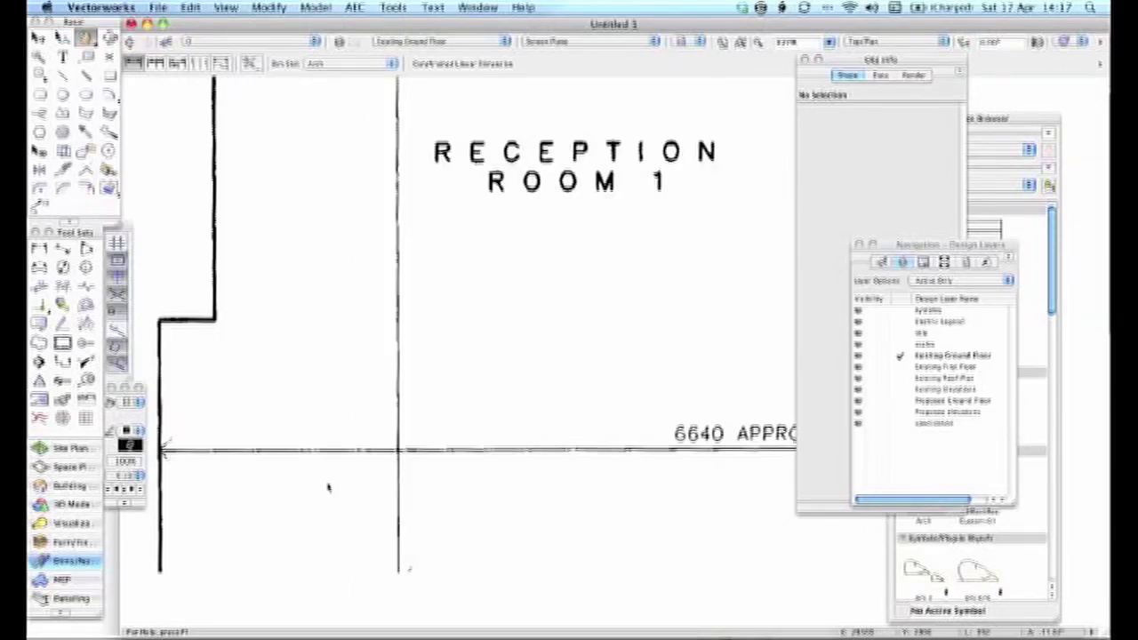
pyautogui.moveTo(637, 458); pyautogui.dragTo(348, 446, button='middle')
pyautogui.moveTo(754, 444); pyautogui.dragTo(396, 404, button='middle')
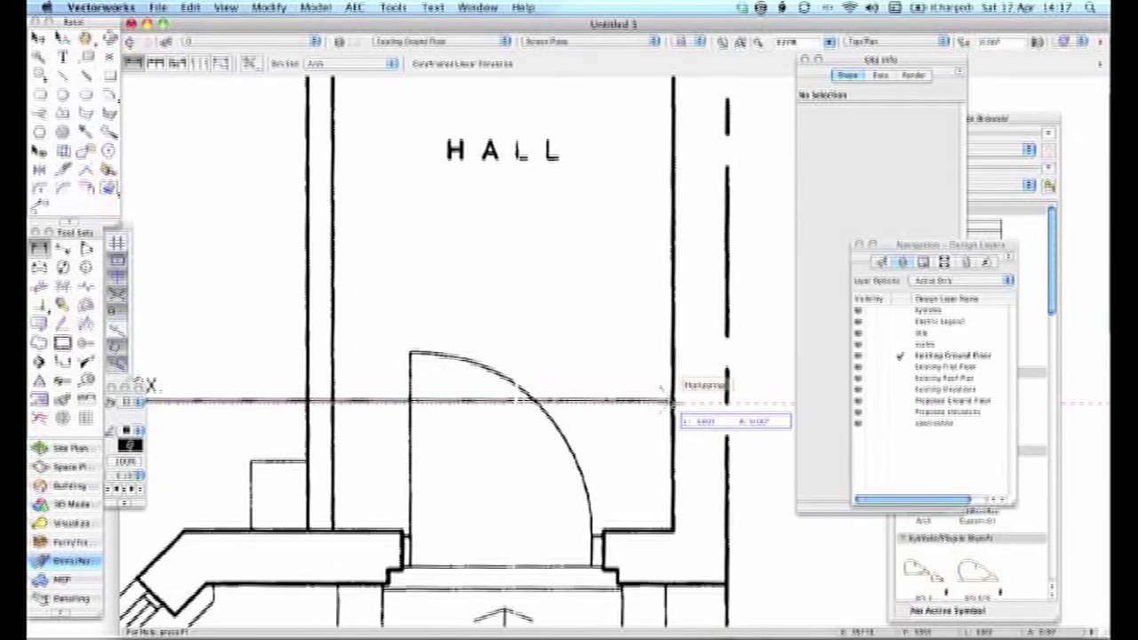
pyautogui.click(673, 401)
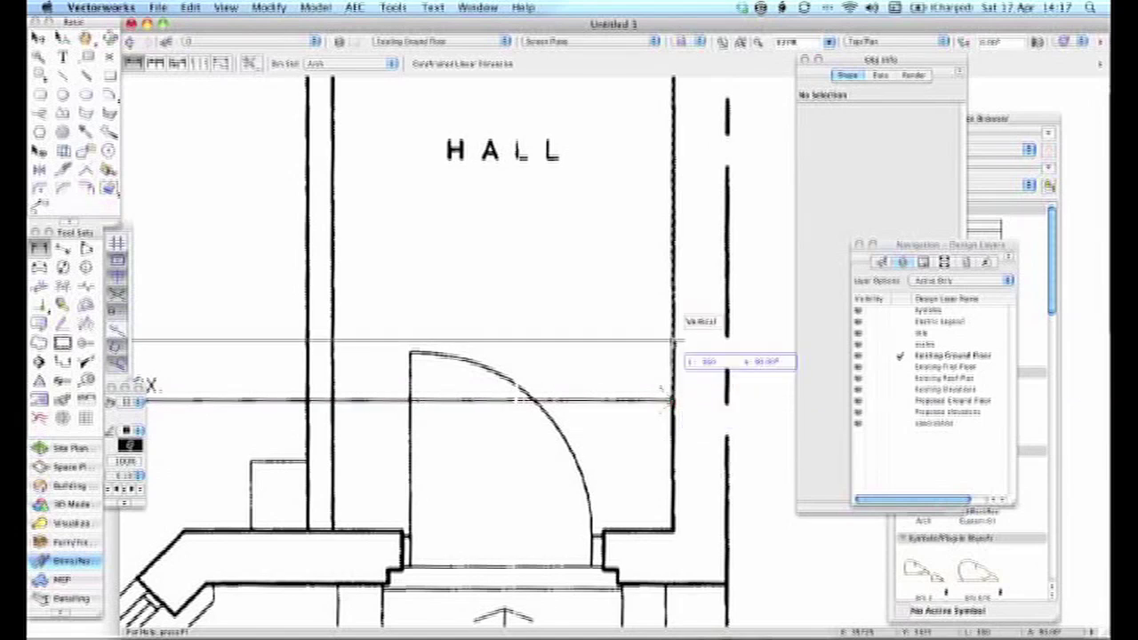
pyautogui.click(675, 340)
# - Compare the horizontal dimension with the printed 6640 APPROX. label and delete the dimension
pyautogui.scroll(-3, 496, 329)
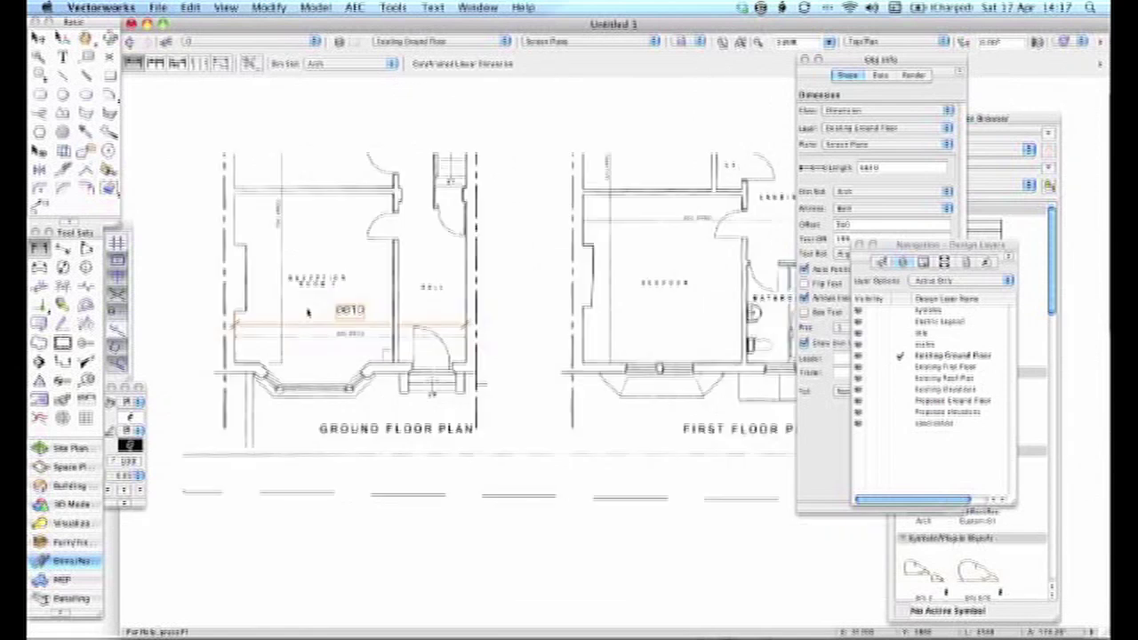
pyautogui.moveTo(302, 242); pyautogui.dragTo(324, 324, button='middle')
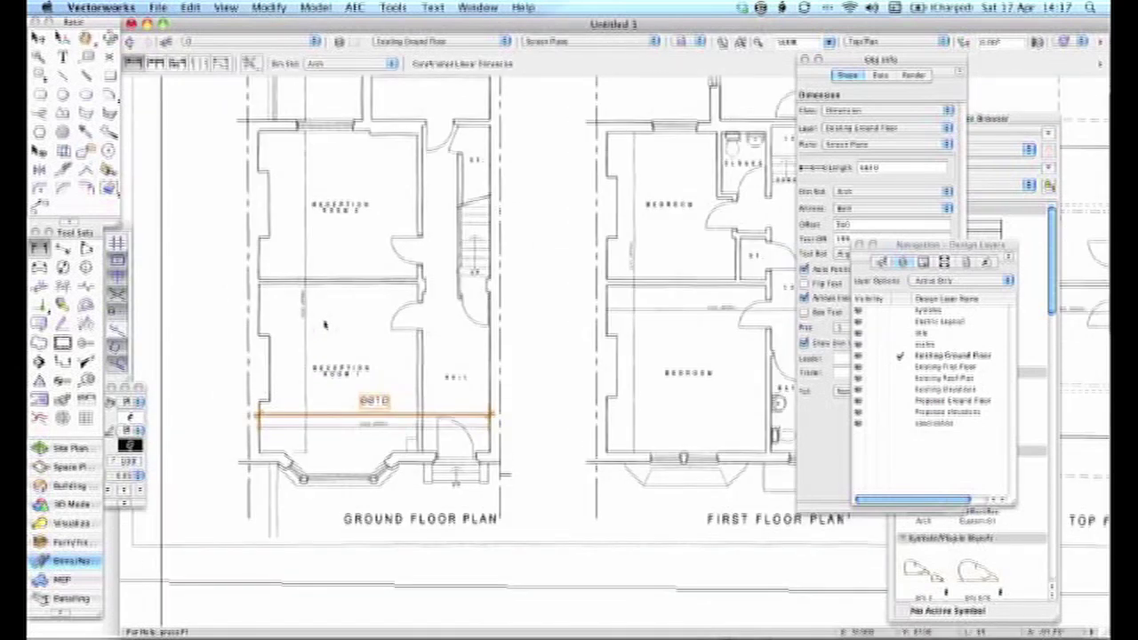
pyautogui.click(324, 325)
# - Create a new design layer named "ex ground pdf"
pyautogui.scroll(-2, 356, 327)
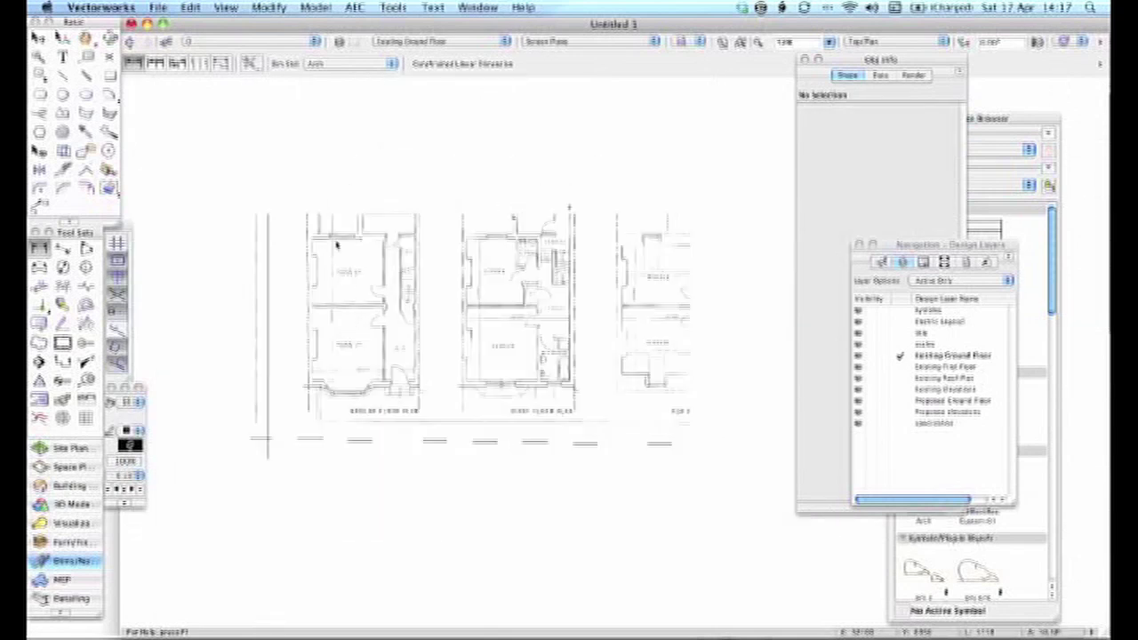
pyautogui.scroll(-1, 329, 233)
pyautogui.moveTo(332, 240); pyautogui.dragTo(361, 356, button='middle')
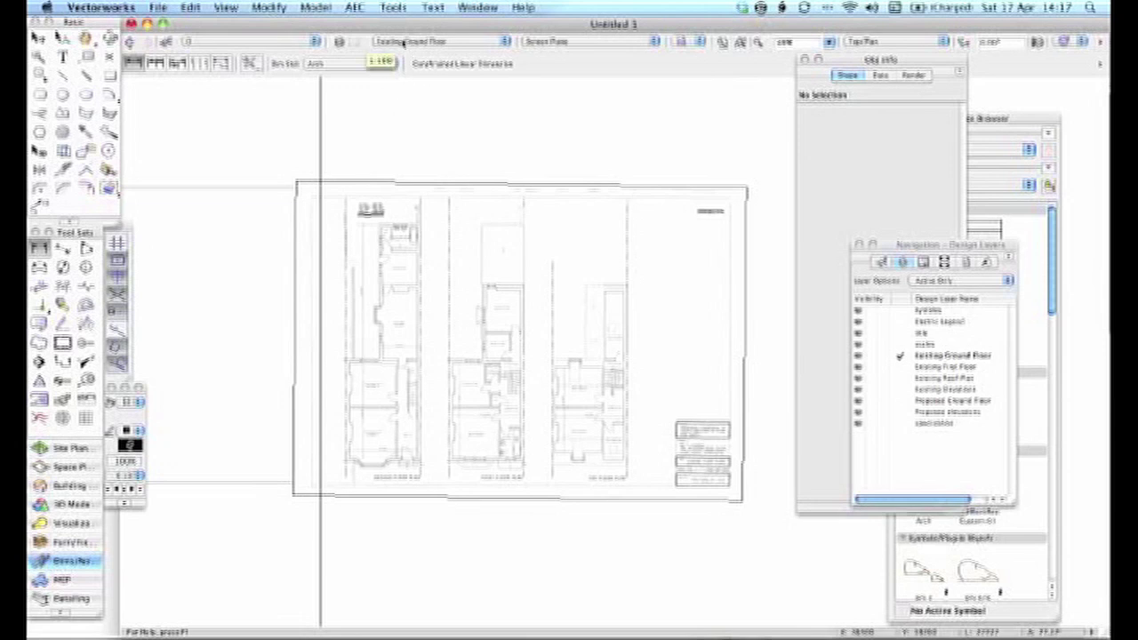
pyautogui.click(385, 8)
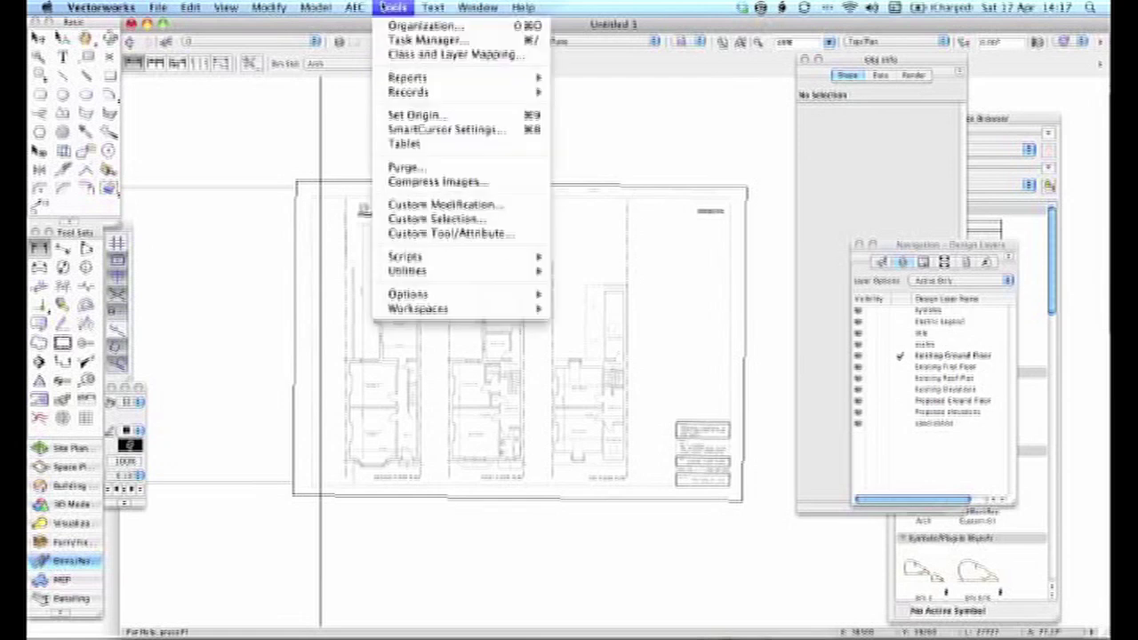
pyautogui.click(387, 32)
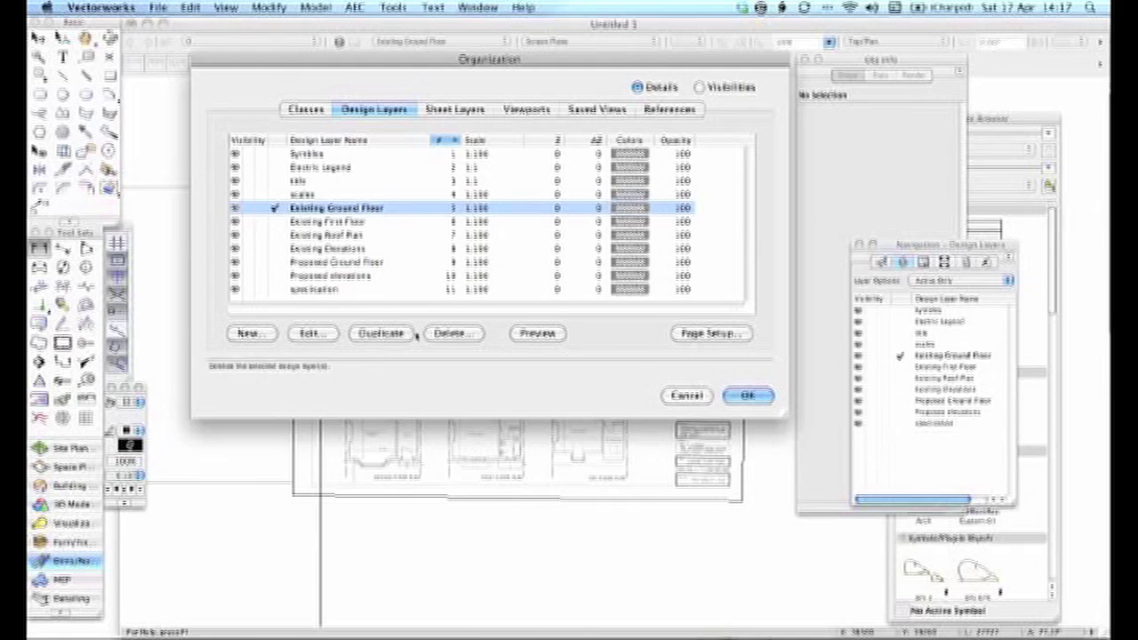
pyautogui.click(248, 333)
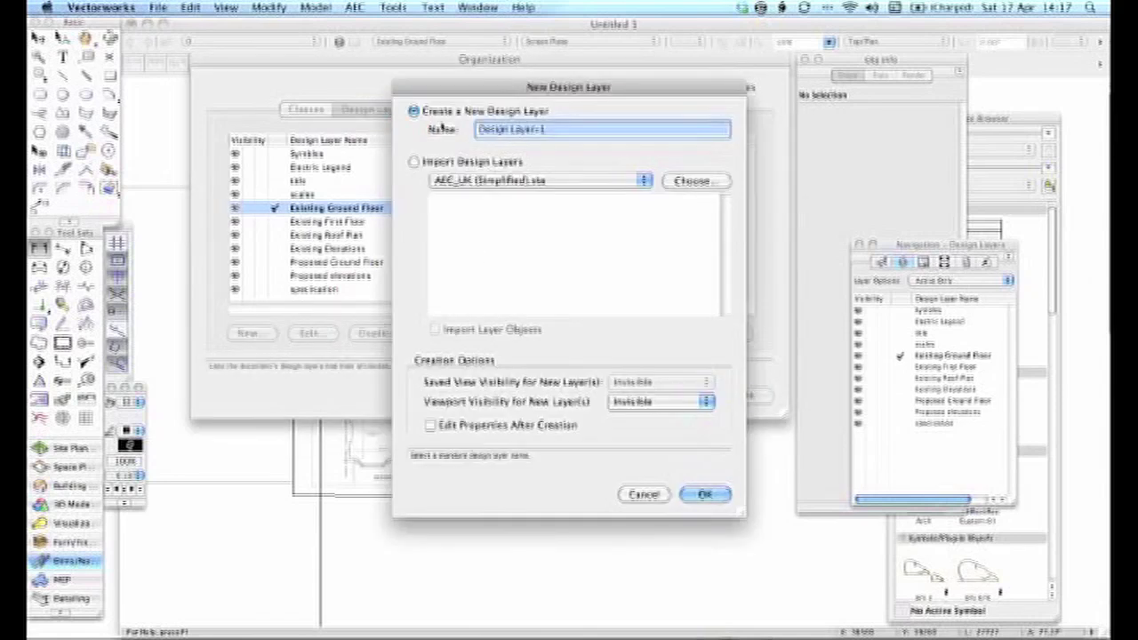
pyautogui.write('ex')
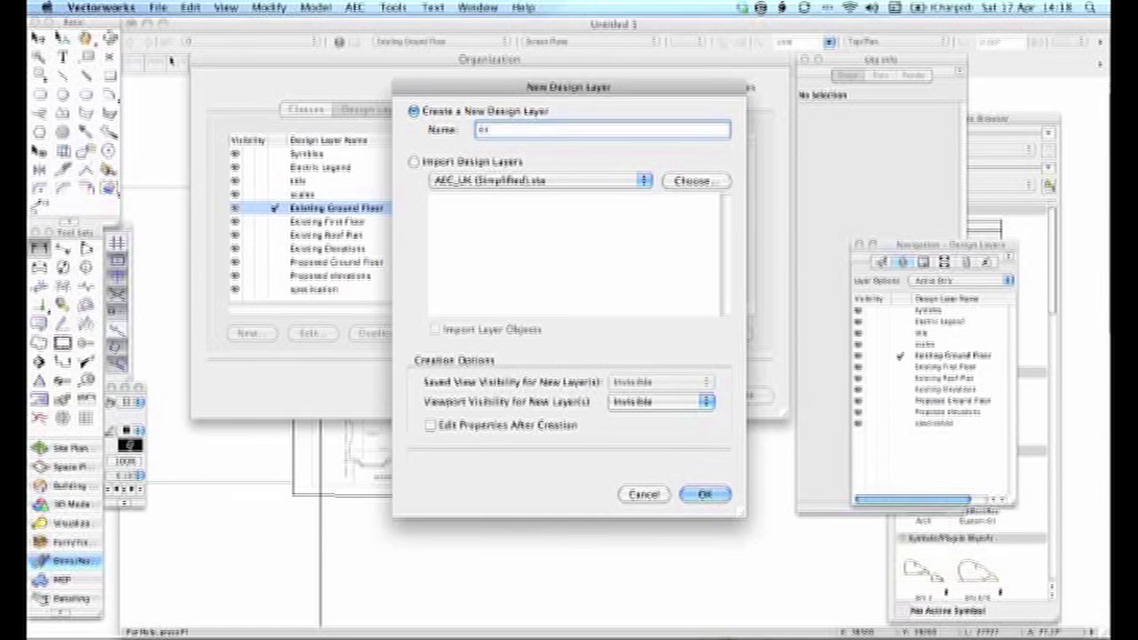
pyautogui.write(' ground flr')
pyautogui.press('Return')
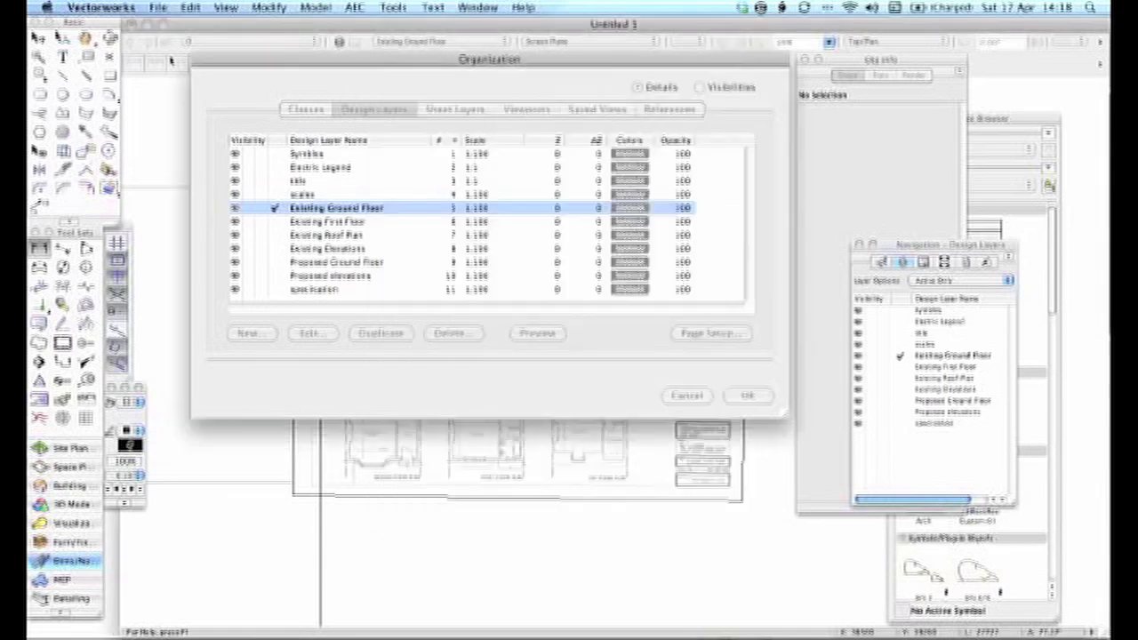
pyautogui.press('Return')
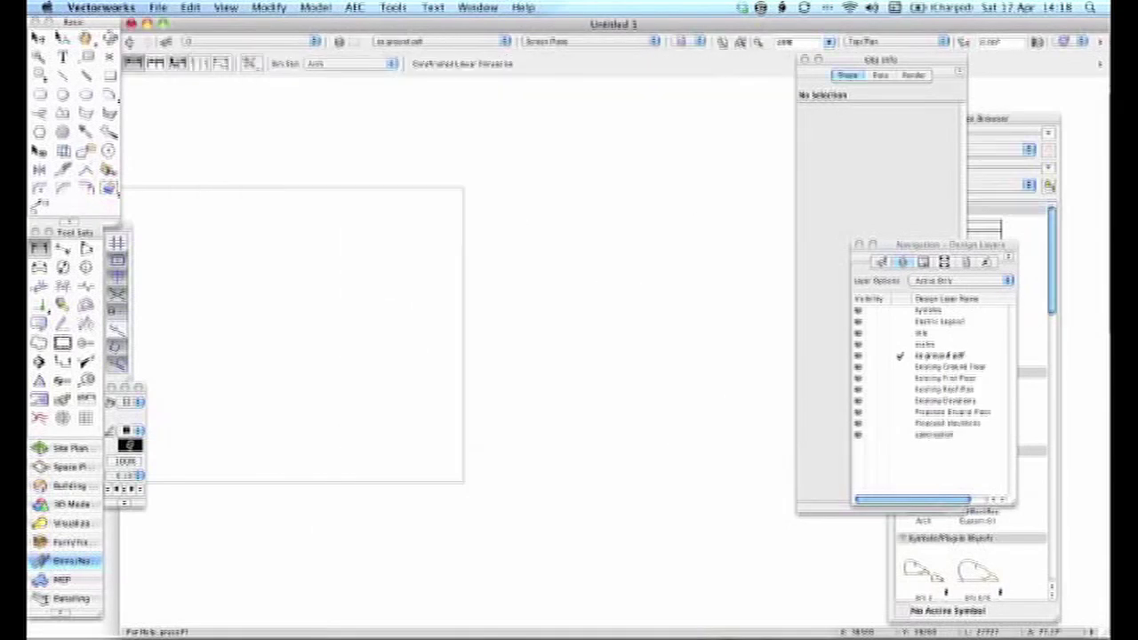
# - Reorder the design layers so "ex ground pdf" sits directly below Existing Ground Floor
pyautogui.click(392, 7)
pyautogui.click(397, 27)
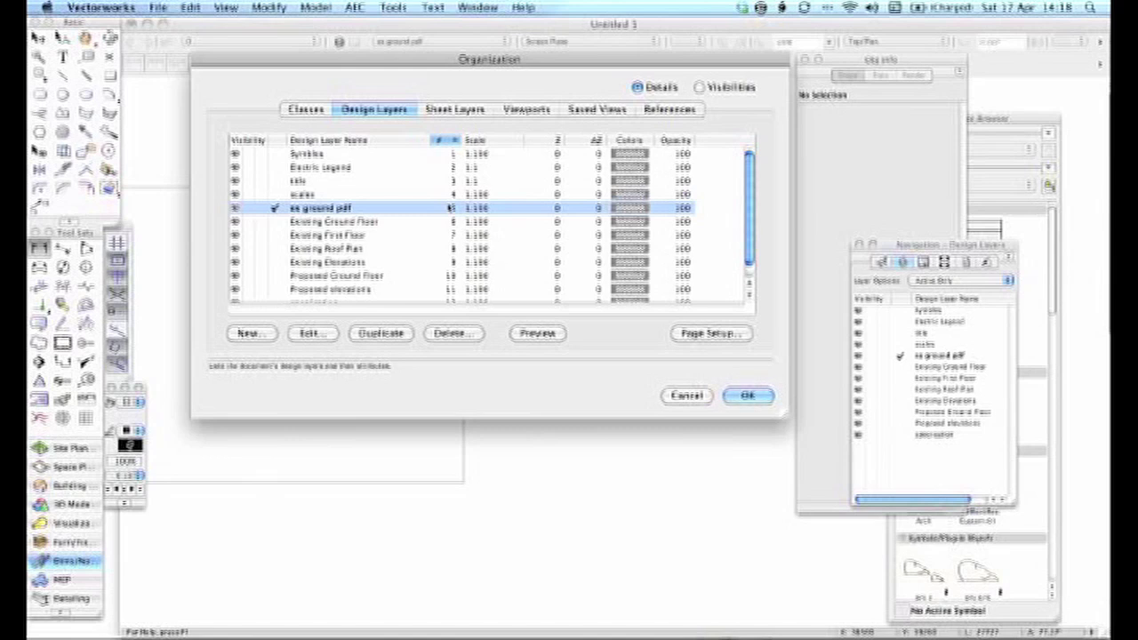
pyautogui.moveTo(450, 207); pyautogui.dragTo(450, 227)
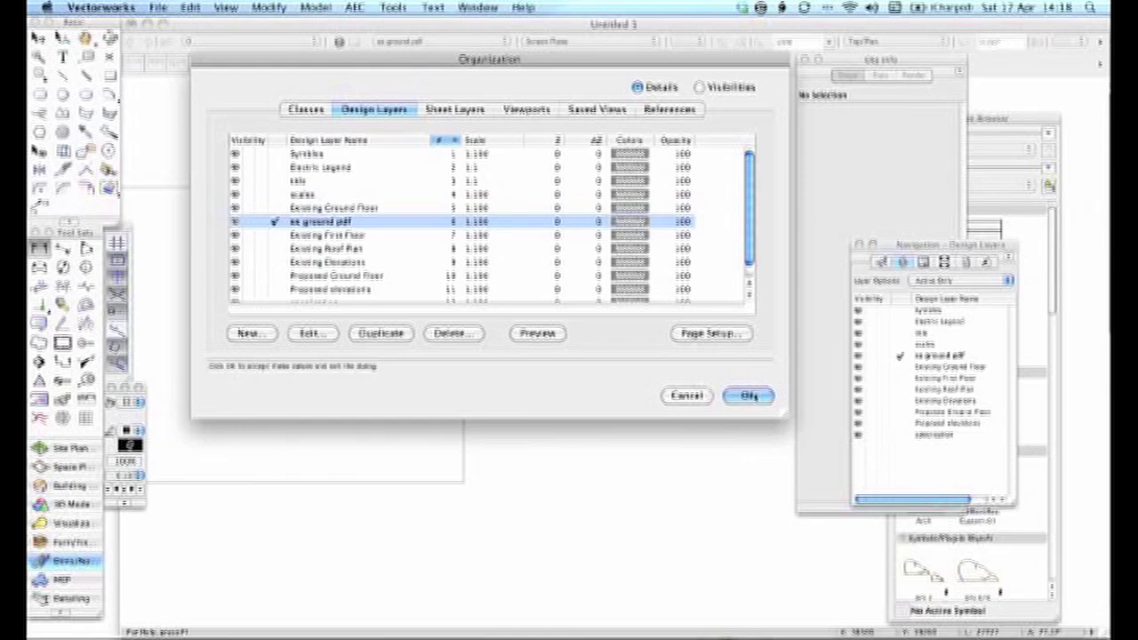
pyautogui.click(747, 394)
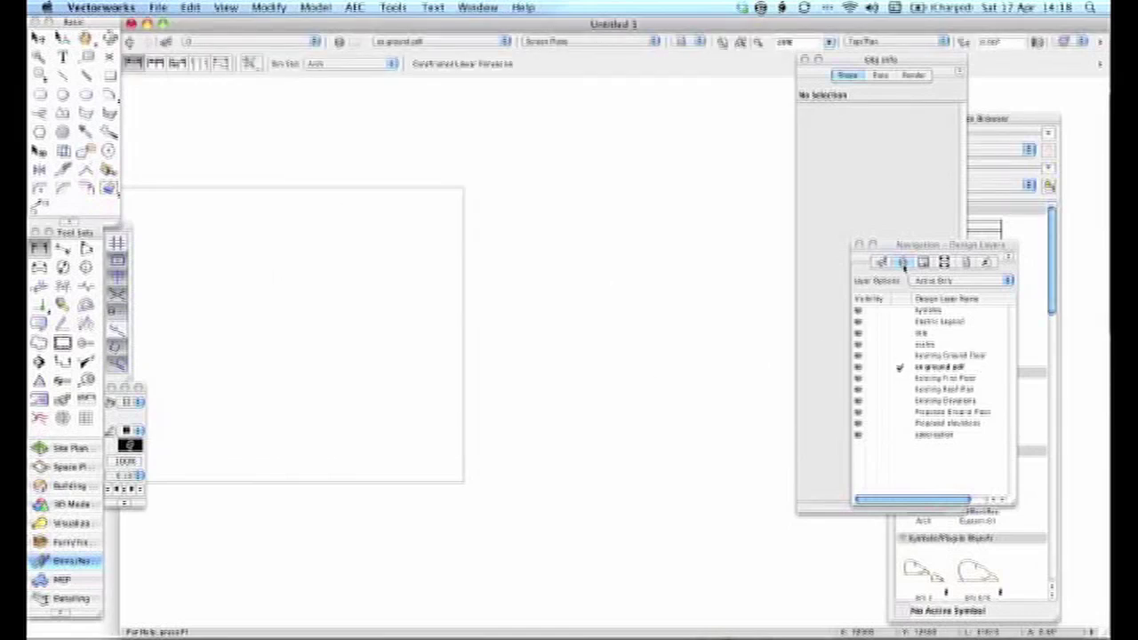
# - Make Existing Ground Floor the active layer and reassign the imported PDF page to the "ex ground pdf" layer
pyautogui.click(912, 246)
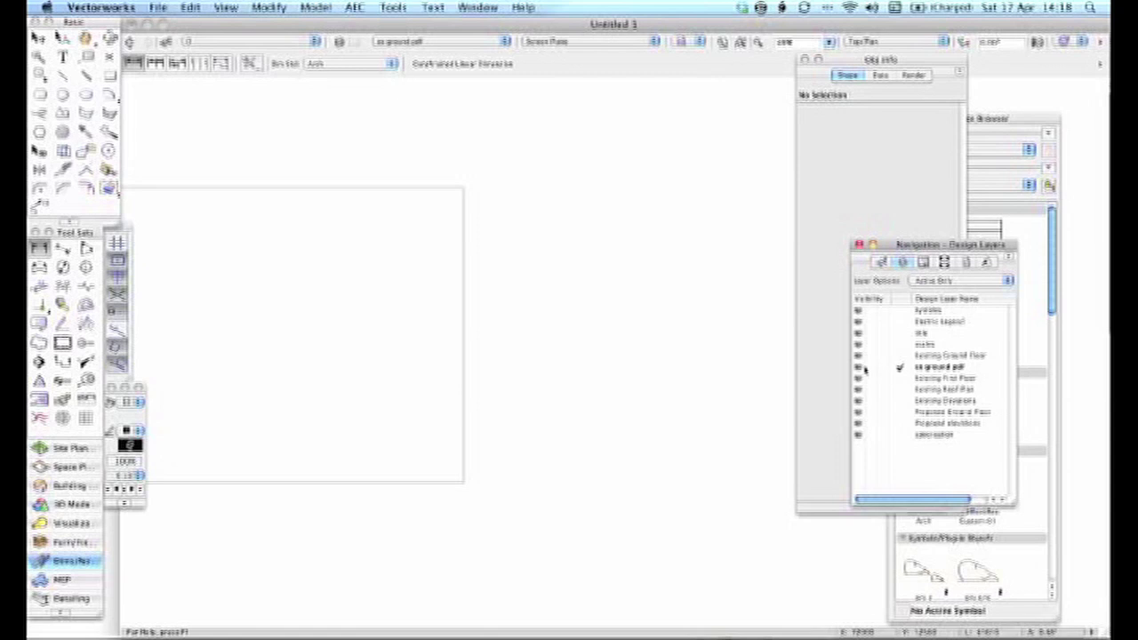
pyautogui.click(949, 355)
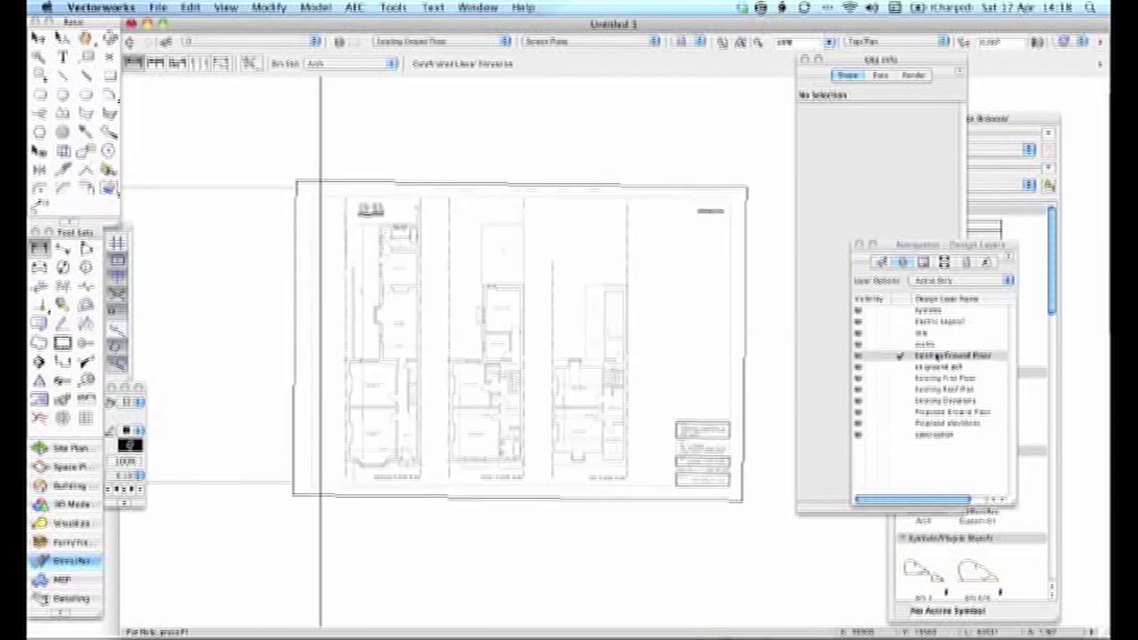
pyautogui.press('x')
pyautogui.click(421, 208)
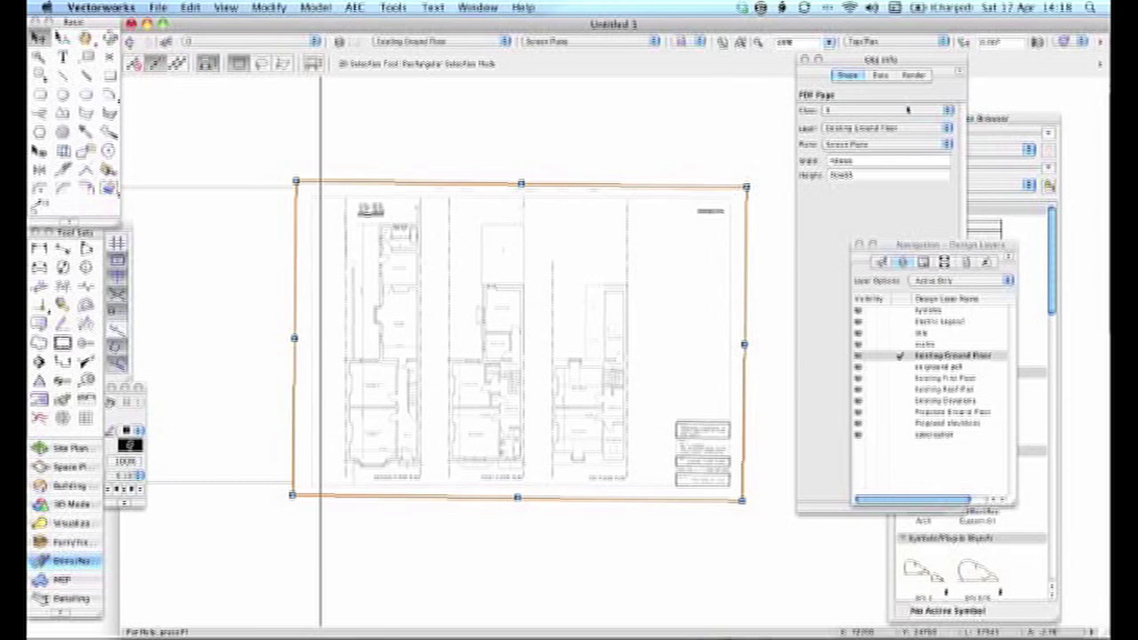
pyautogui.click(907, 111)
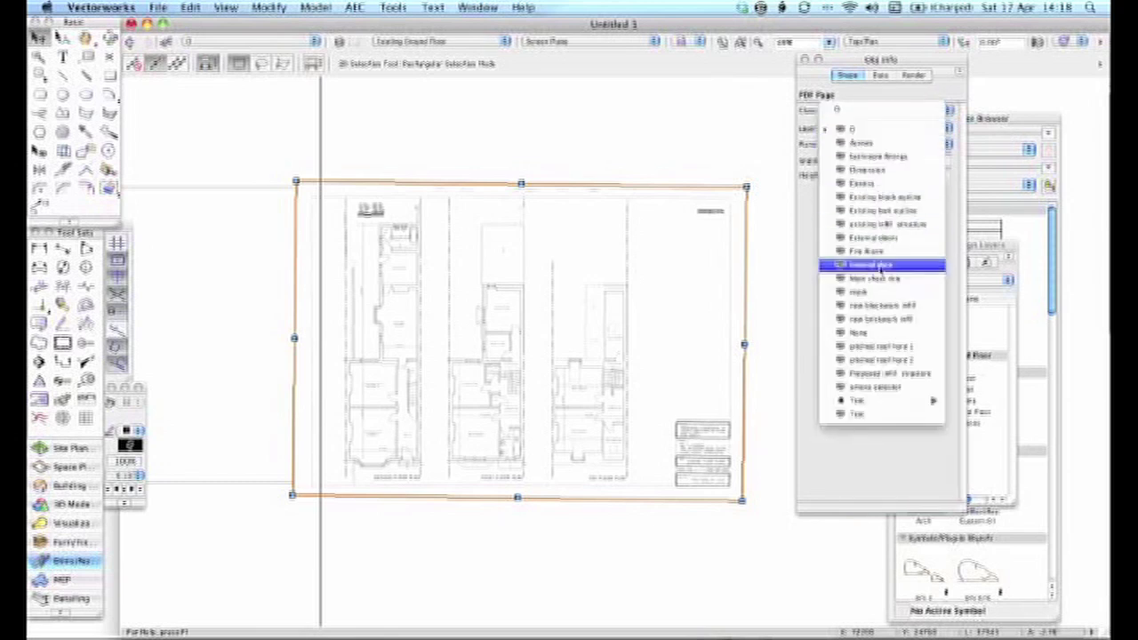
pyautogui.moveTo(877, 401)
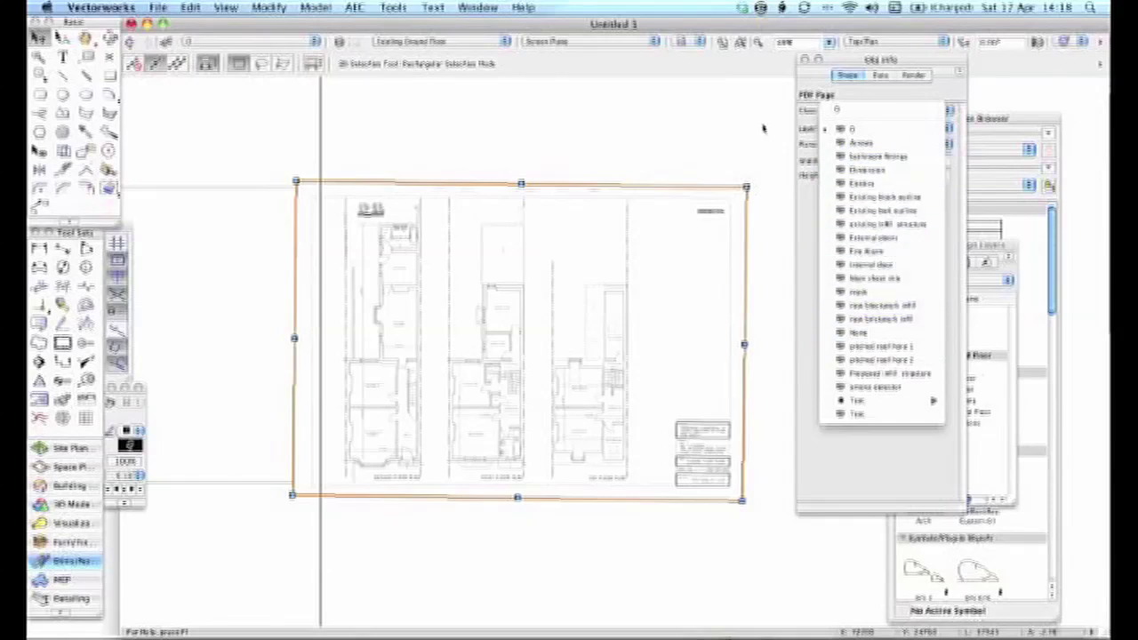
pyautogui.click(829, 75)
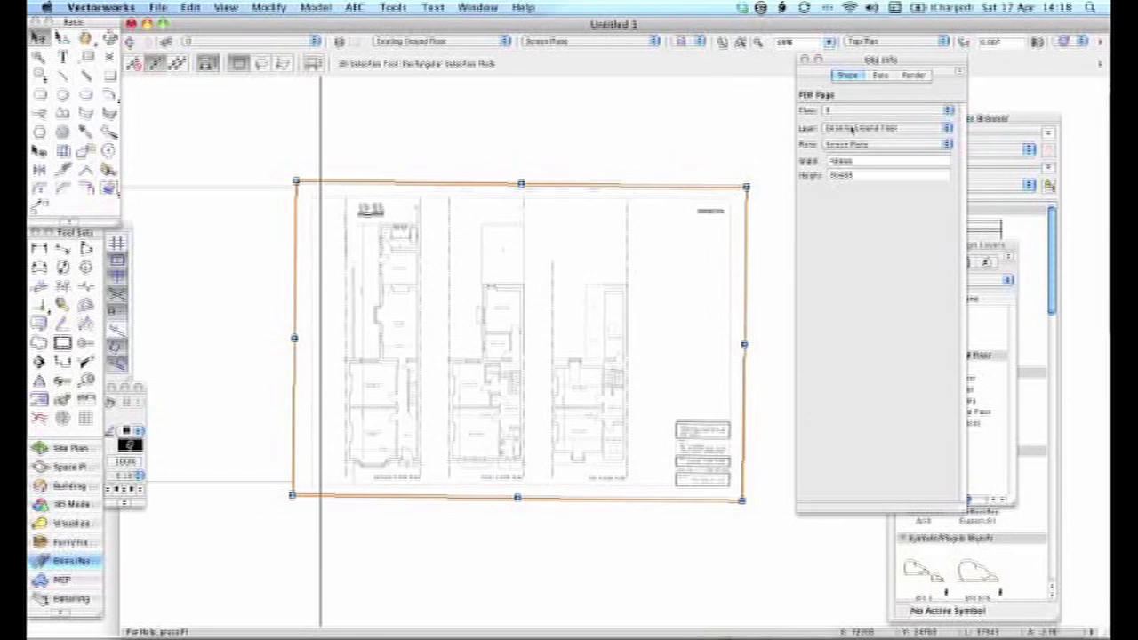
pyautogui.click(850, 130)
pyautogui.click(858, 142)
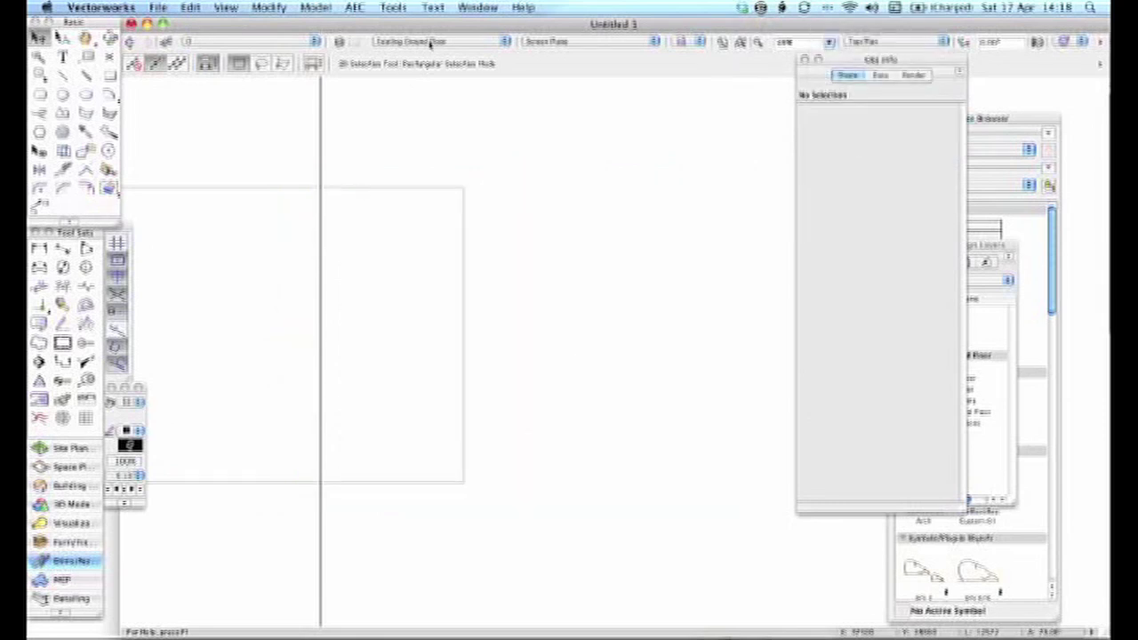
# - Hide every design layer except Existing Ground Floor and "ex ground pdf", and set the layer options to Show/Snap Others
pyautogui.click(1005, 247)
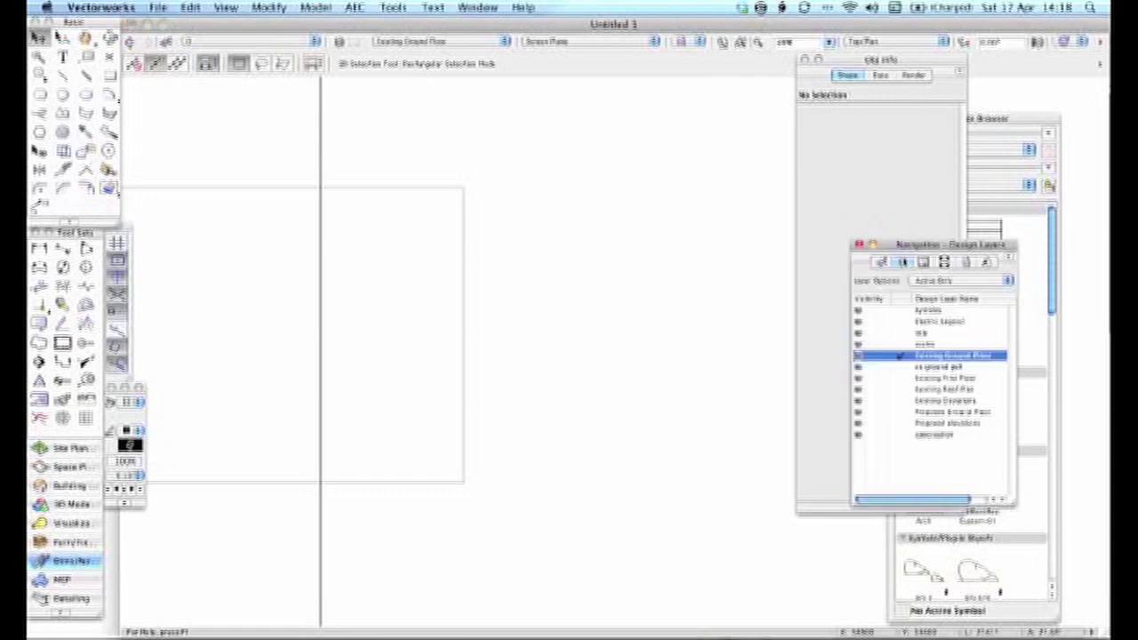
pyautogui.click(927, 282)
pyautogui.click(927, 281)
pyautogui.click(868, 310)
pyautogui.click(870, 321)
pyautogui.click(870, 333)
pyautogui.click(870, 344)
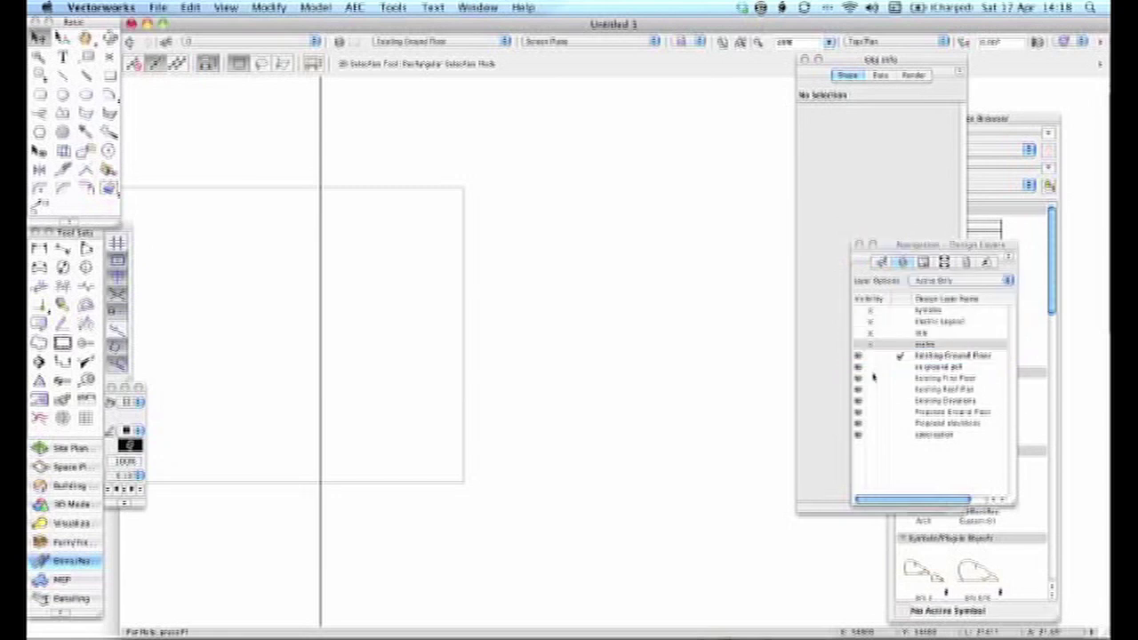
pyautogui.click(872, 378)
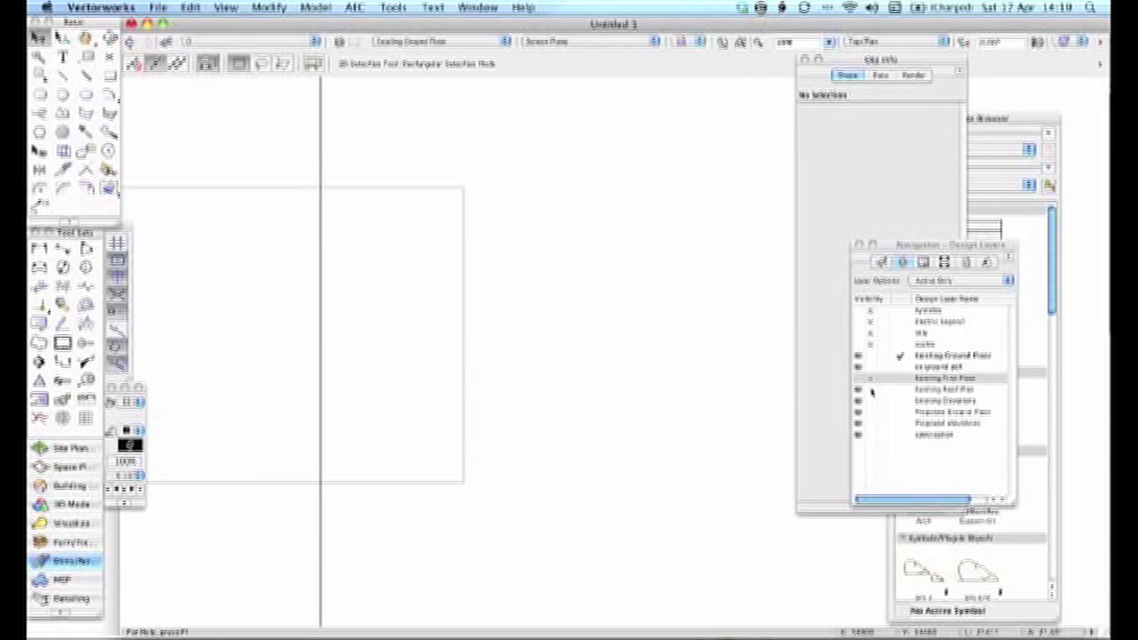
pyautogui.click(870, 389)
pyautogui.click(870, 401)
pyautogui.click(870, 412)
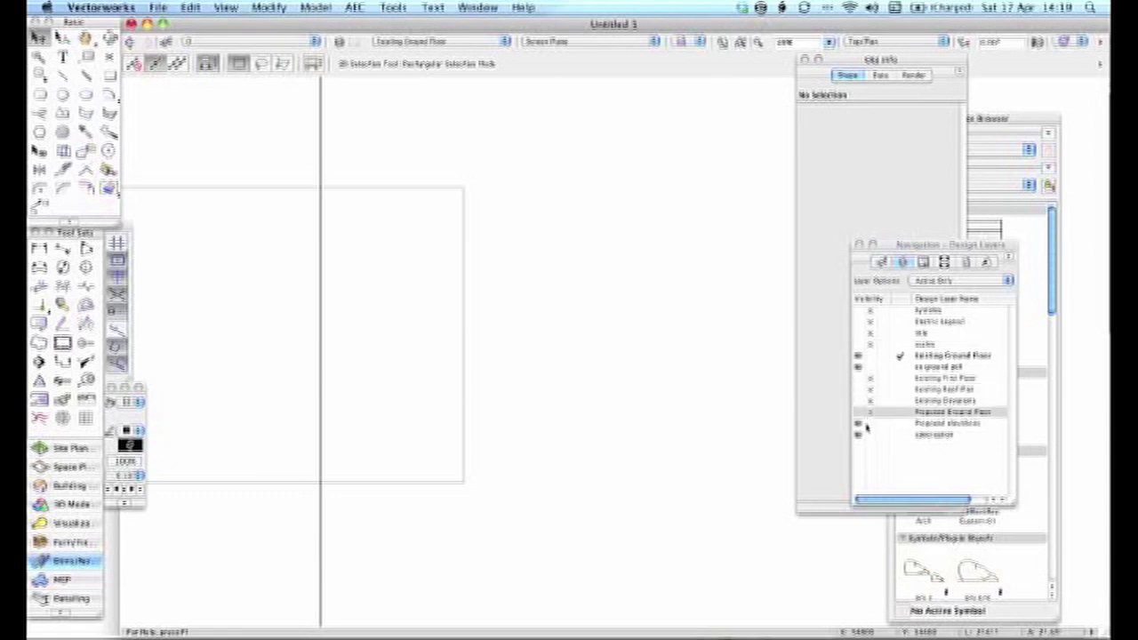
pyautogui.click(869, 424)
pyautogui.click(869, 435)
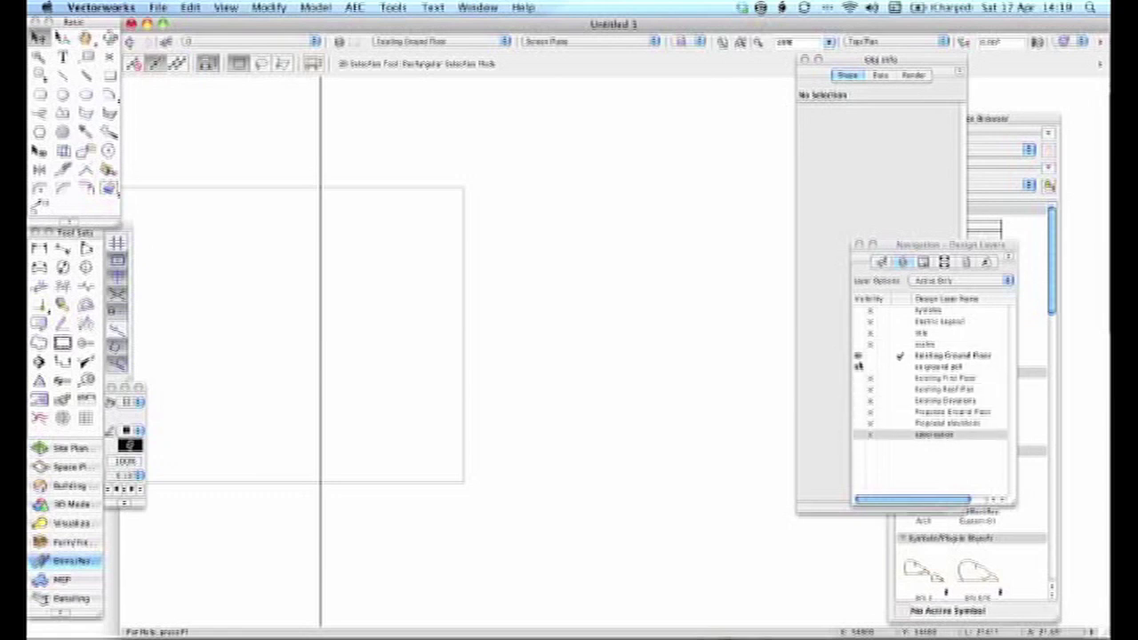
pyautogui.click(933, 280)
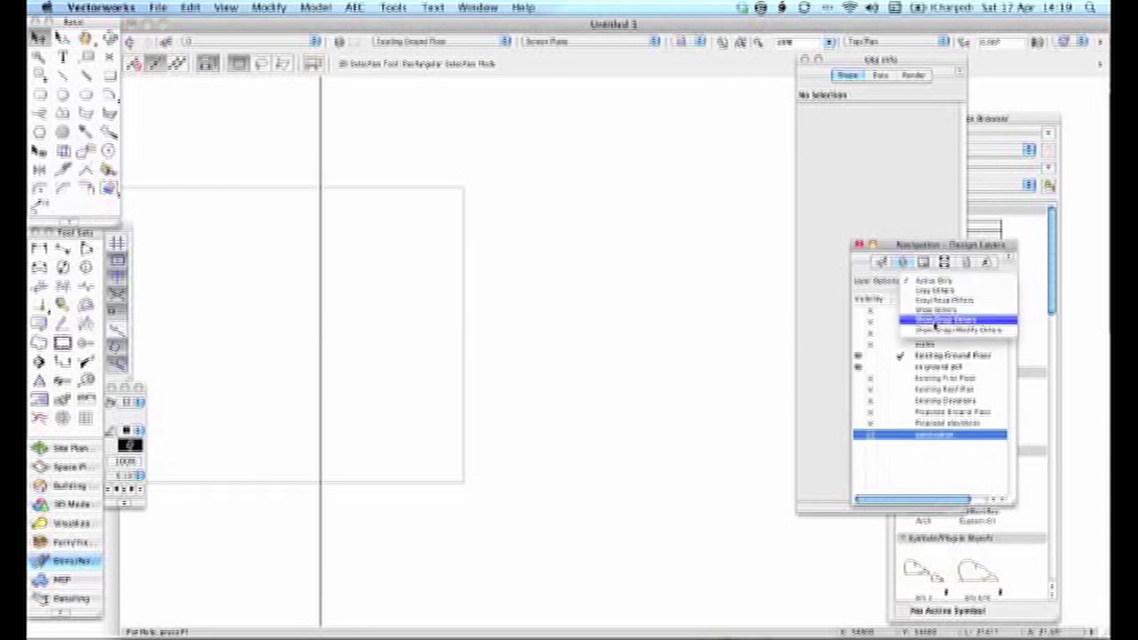
pyautogui.click(934, 322)
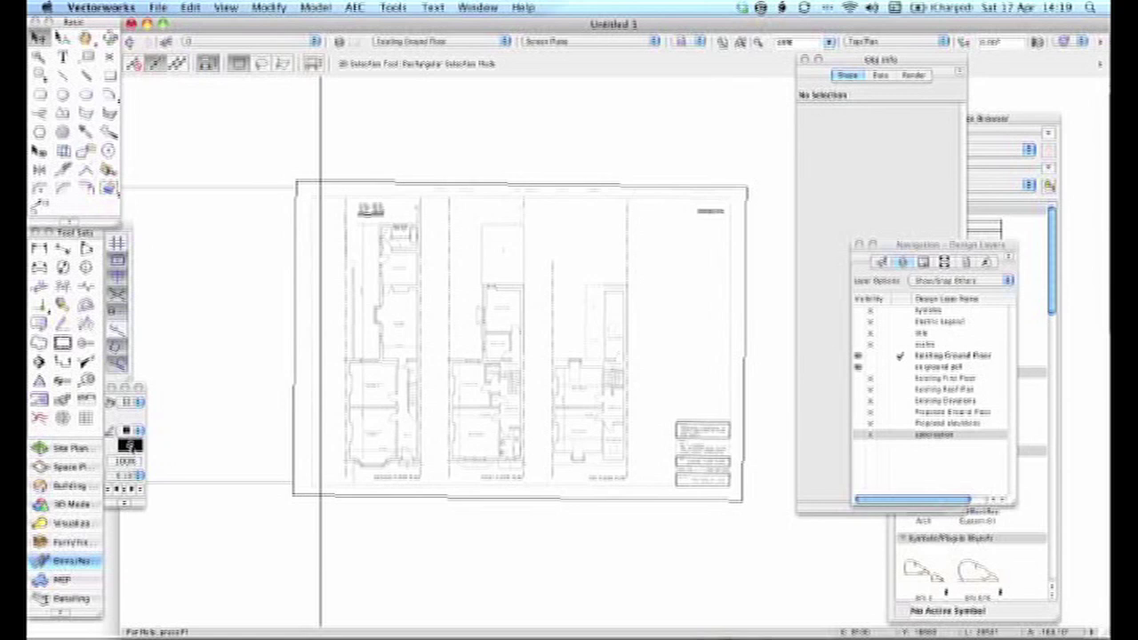
# - Set the pen colour to red and trace the outer face of the Bathroom's rear wall with a horizontal line
pyautogui.click(129, 444)
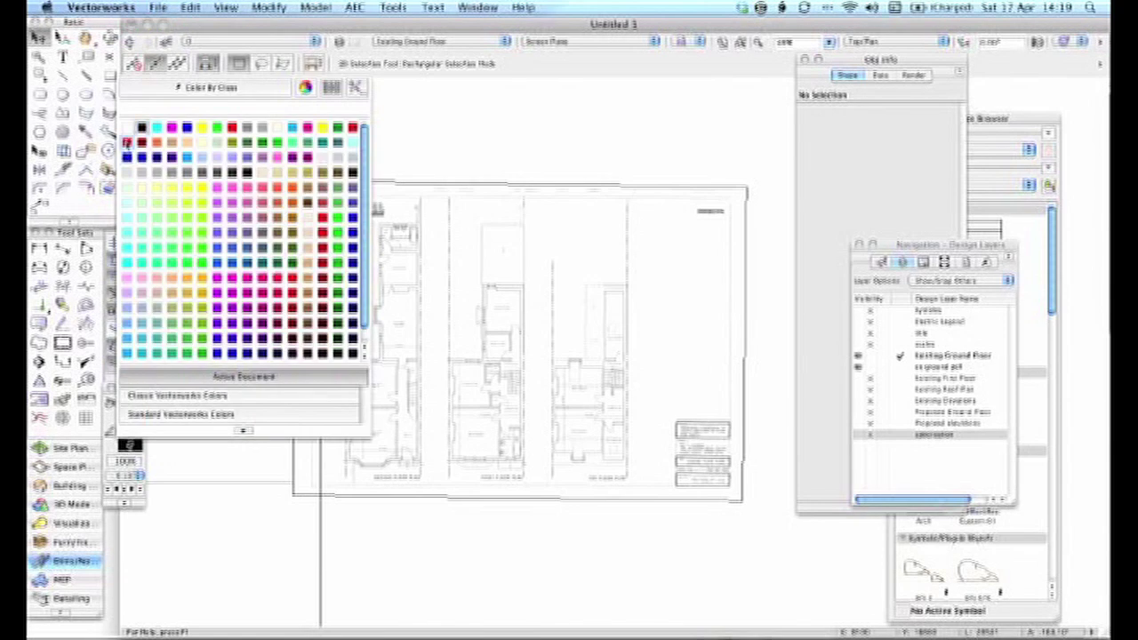
pyautogui.click(127, 145)
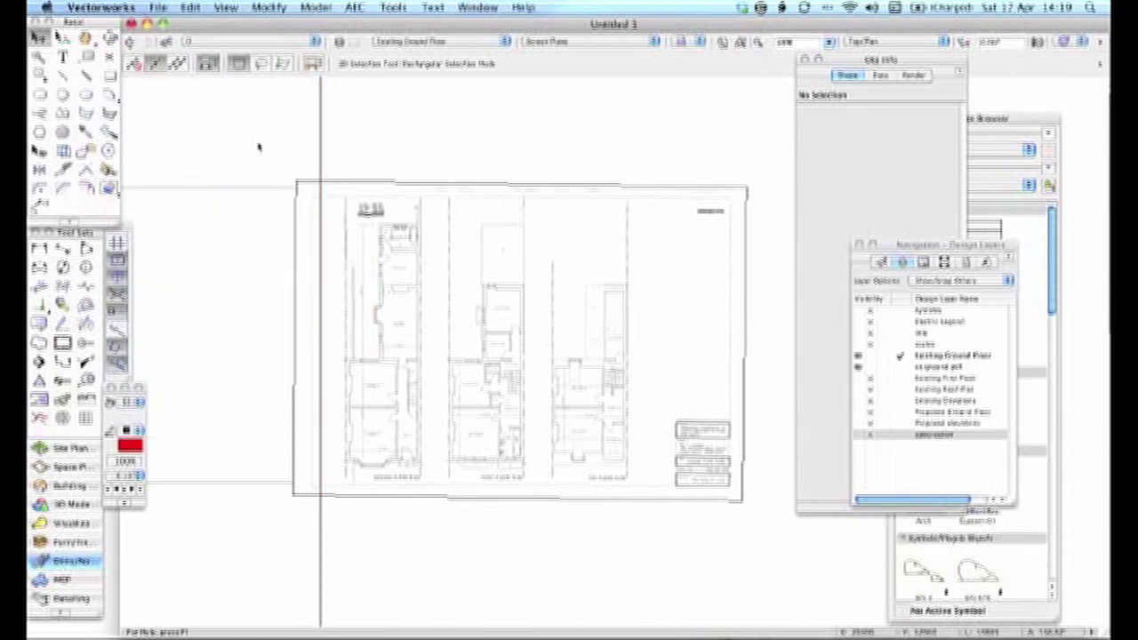
pyautogui.click(63, 76)
pyautogui.scroll(5, 399, 210)
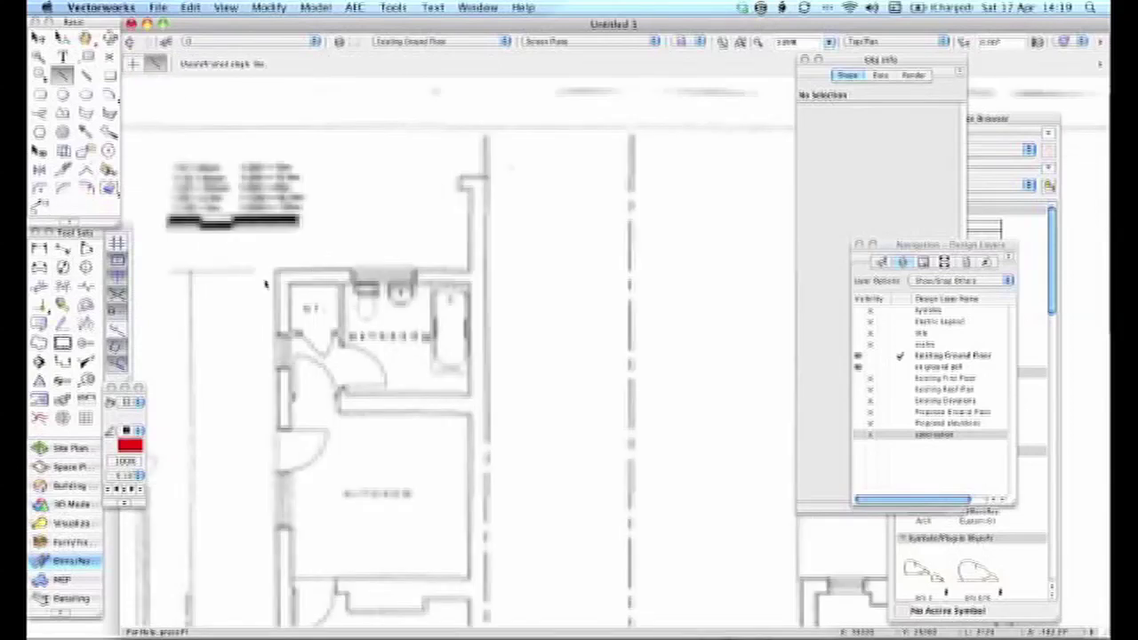
pyautogui.scroll(4, 260, 283)
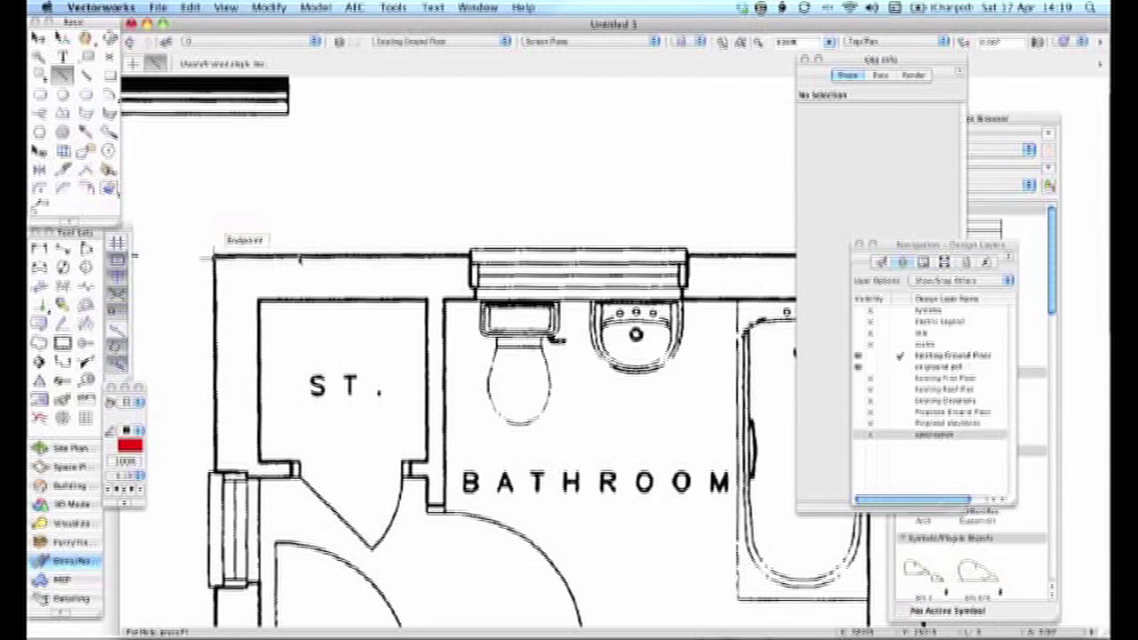
pyautogui.click(214, 256)
pyautogui.moveTo(525, 268); pyautogui.dragTo(289, 238, button='middle')
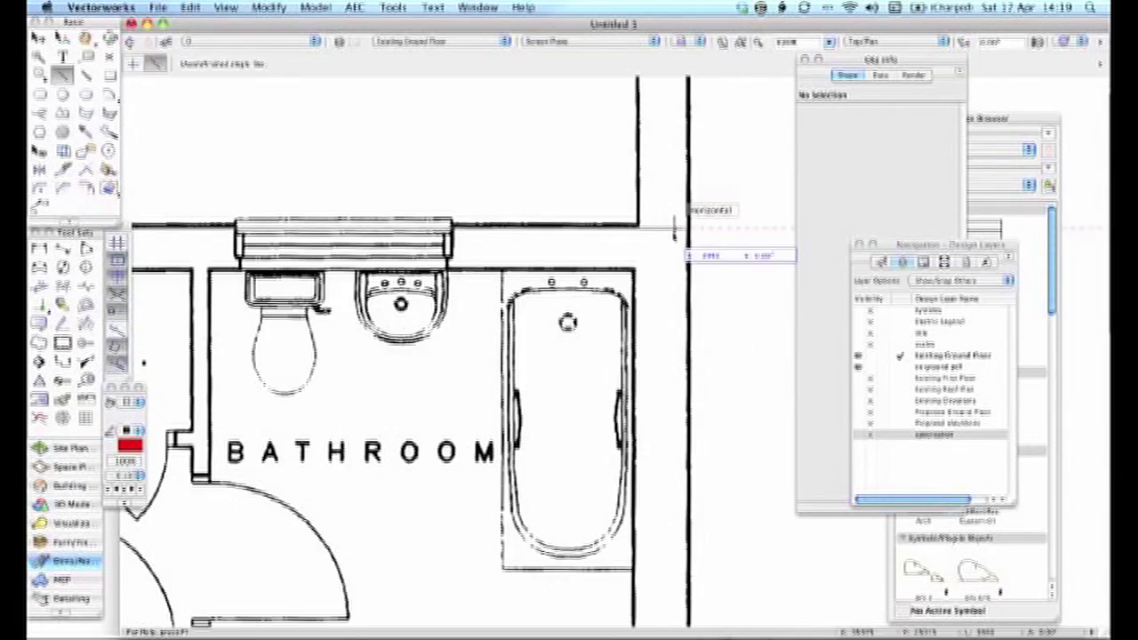
pyautogui.click(675, 227)
# - Trace the inner face of the rear wall with a horizontal line from the bath-side corner past the store's outer corner
pyautogui.click(634, 268)
pyautogui.moveTo(445, 267); pyautogui.dragTo(692, 265, button='middle')
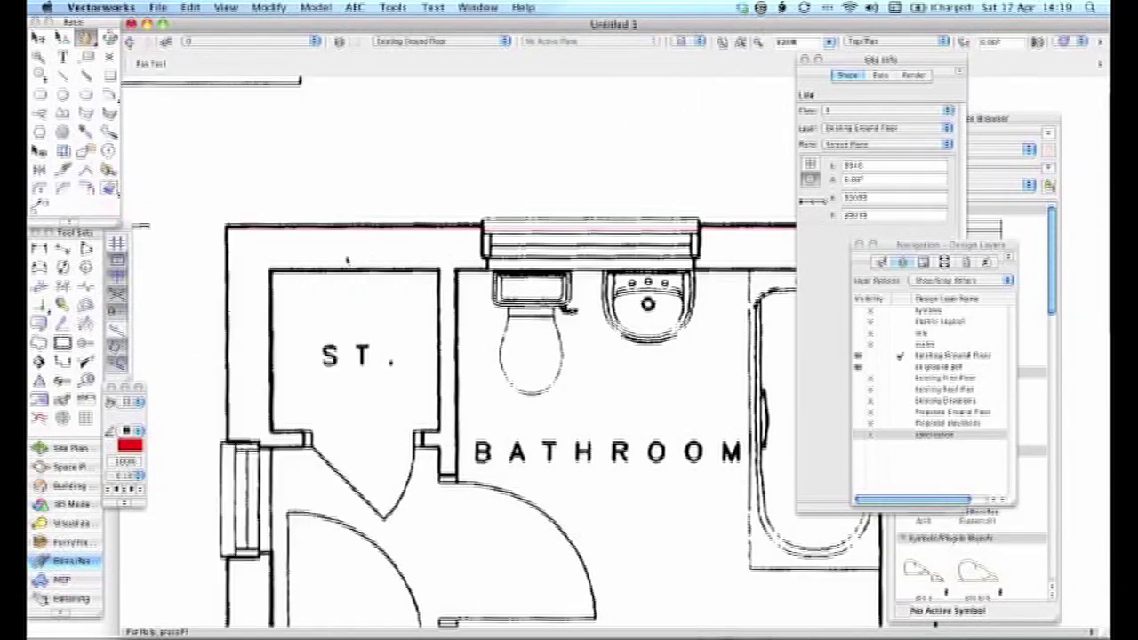
pyautogui.click(267, 268)
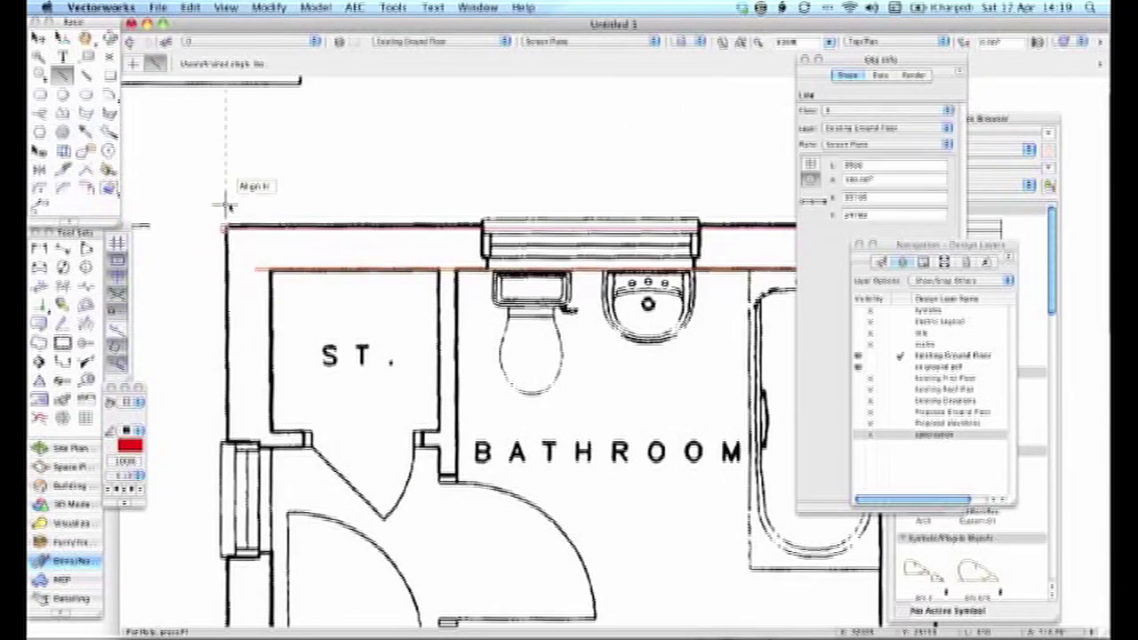
# - Trace the three faces of the small wall nib beyond the Bathroom with overlapping horizontal and vertical lines
pyautogui.scroll(-3, 222, 209)
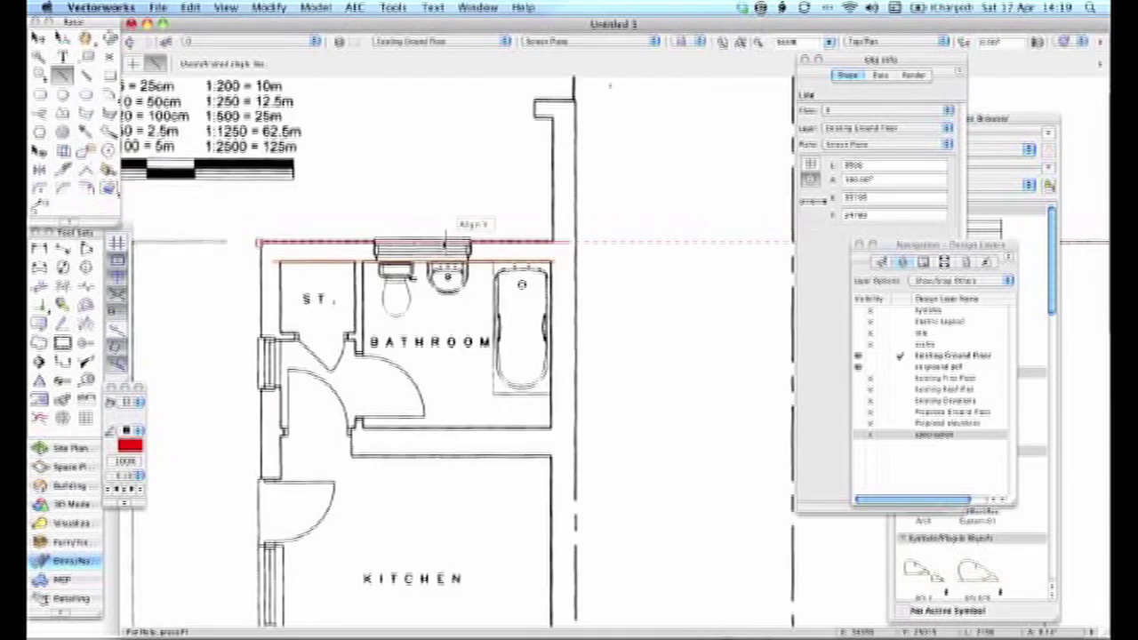
pyautogui.moveTo(526, 114); pyautogui.dragTo(432, 216, button='middle')
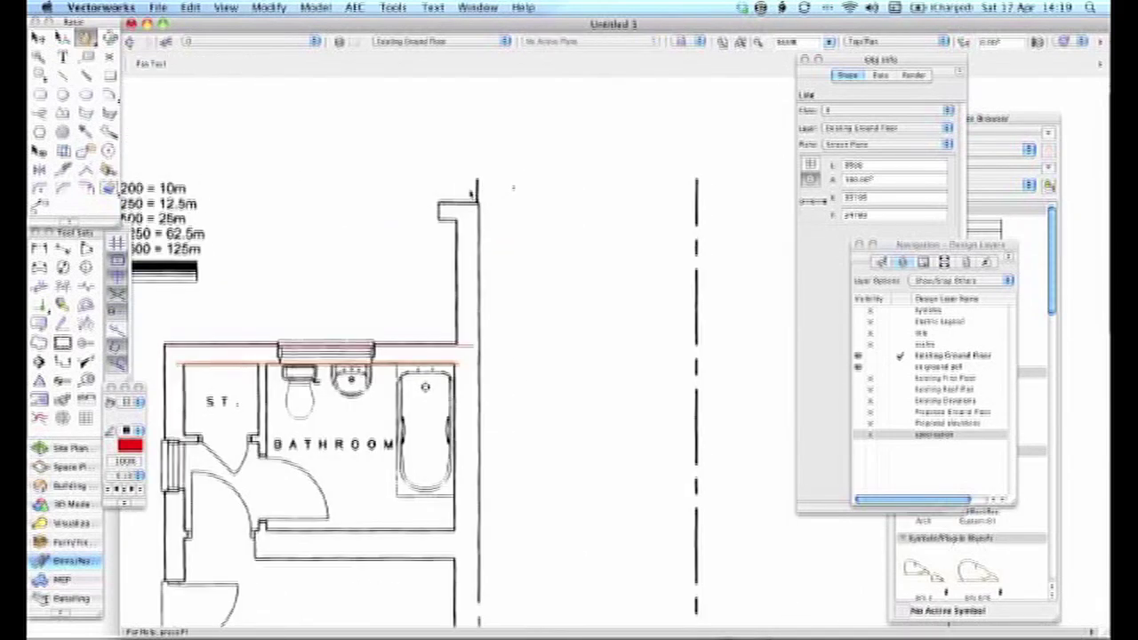
pyautogui.scroll(3, 472, 194)
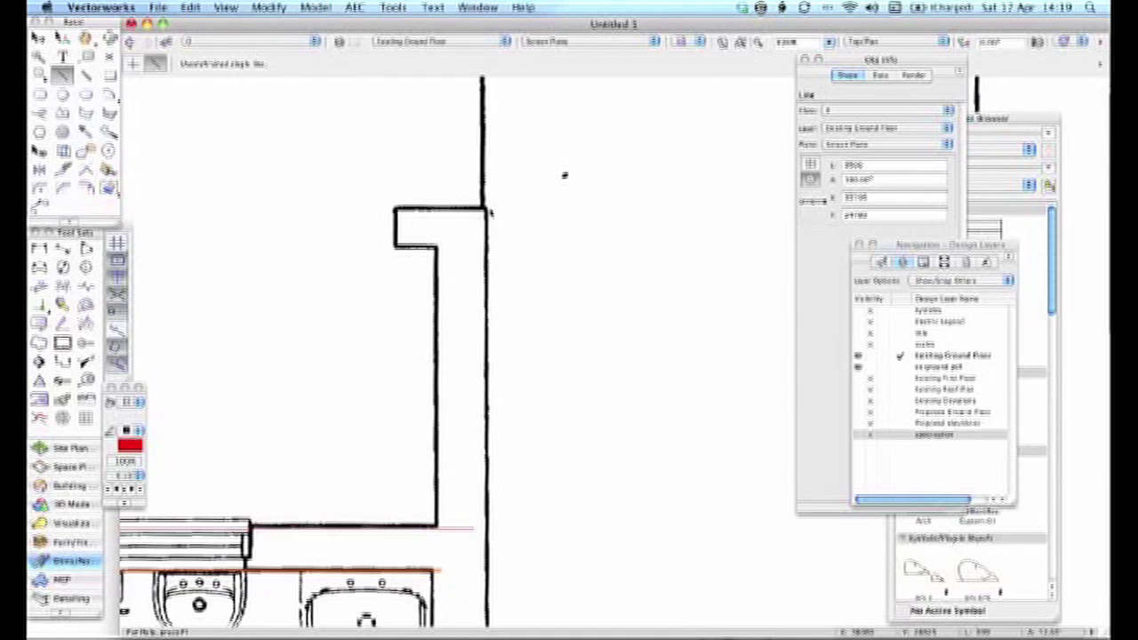
pyautogui.click(487, 209)
pyautogui.click(352, 209)
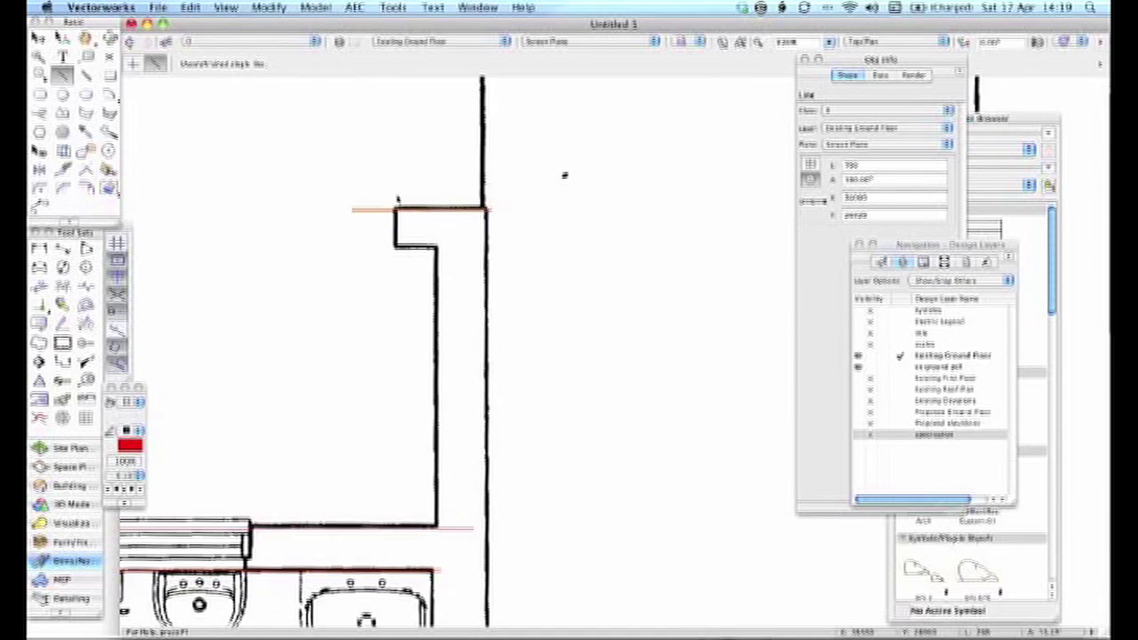
pyautogui.click(397, 197)
pyautogui.click(397, 281)
pyautogui.click(379, 245)
pyautogui.click(457, 245)
# - Trace the boundary wall's vertical face from the nib to the Bathroom's rear wall and nudge the line slightly left
pyautogui.click(437, 245)
pyautogui.click(437, 528)
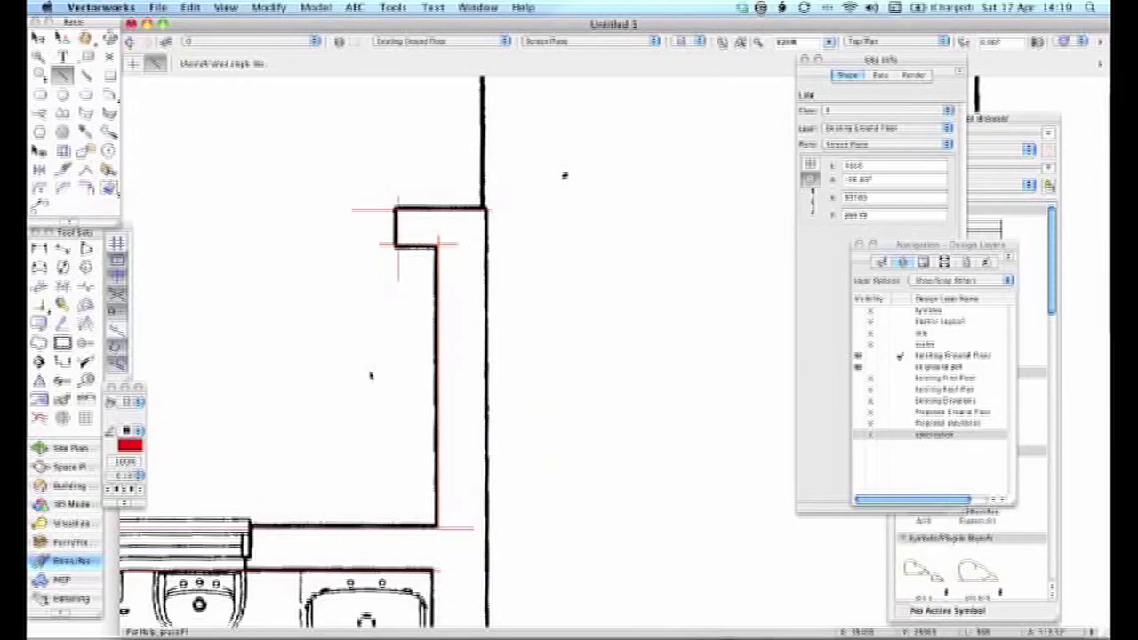
pyautogui.hotkey('shift', 'Left')
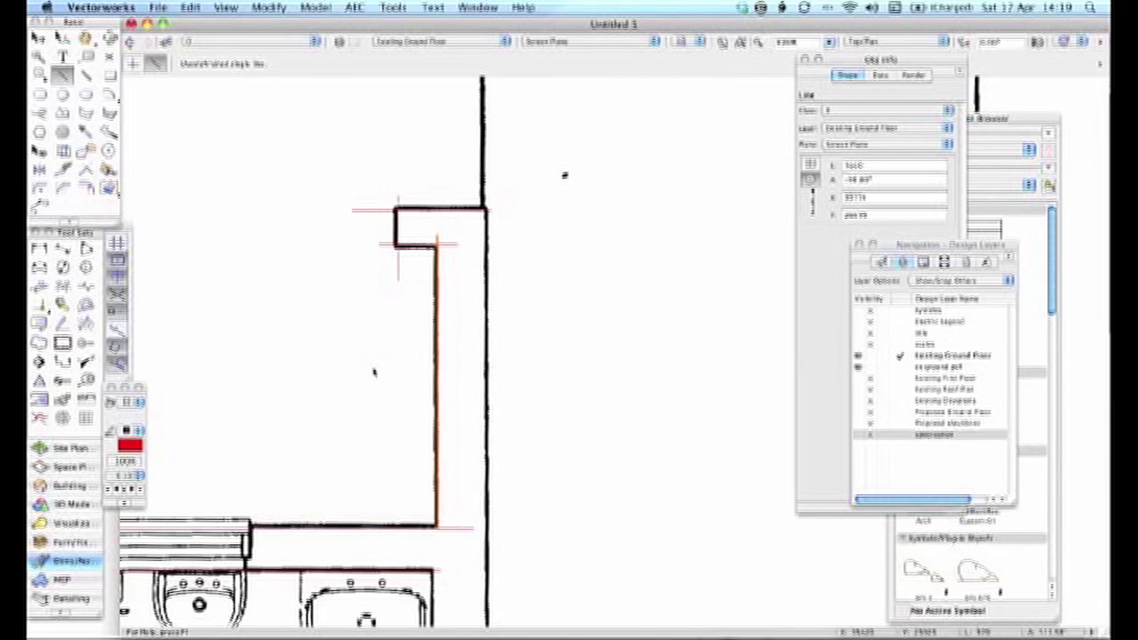
pyautogui.scroll(-5, 311, 349)
pyautogui.moveTo(290, 360); pyautogui.dragTo(406, 333, button='middle')
pyautogui.scroll(-2, 391, 347)
pyautogui.moveTo(381, 440); pyautogui.dragTo(380, 283, button='middle')
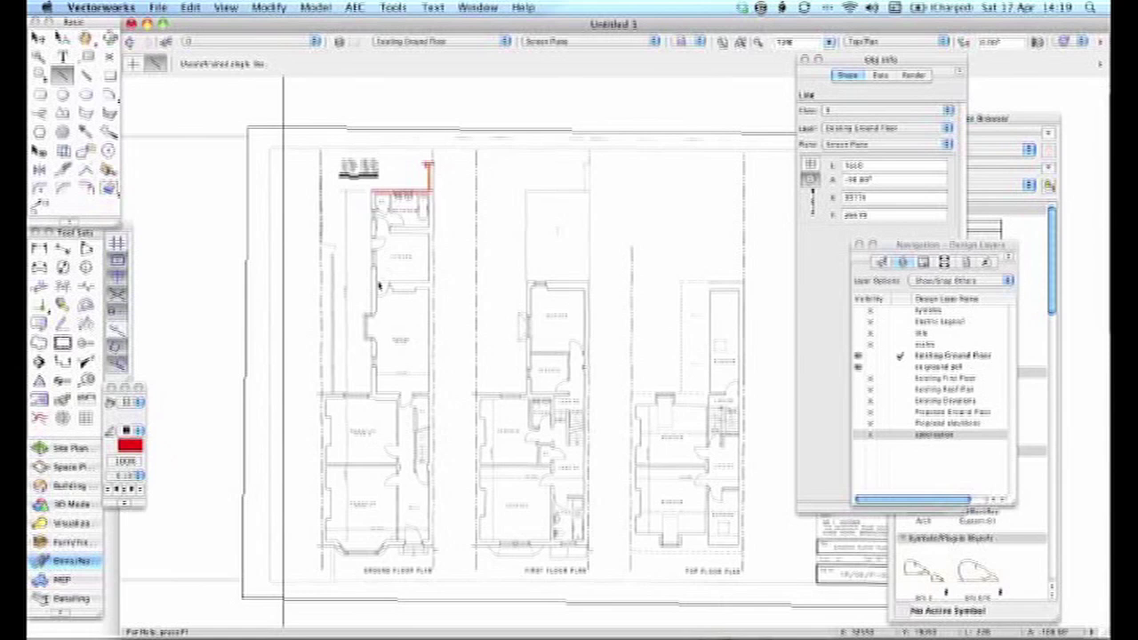